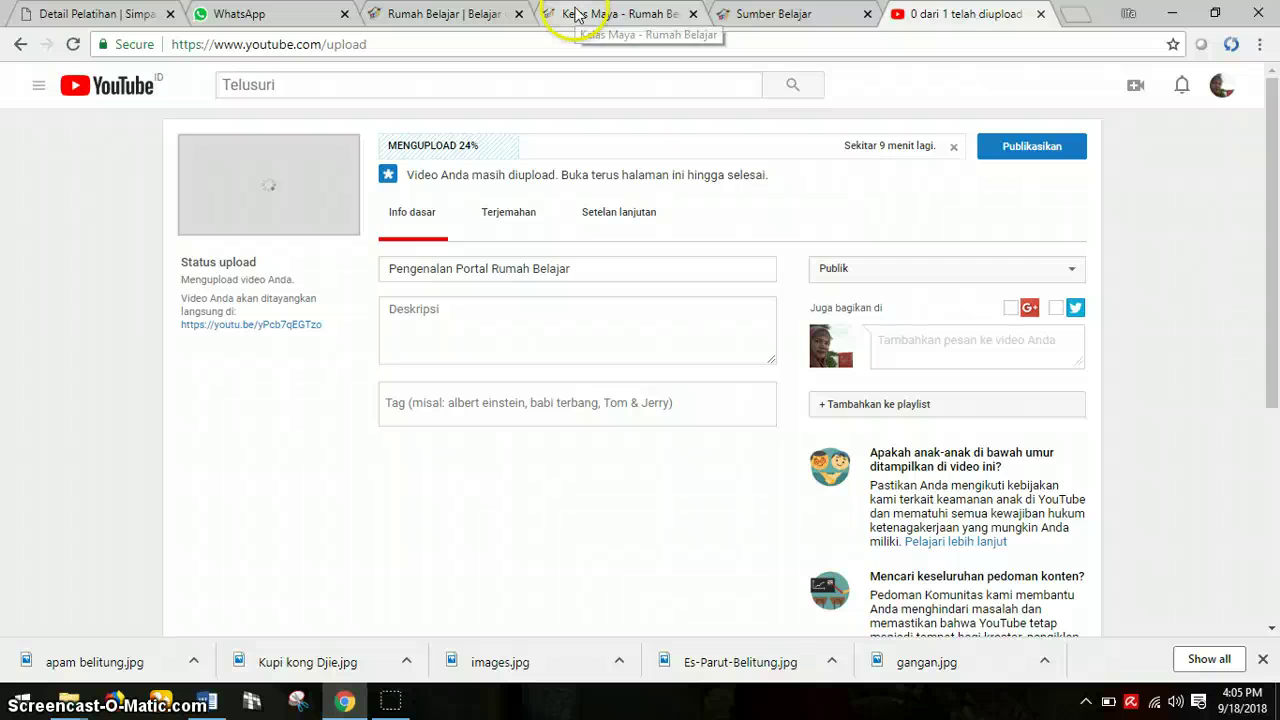
# Switch to the Kelas Maya site and go to its Daftar registration page.
pyautogui.click(580, 14)
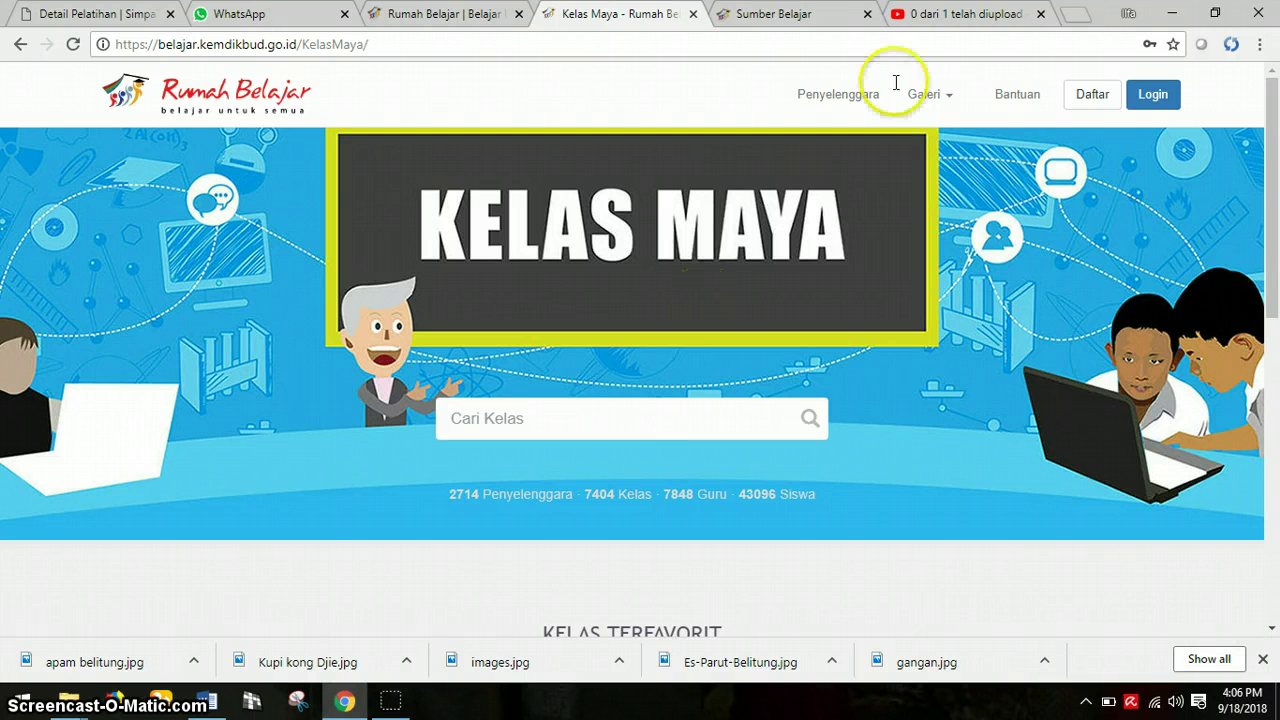
pyautogui.click(1091, 111)
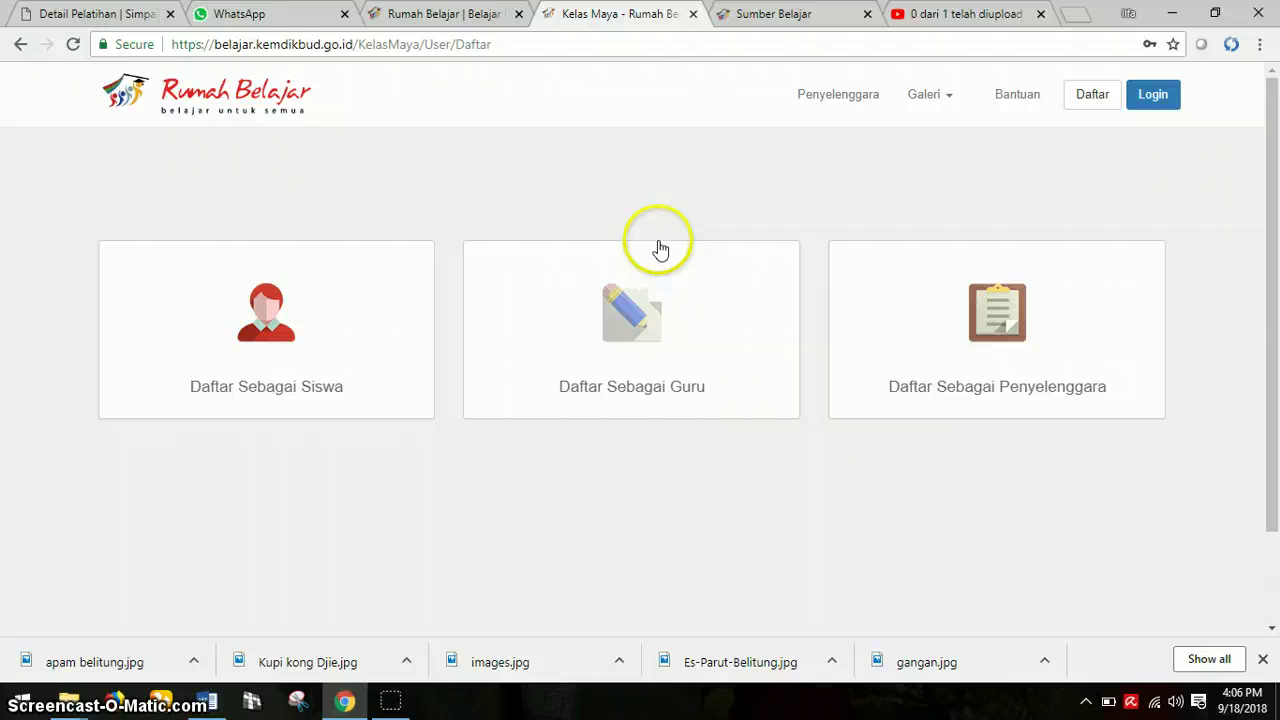
# Choose Daftar Sebagai Guru to load the empty Daftar Guru teacher form.
pyautogui.click(628, 330)
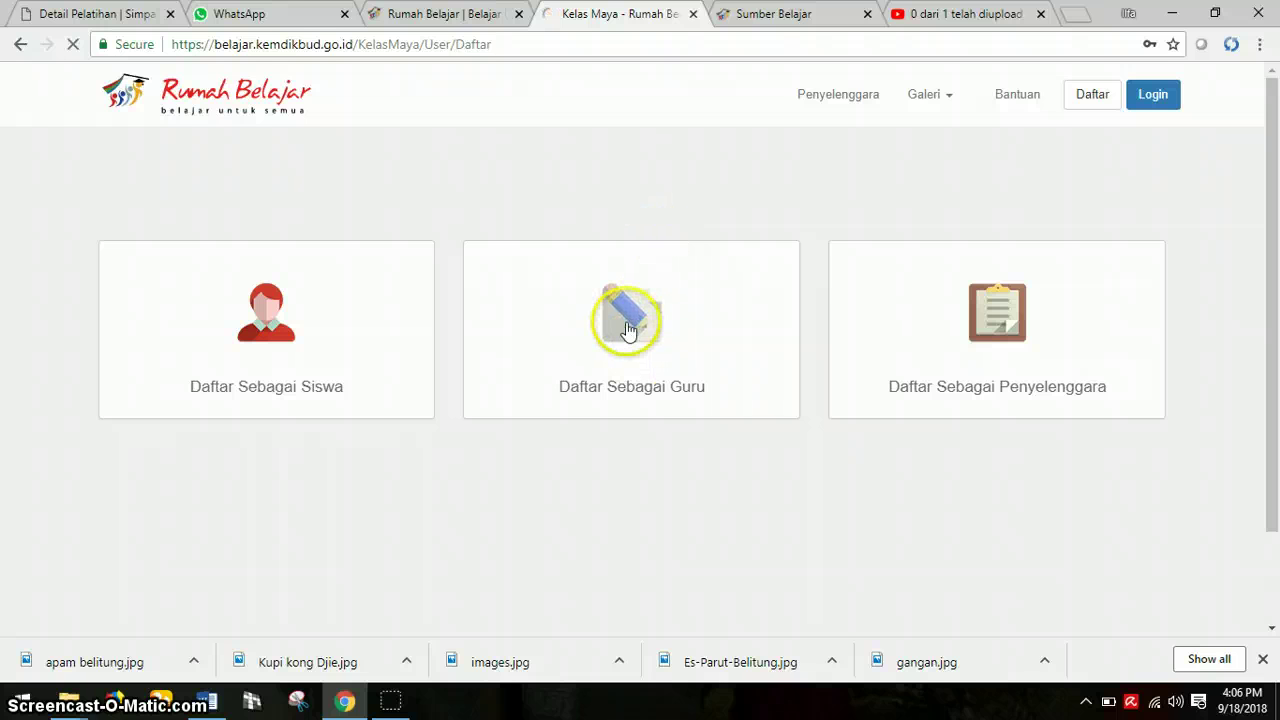
pyautogui.click(568, 254)
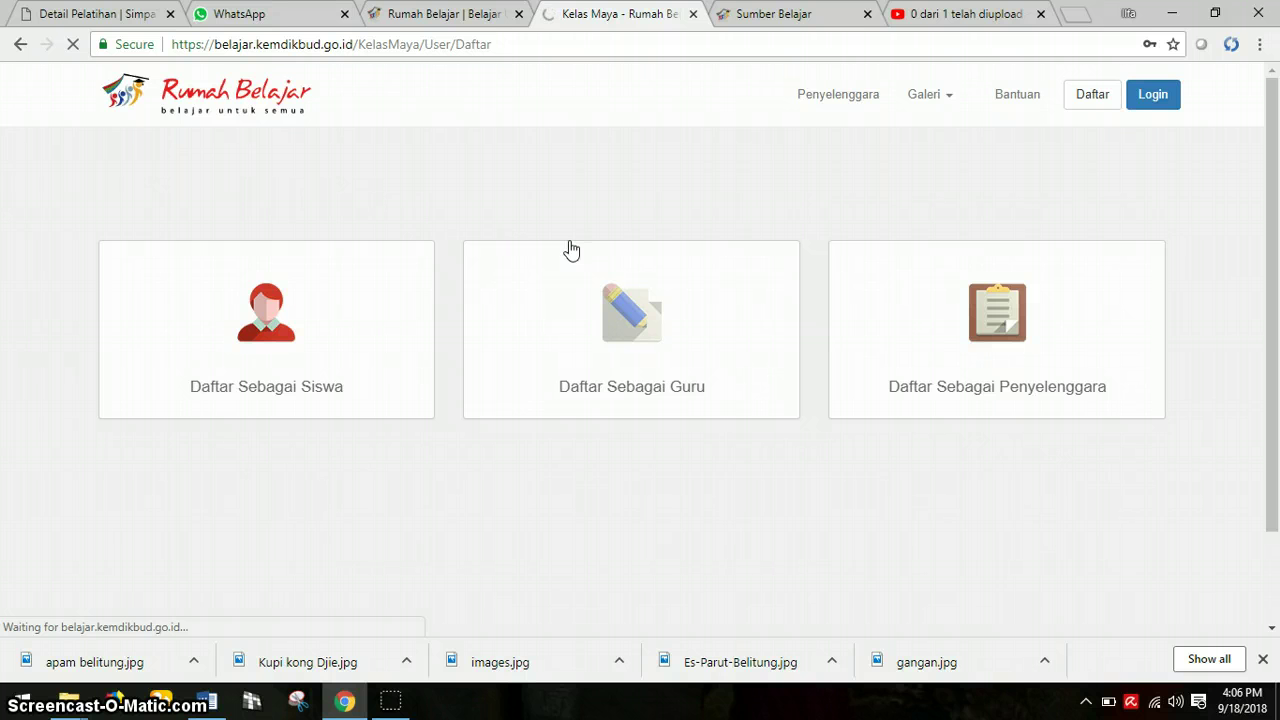
pyautogui.click(579, 238)
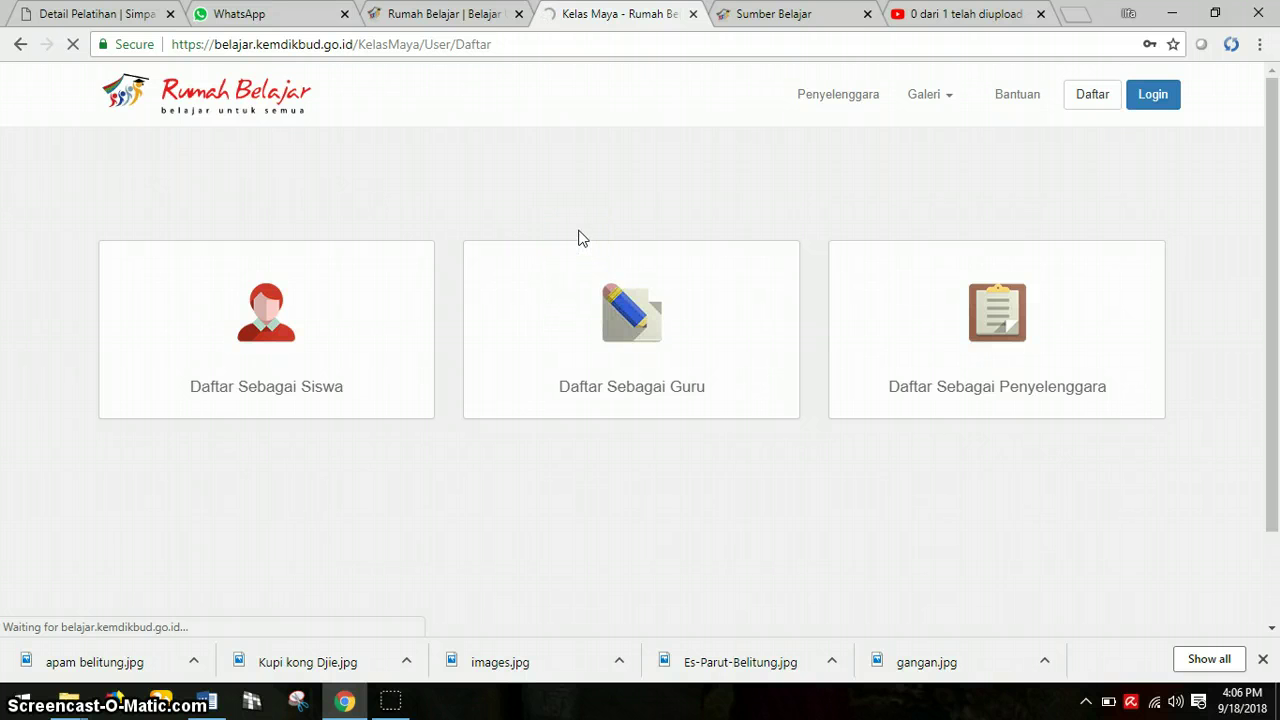
pyautogui.click(486, 214)
pyautogui.click(298, 322)
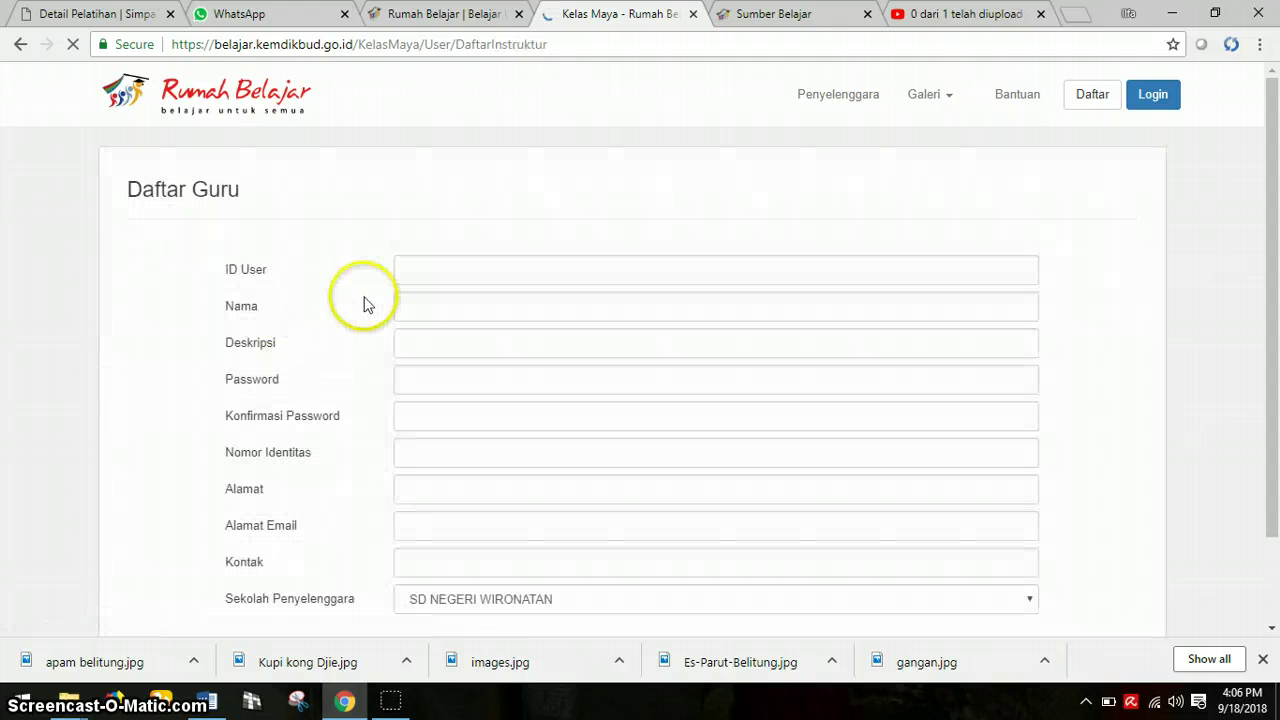
# Visit the ID User, Nama and Password fields and dismiss the Facebook notification.
pyautogui.click(432, 275)
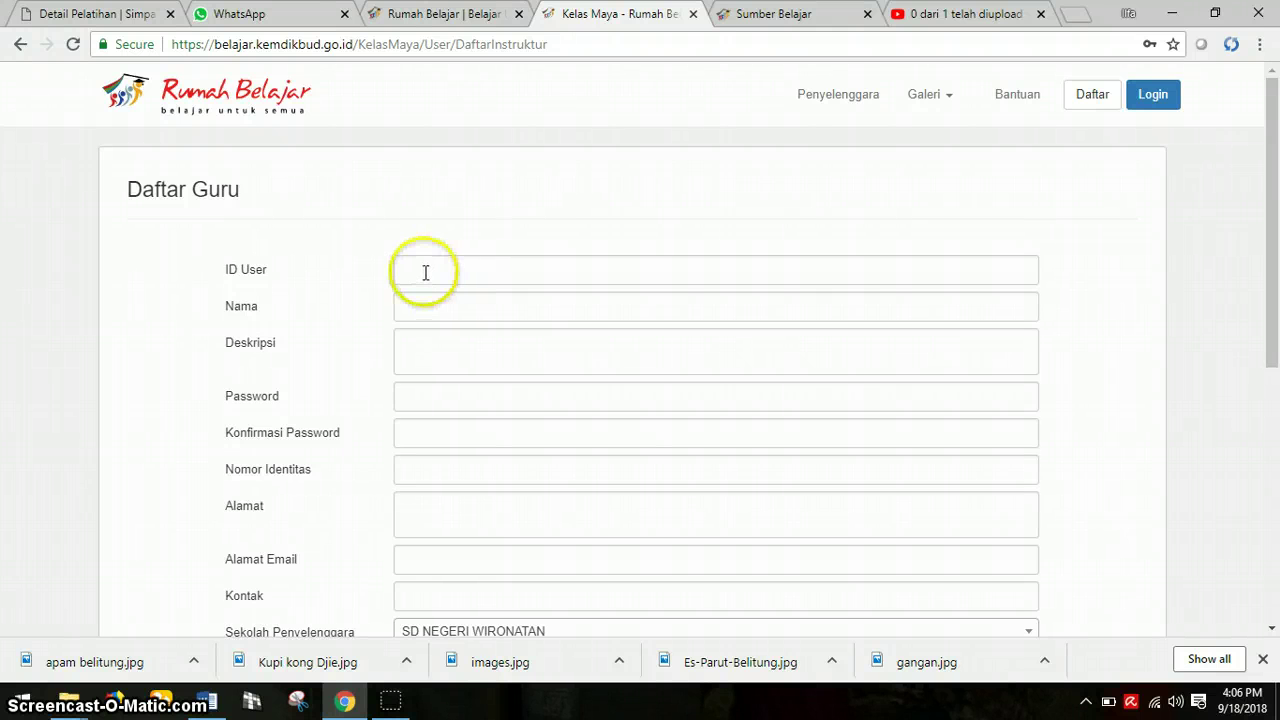
pyautogui.click(555, 292)
pyautogui.scroll(-1, 457, 340)
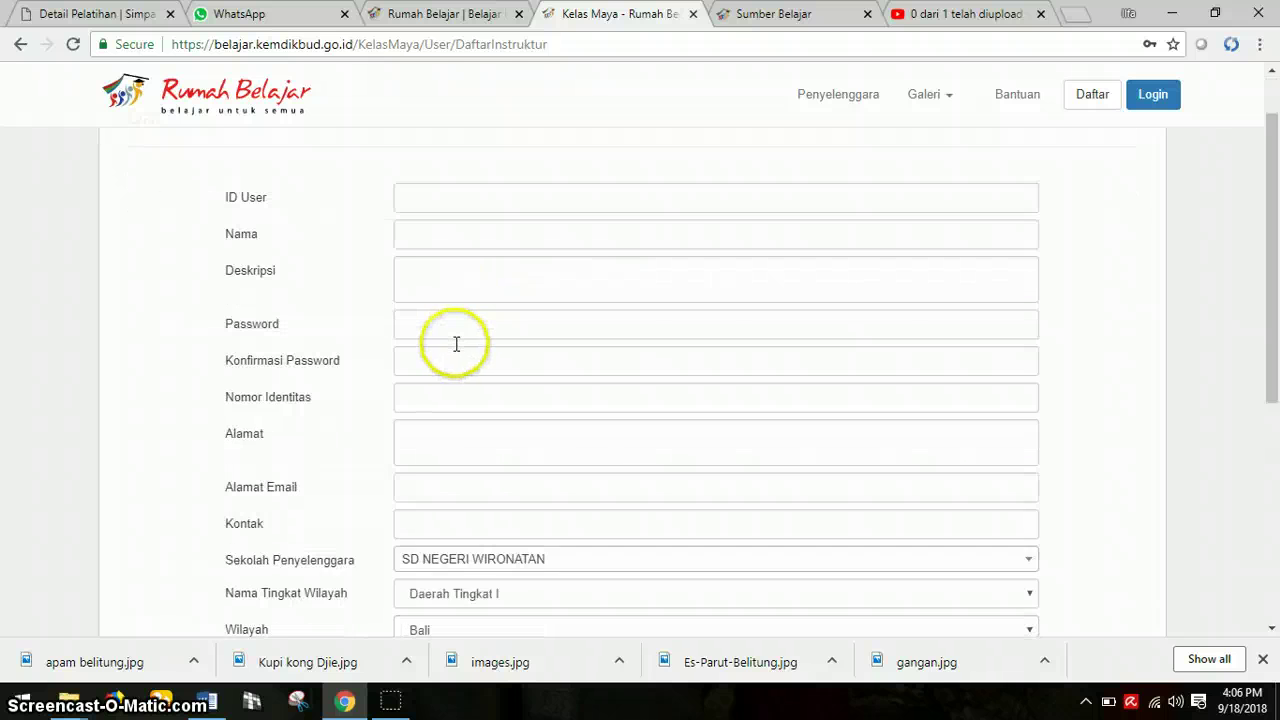
pyautogui.click(428, 246)
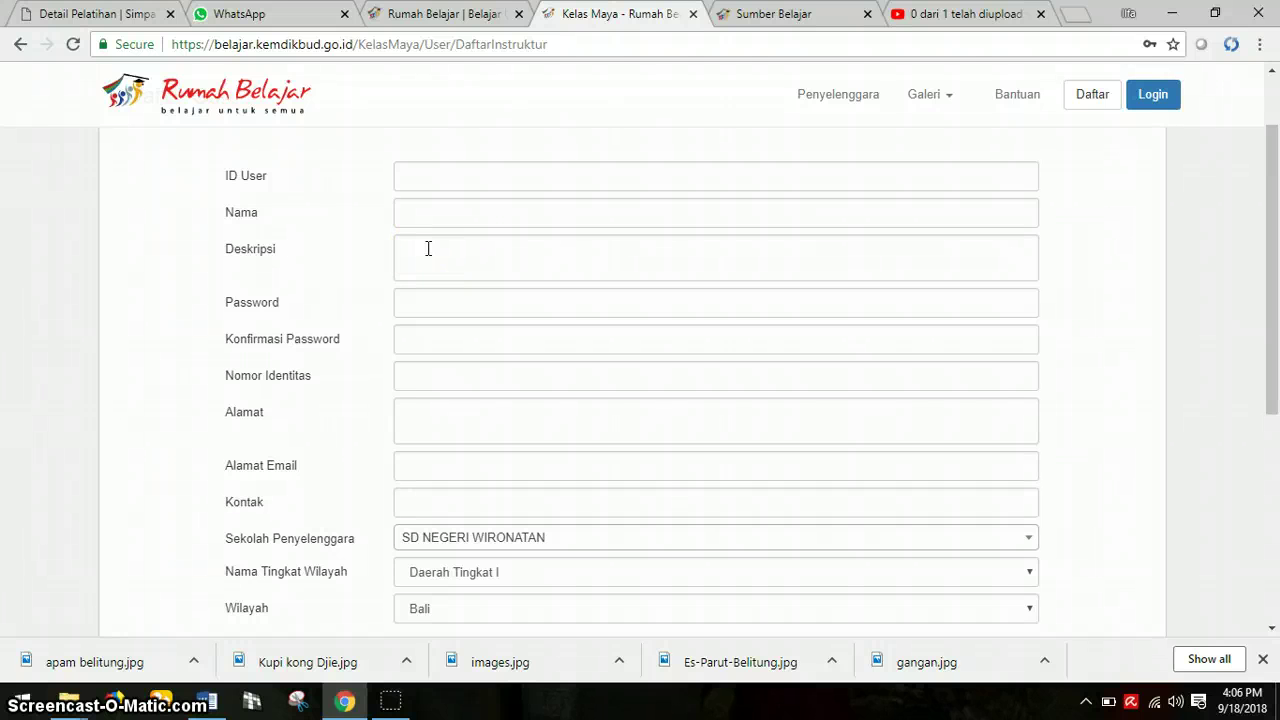
pyautogui.click(424, 296)
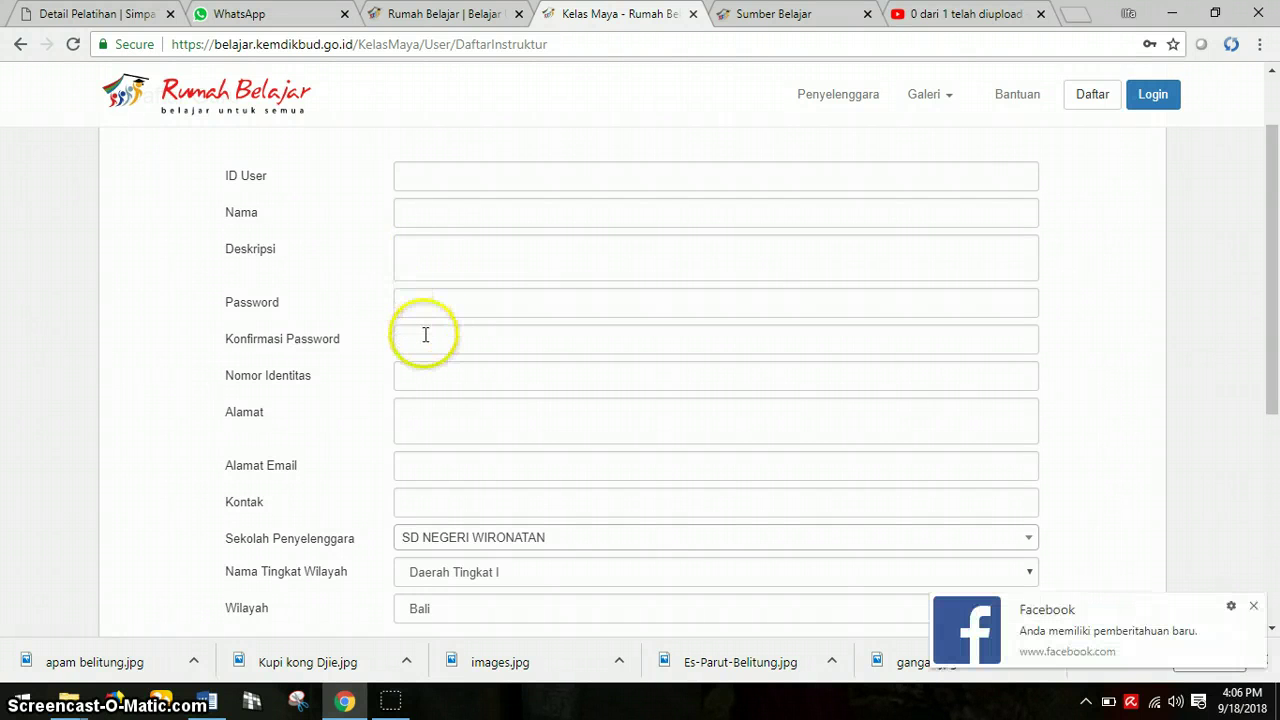
pyautogui.click(1253, 606)
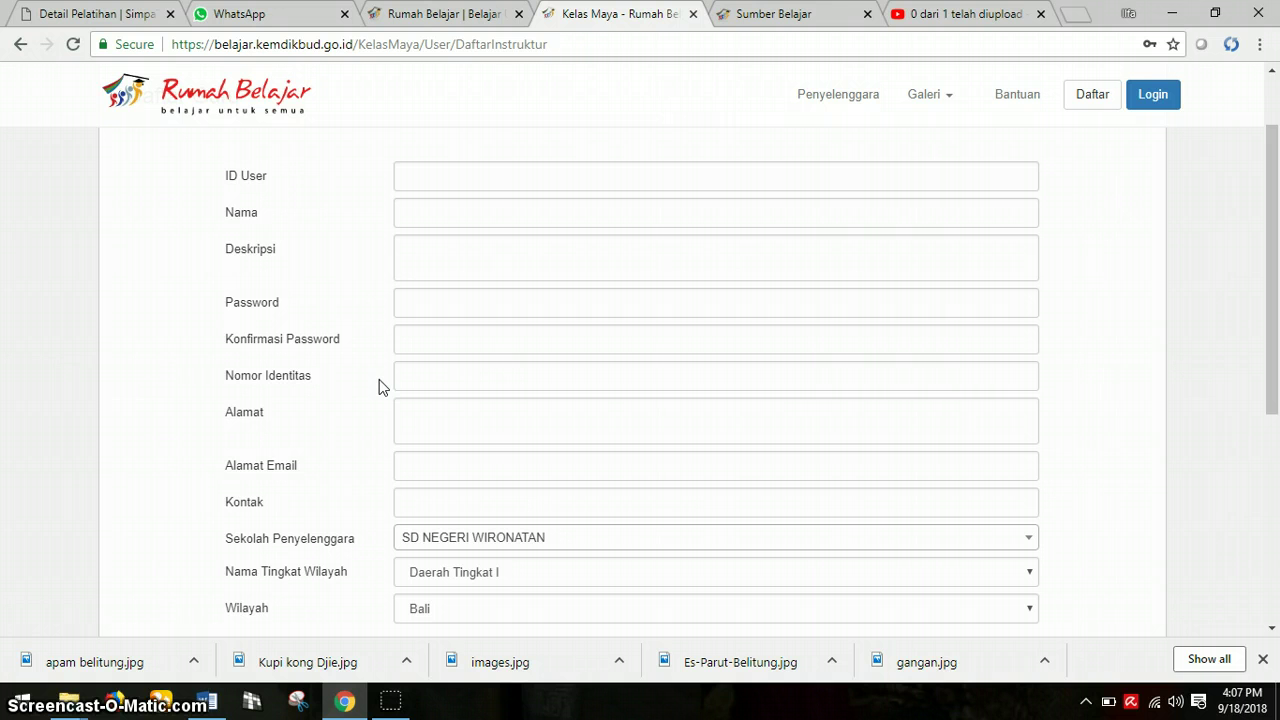
# Open the Sekolah Penyelenggara school list and focus its search box.
pyautogui.click(421, 385)
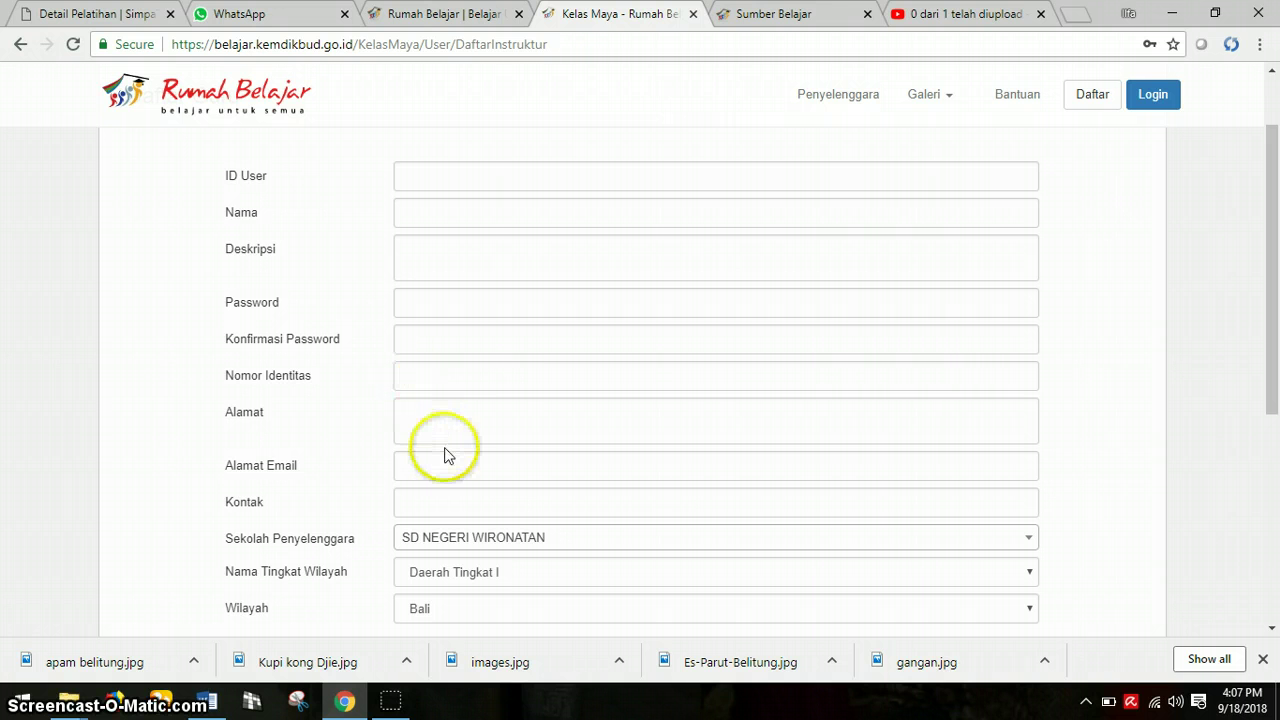
pyautogui.scroll(-1, 440, 420)
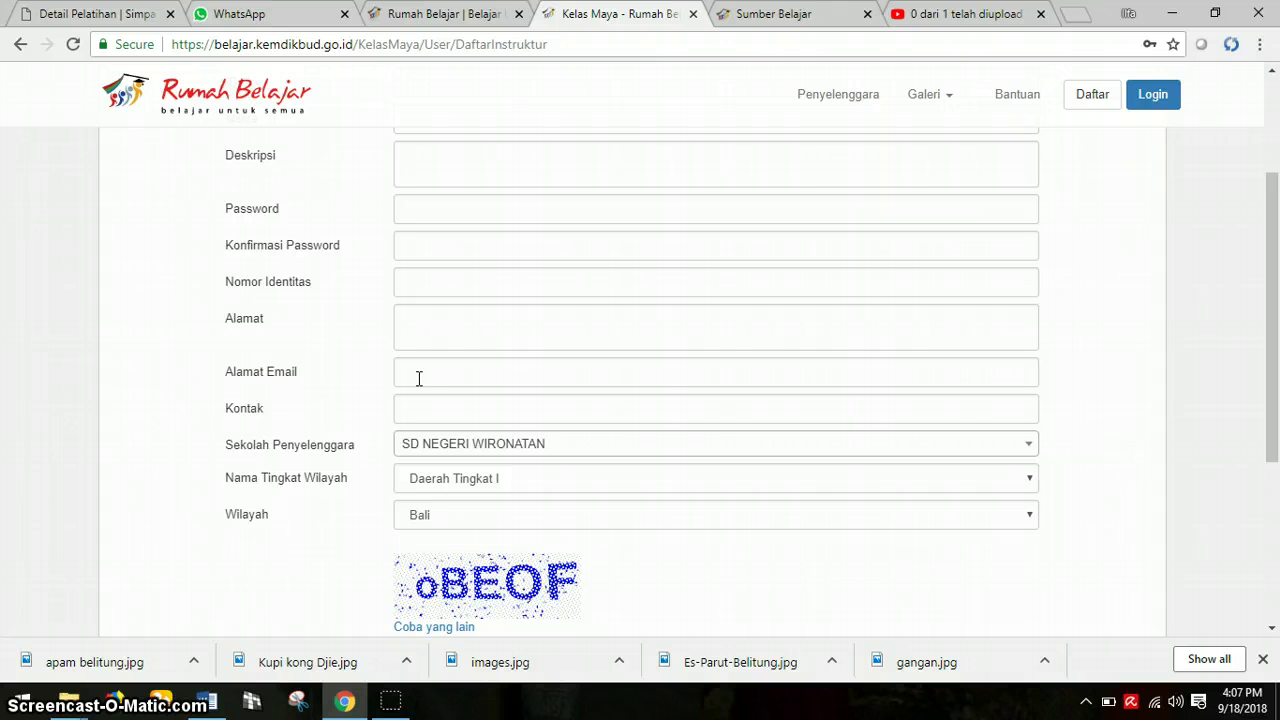
pyautogui.click(1030, 448)
pyautogui.click(430, 222)
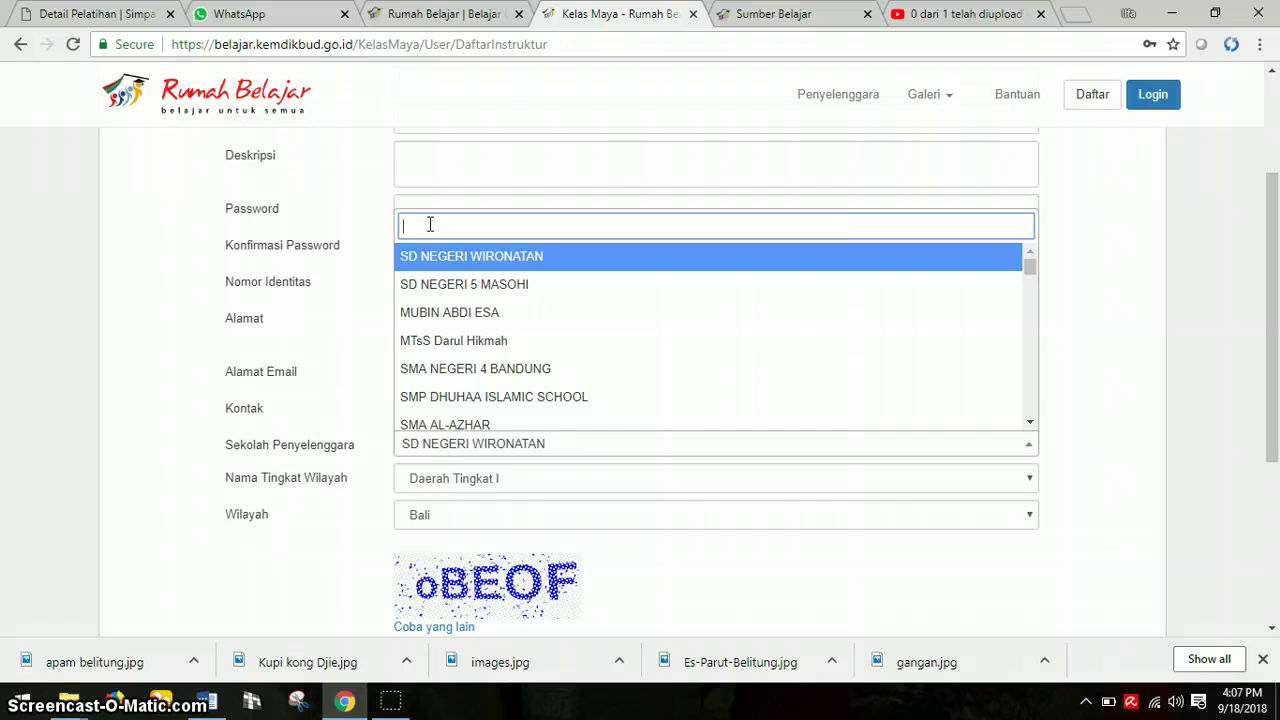
# Search for and select SMA NEGERI 2 TANJUNGPANDAN as the organising school.
pyautogui.write('sma n')
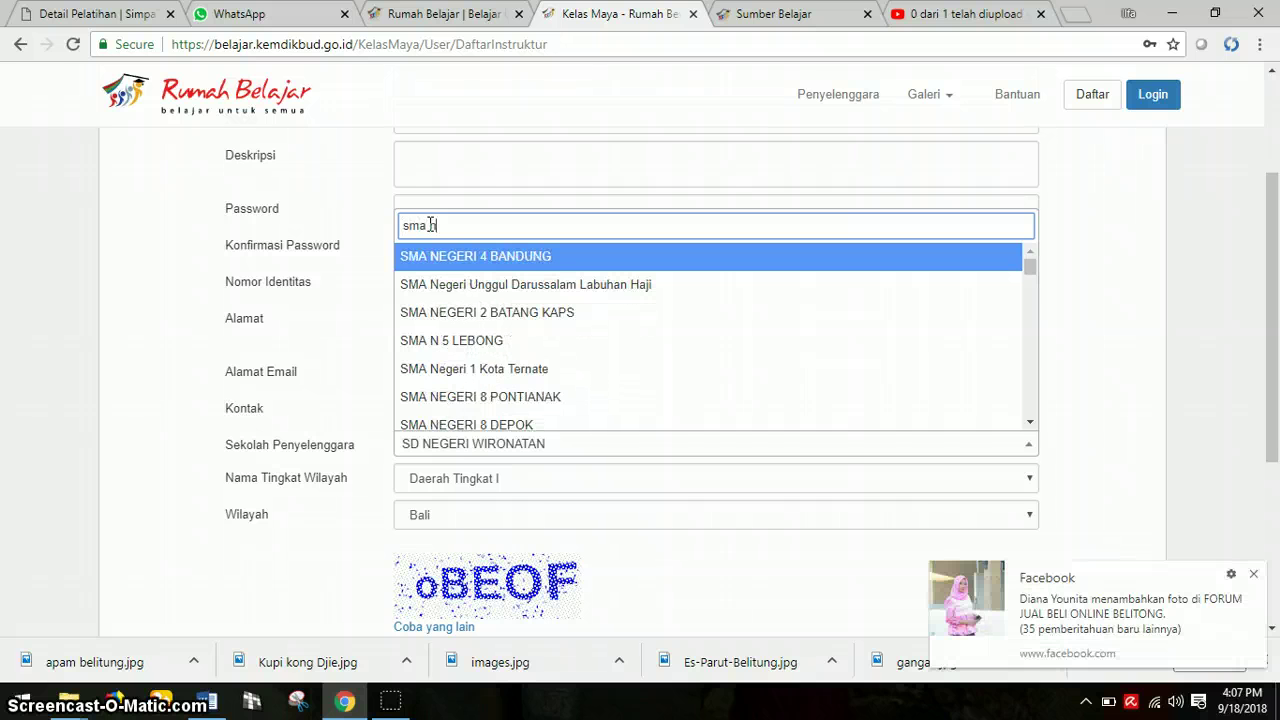
pyautogui.write('egei')
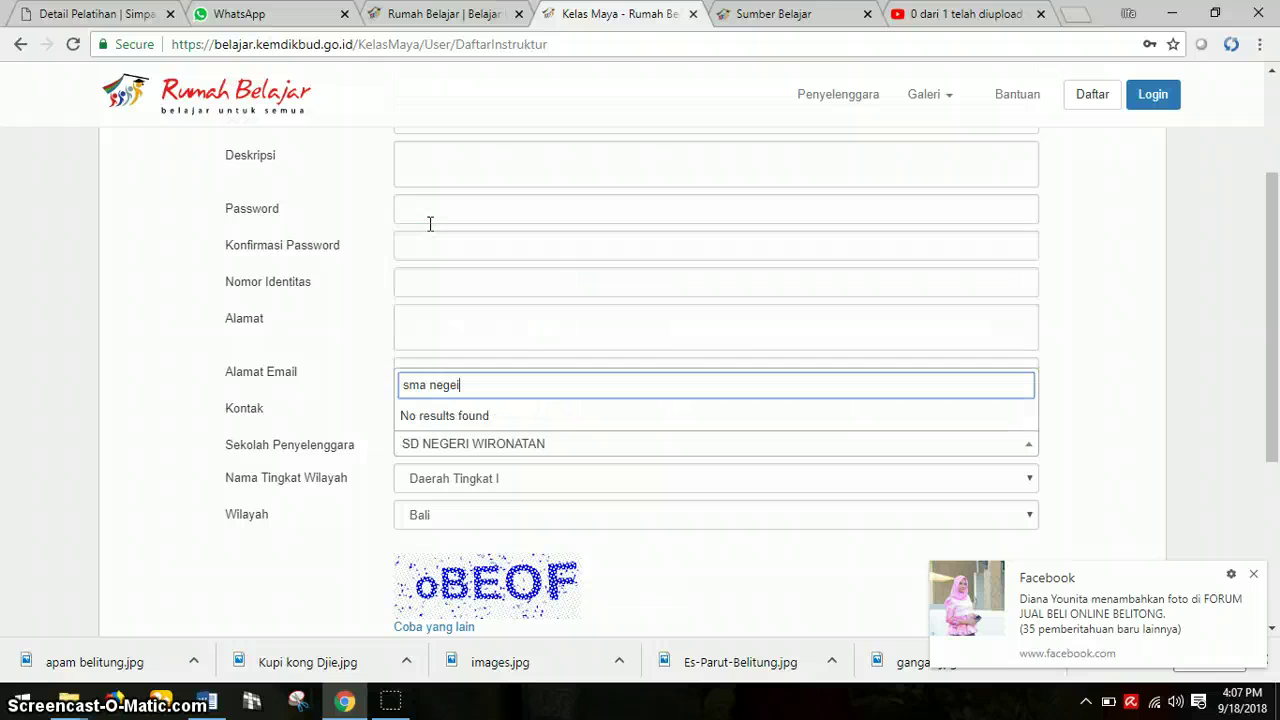
pyautogui.press('BackSpace')
pyautogui.write('ri')
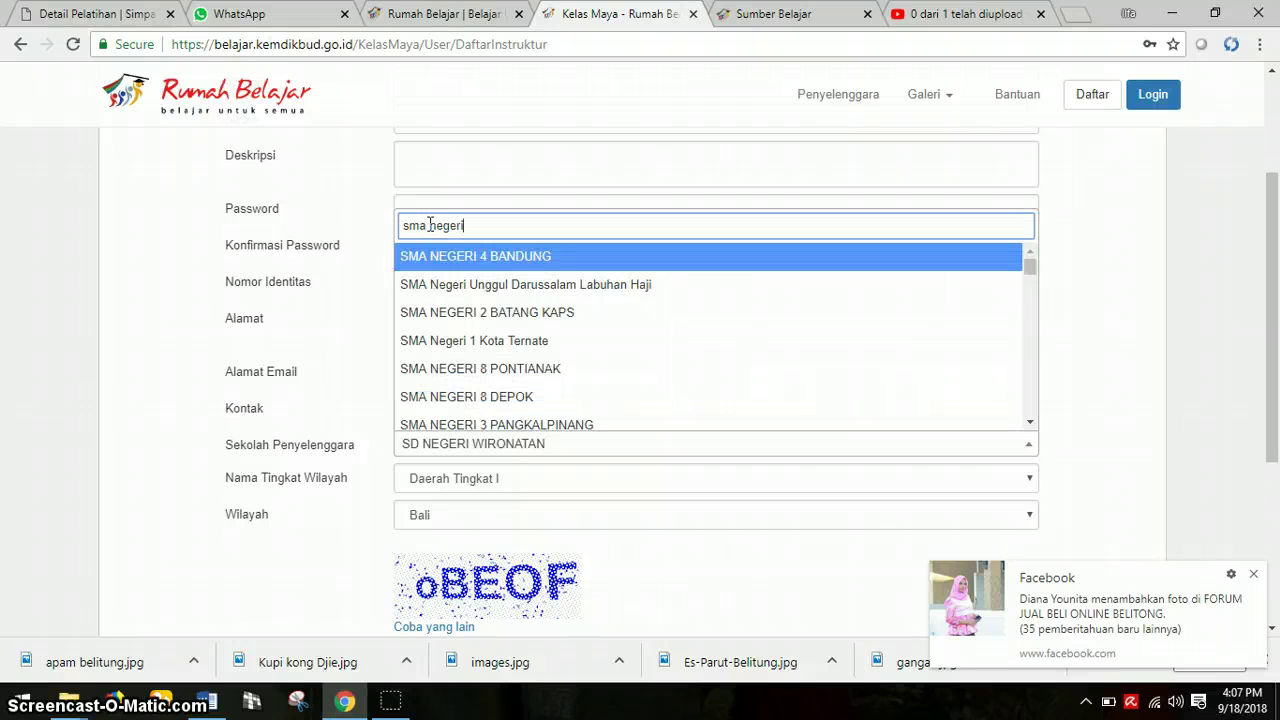
pyautogui.write(' 2')
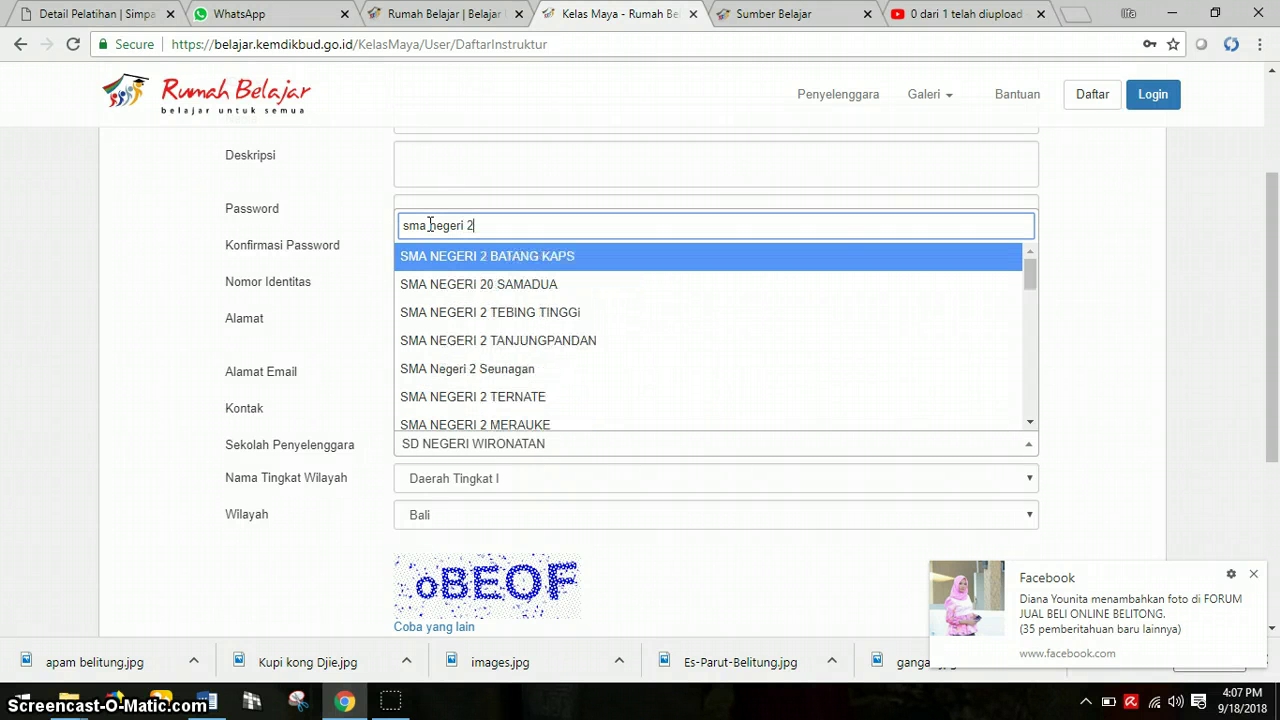
pyautogui.write(' t')
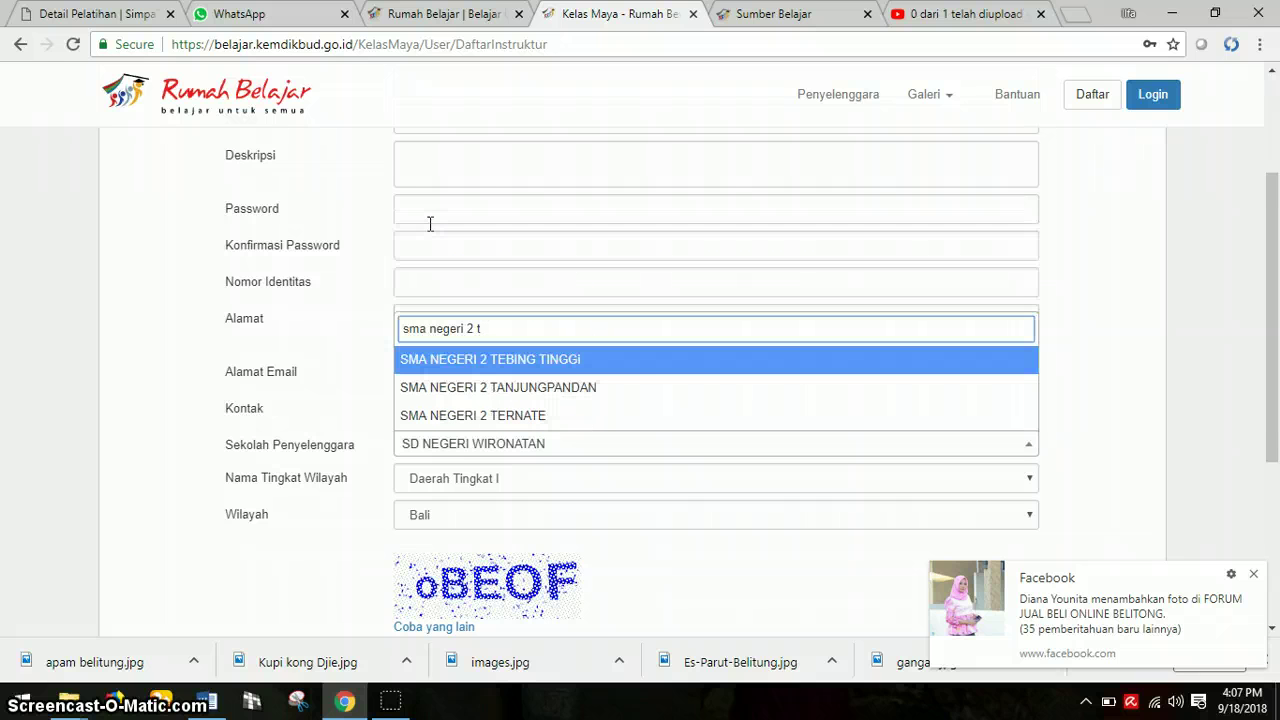
pyautogui.click(627, 392)
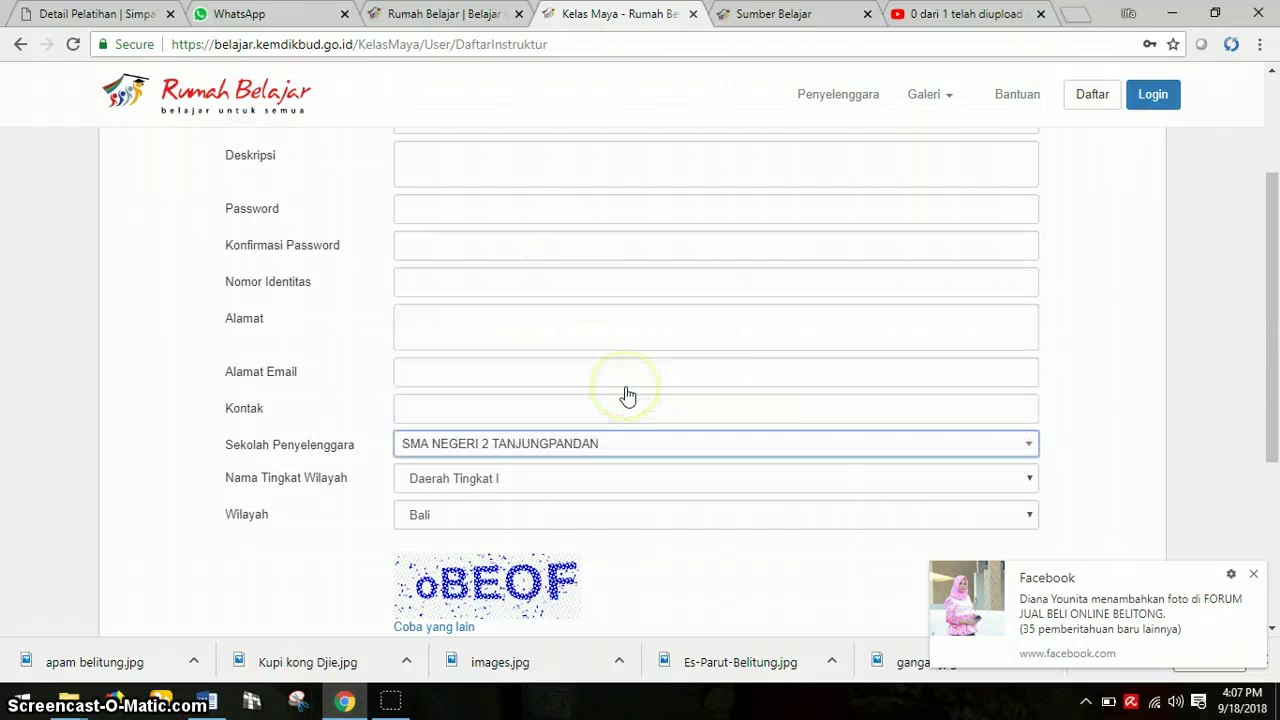
# Set region level Daerah Tingkat II and region Kab. Belitung, then submit the registration.
pyautogui.click(1031, 482)
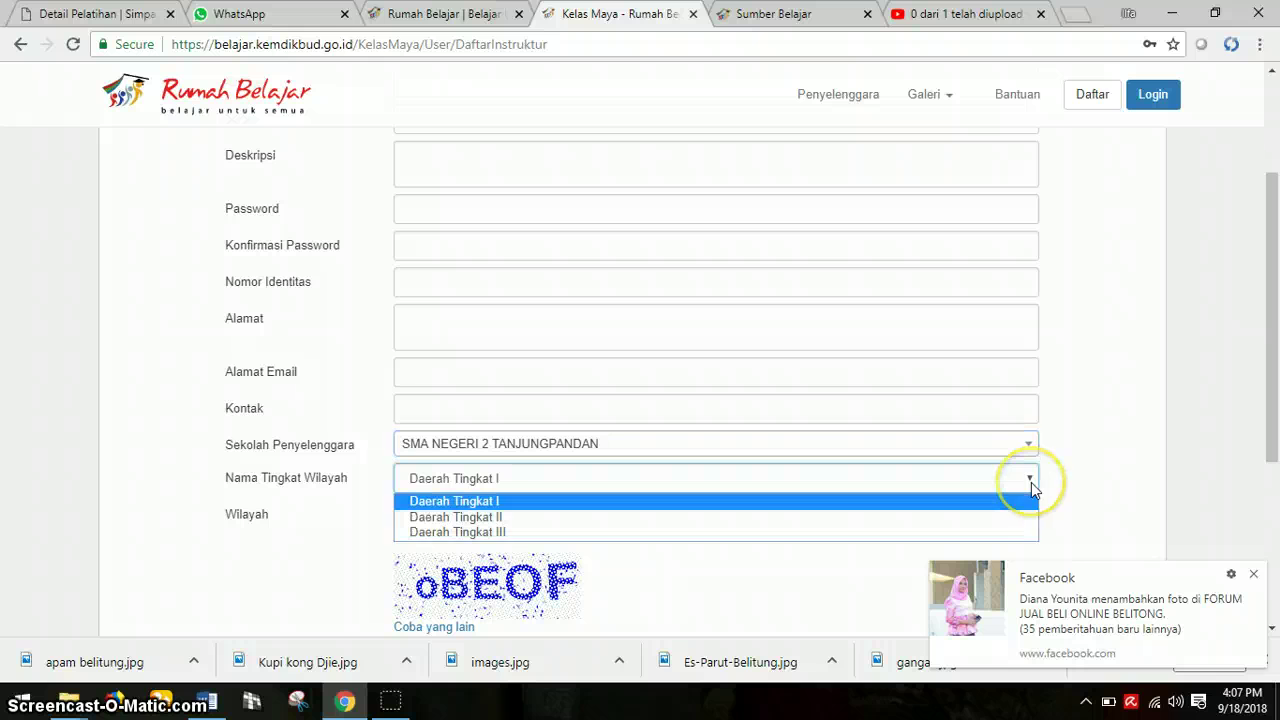
pyautogui.click(1003, 531)
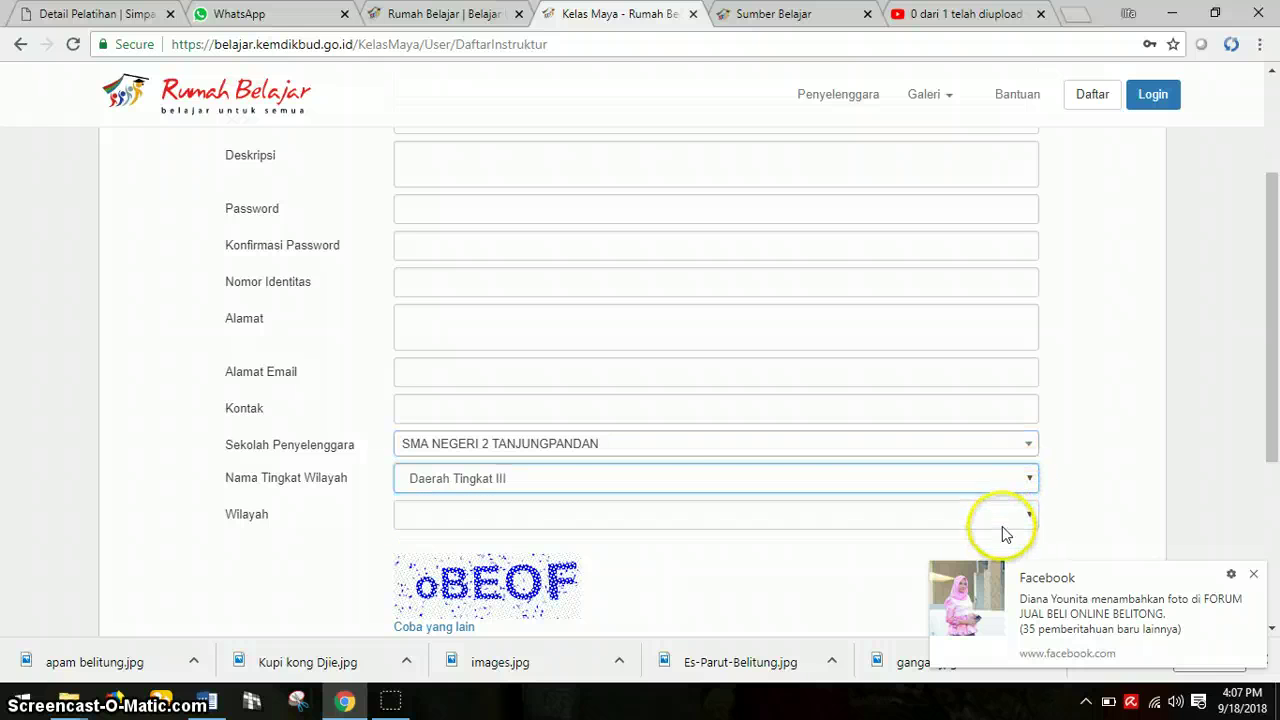
pyautogui.click(1033, 485)
pyautogui.click(1007, 527)
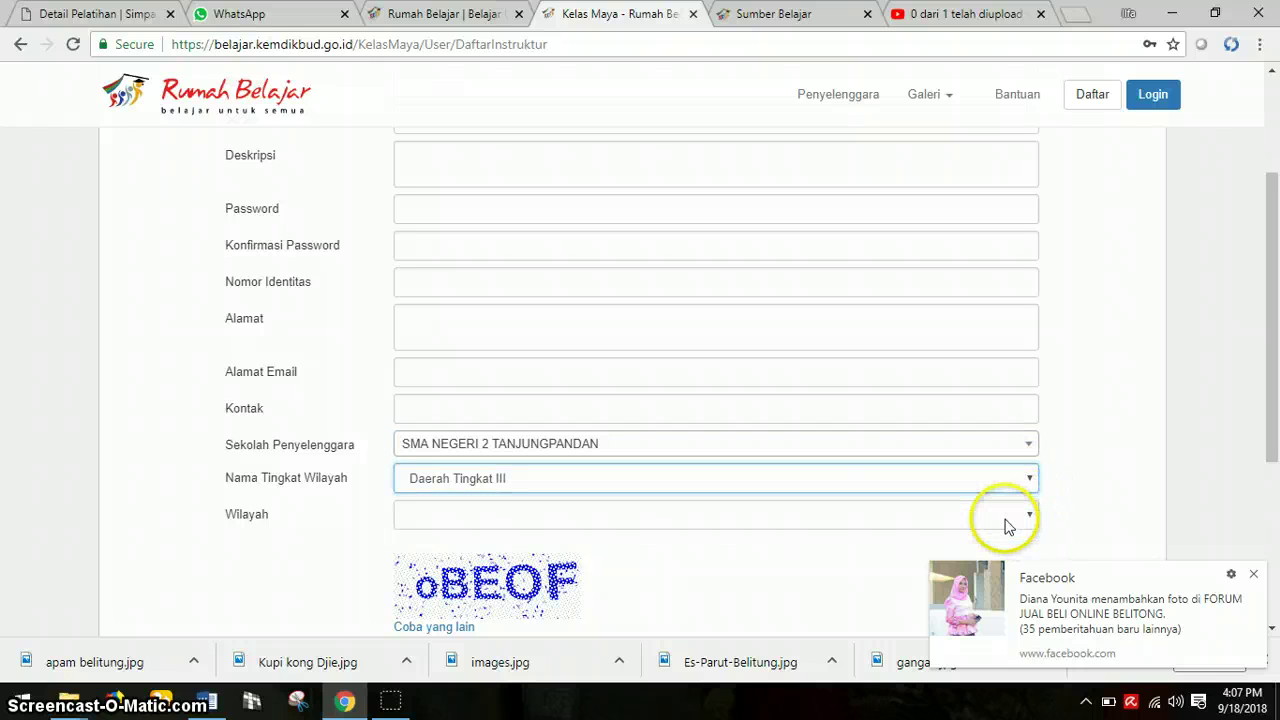
pyautogui.click(1028, 514)
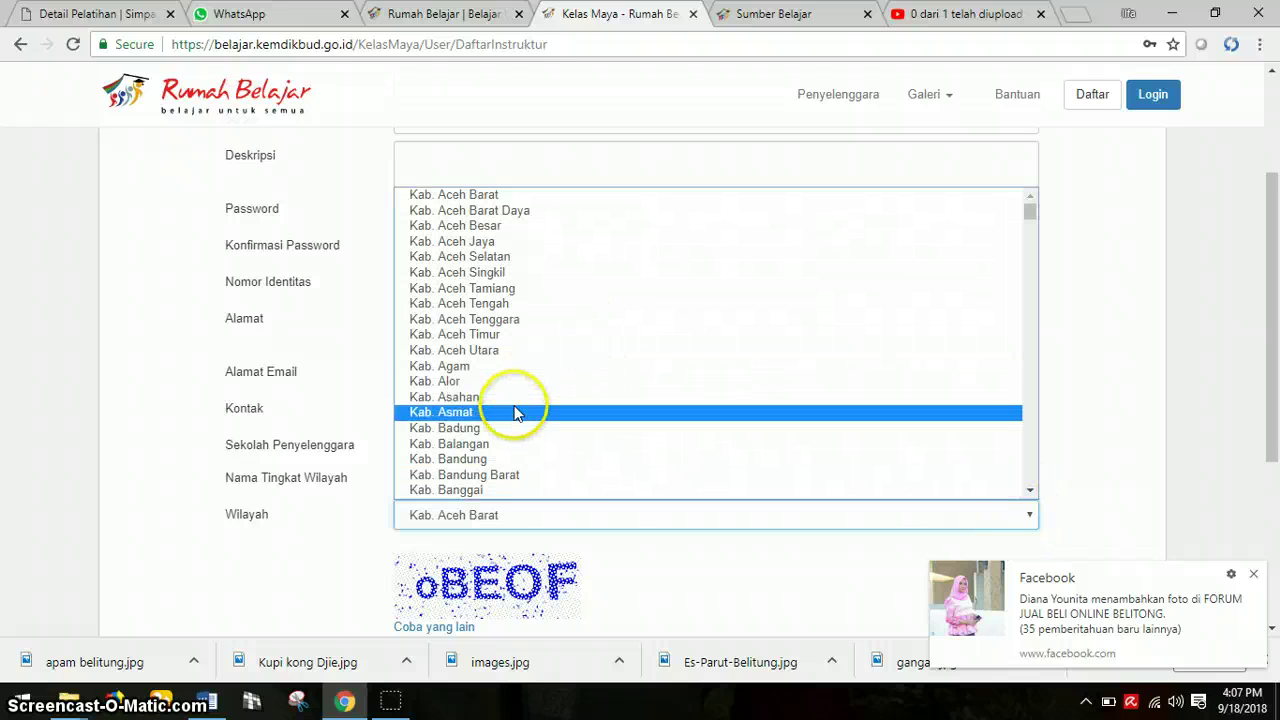
pyautogui.scroll(-4, 516, 410)
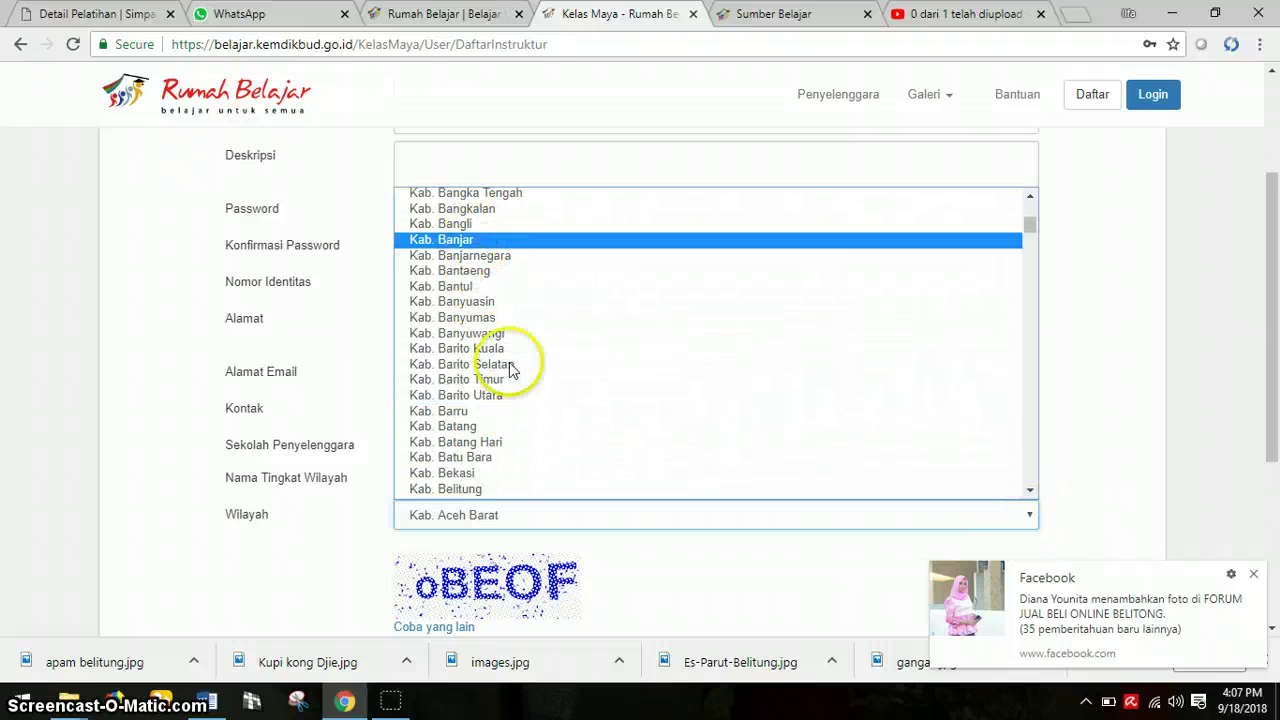
pyautogui.scroll(-4, 530, 425)
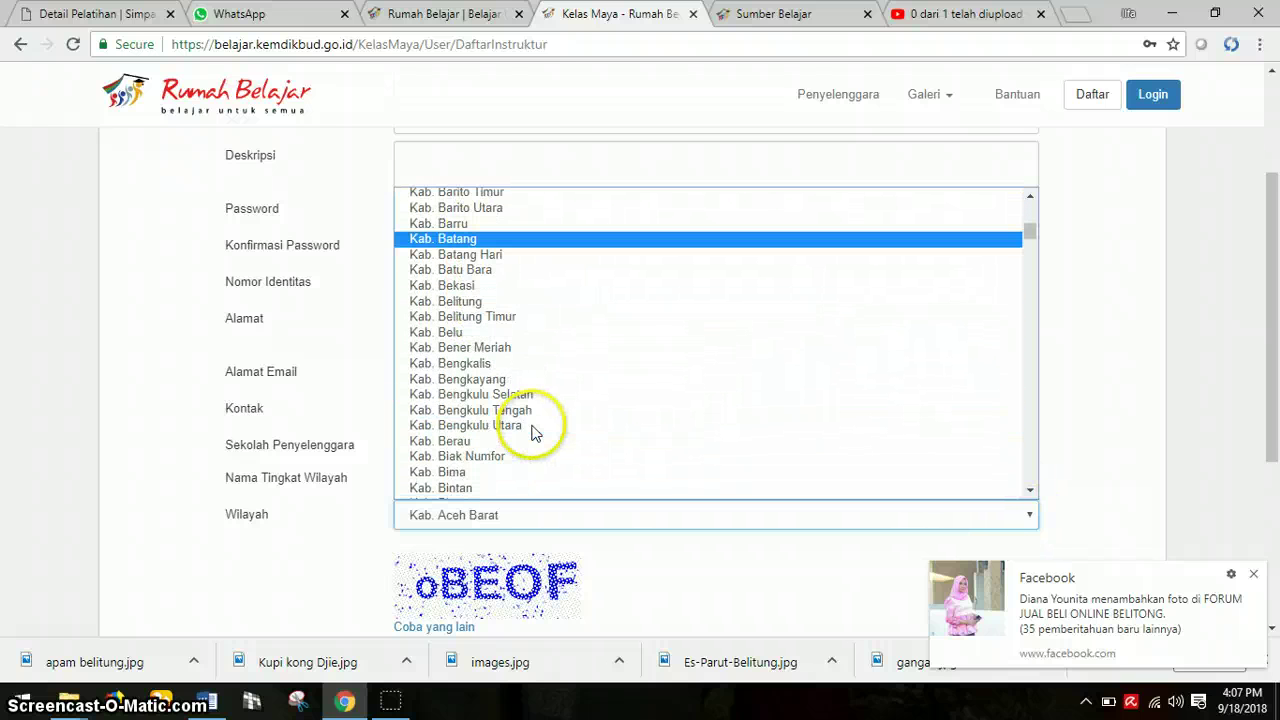
pyautogui.click(490, 302)
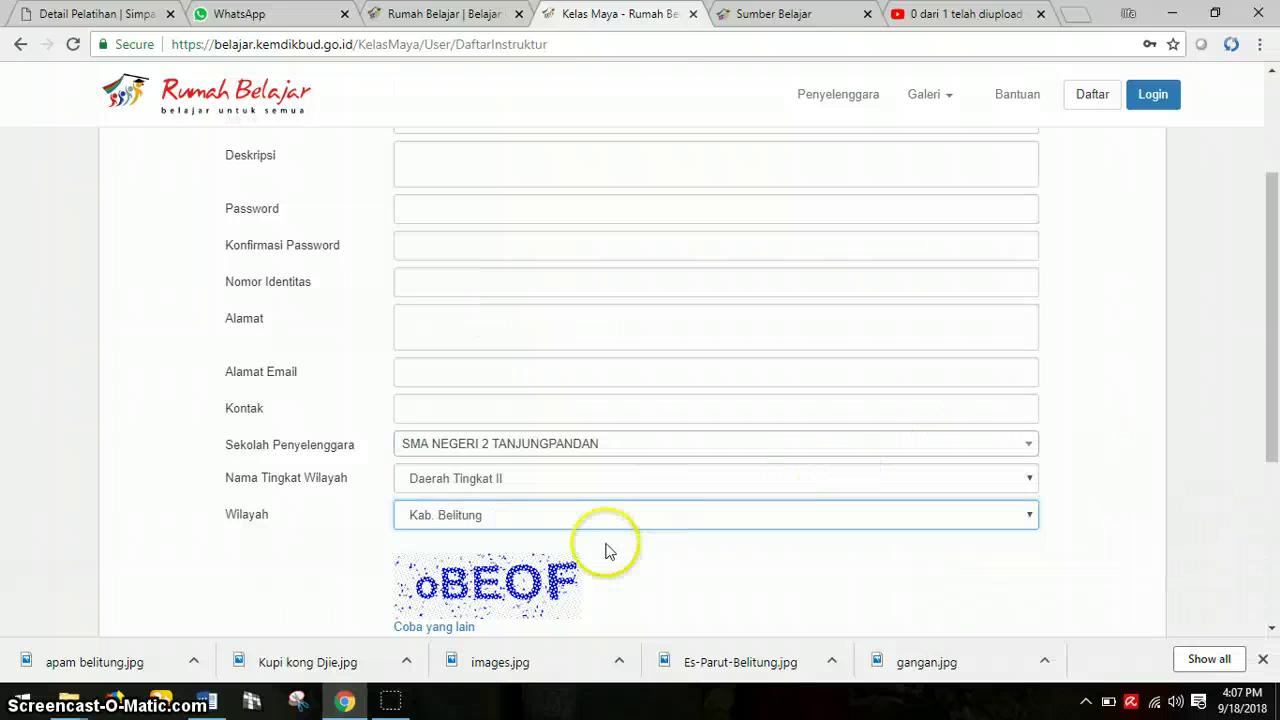
pyautogui.scroll(-2, 603, 549)
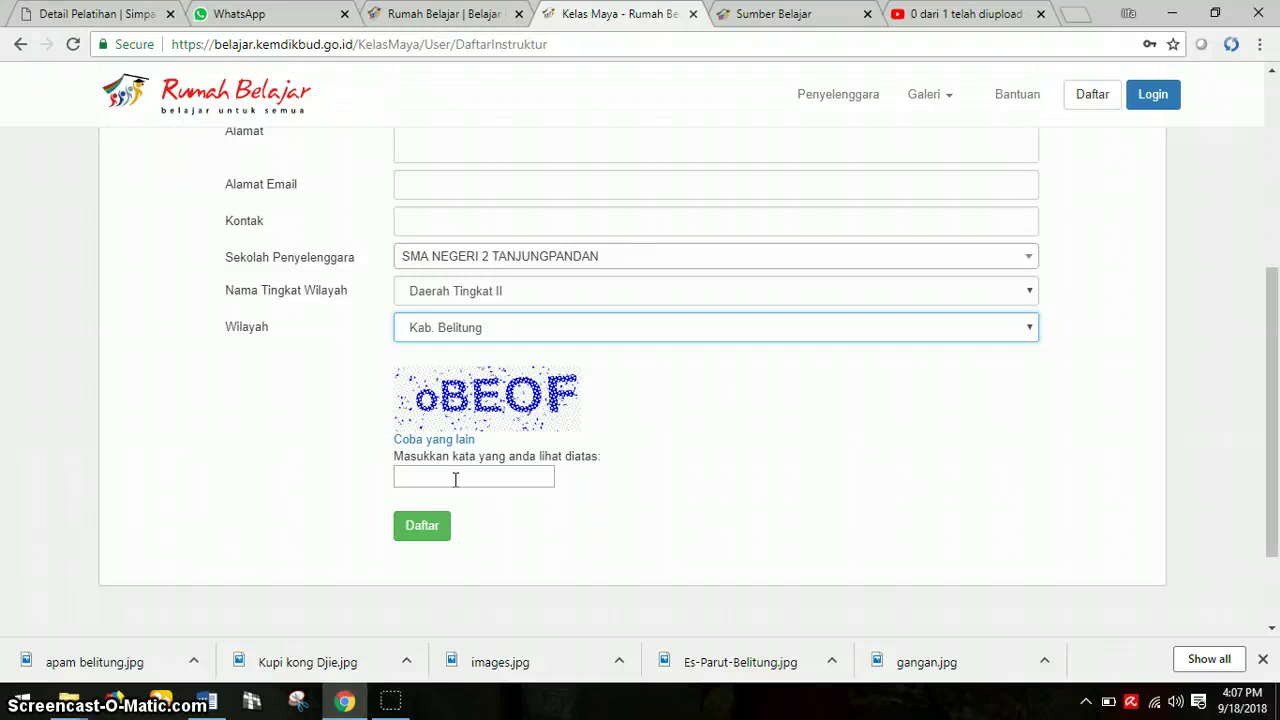
pyautogui.click(423, 524)
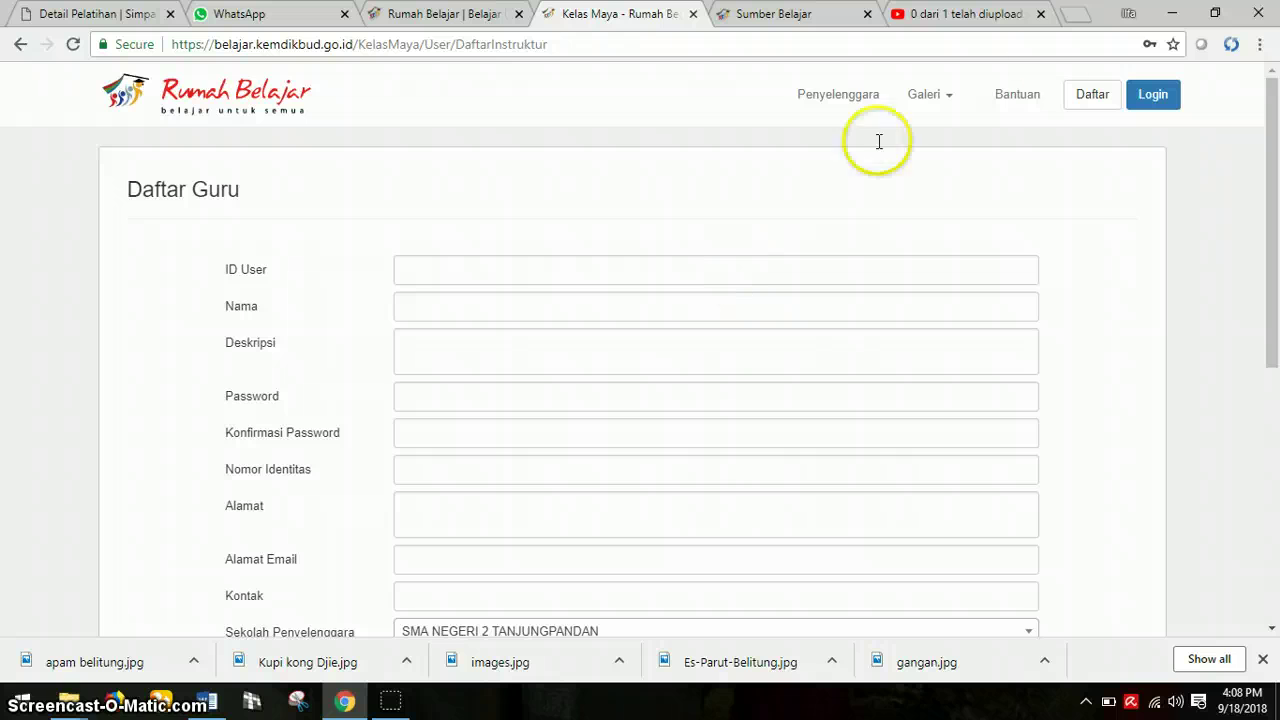
# Log in under the Penyelenggara category with the saved user ID and password.
pyautogui.click(1152, 98)
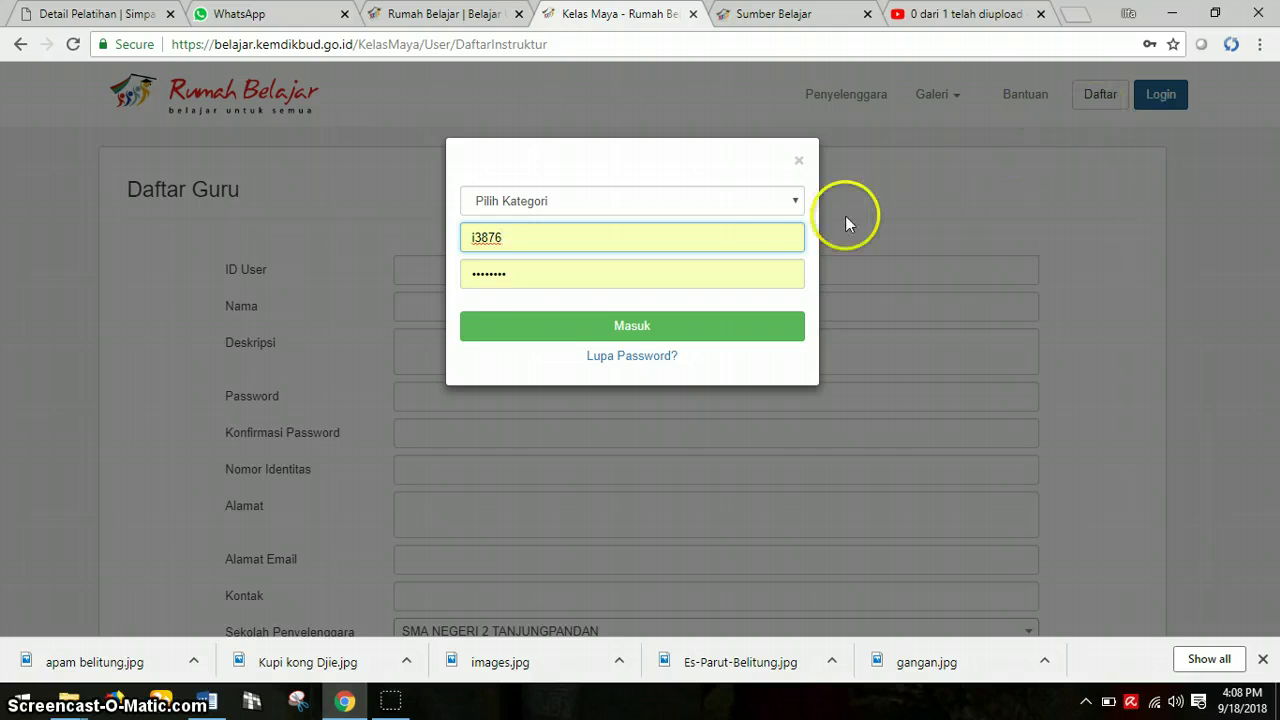
pyautogui.click(796, 203)
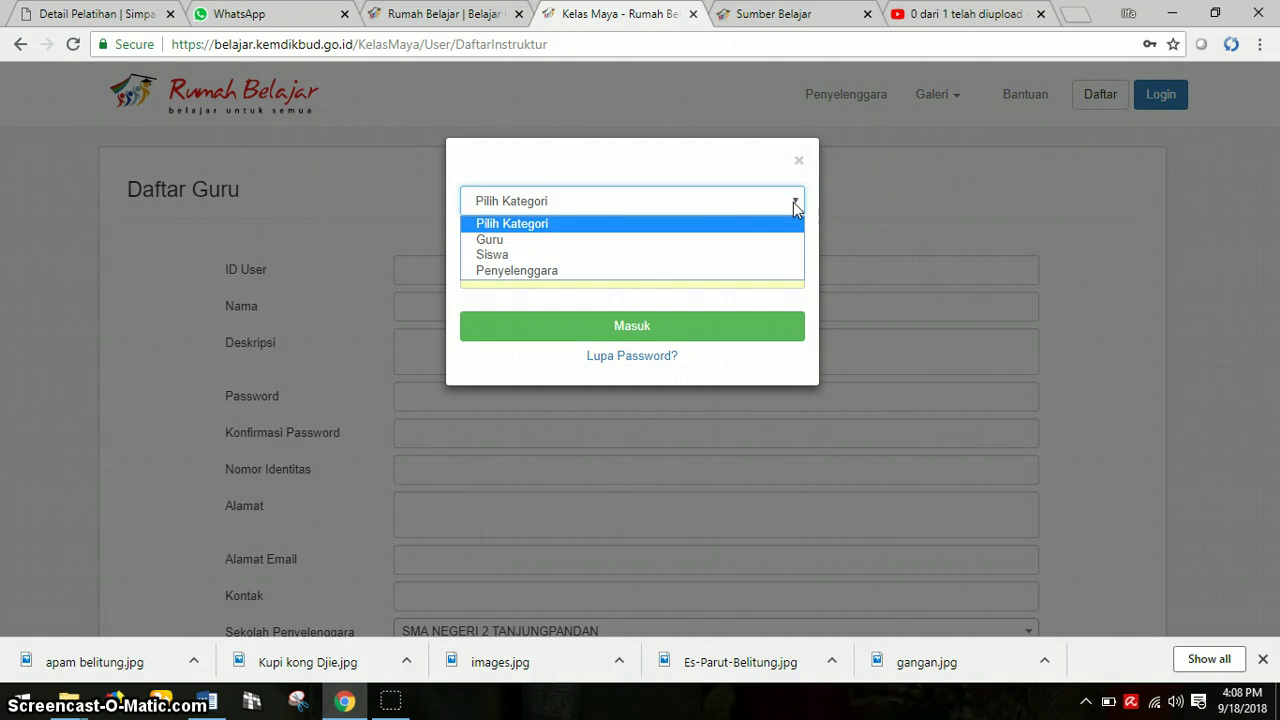
pyautogui.click(777, 271)
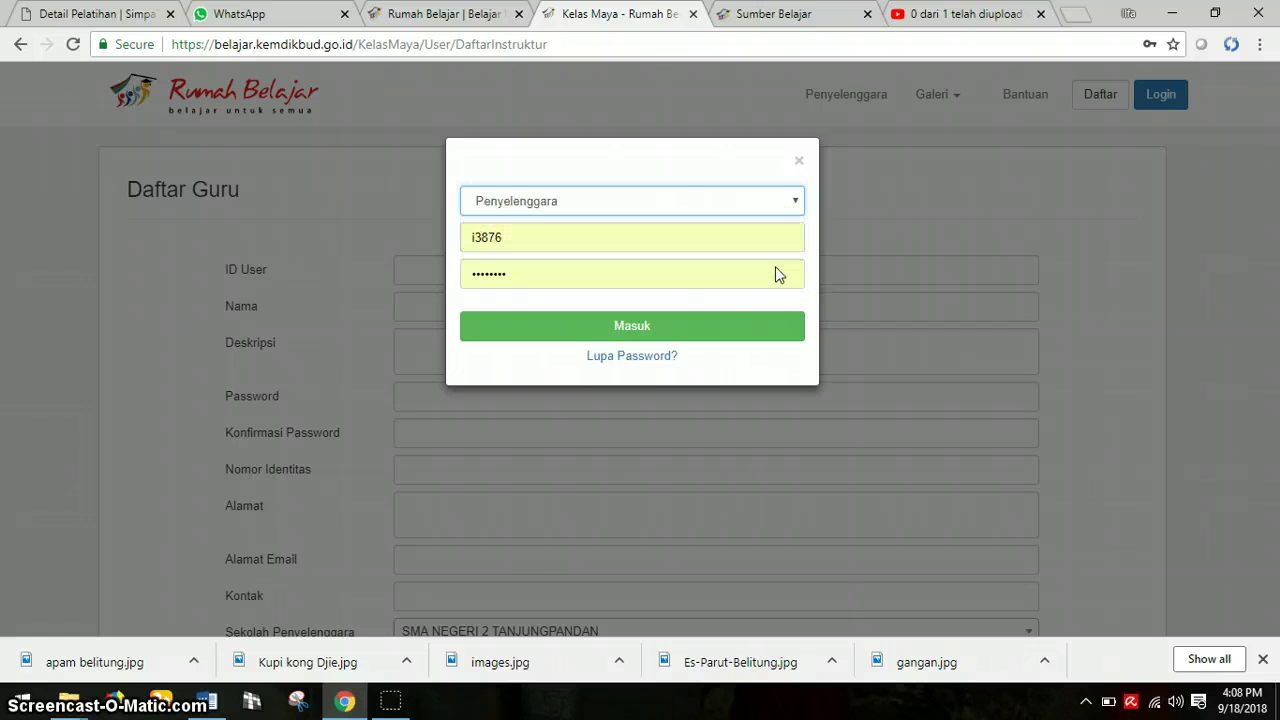
pyautogui.click(721, 240)
pyautogui.click(714, 263)
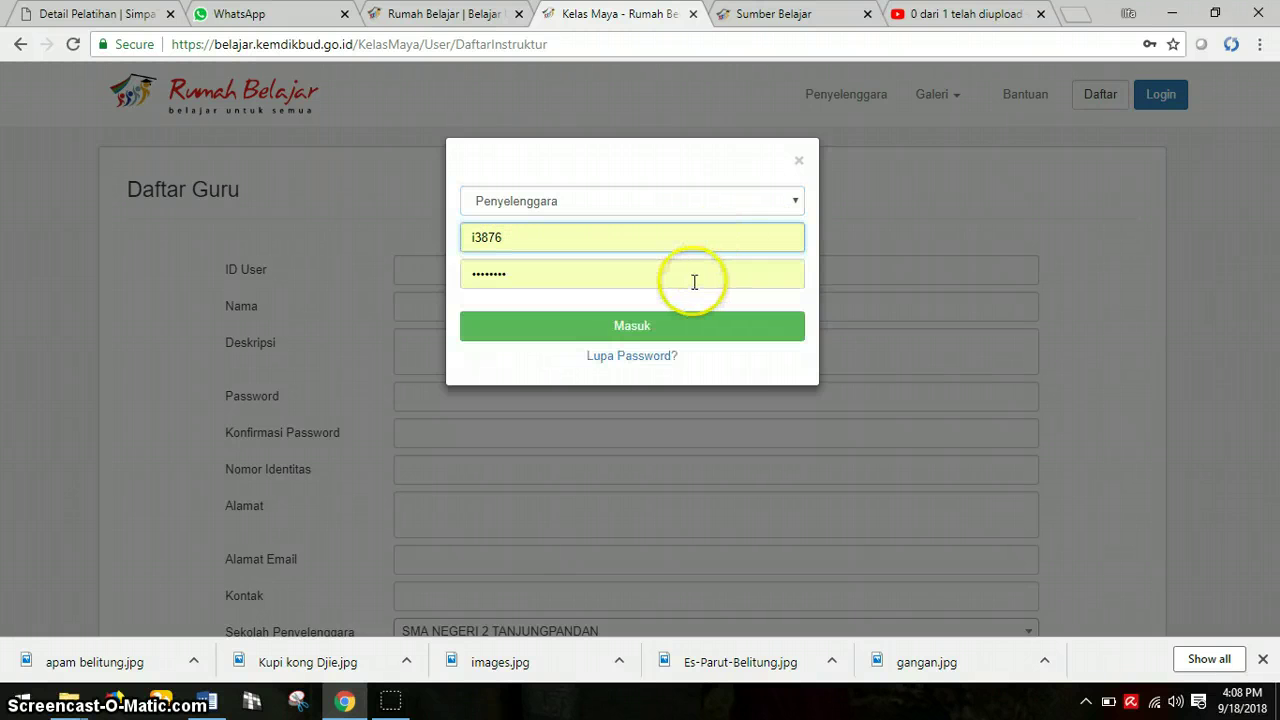
pyautogui.click(694, 282)
pyautogui.click(628, 327)
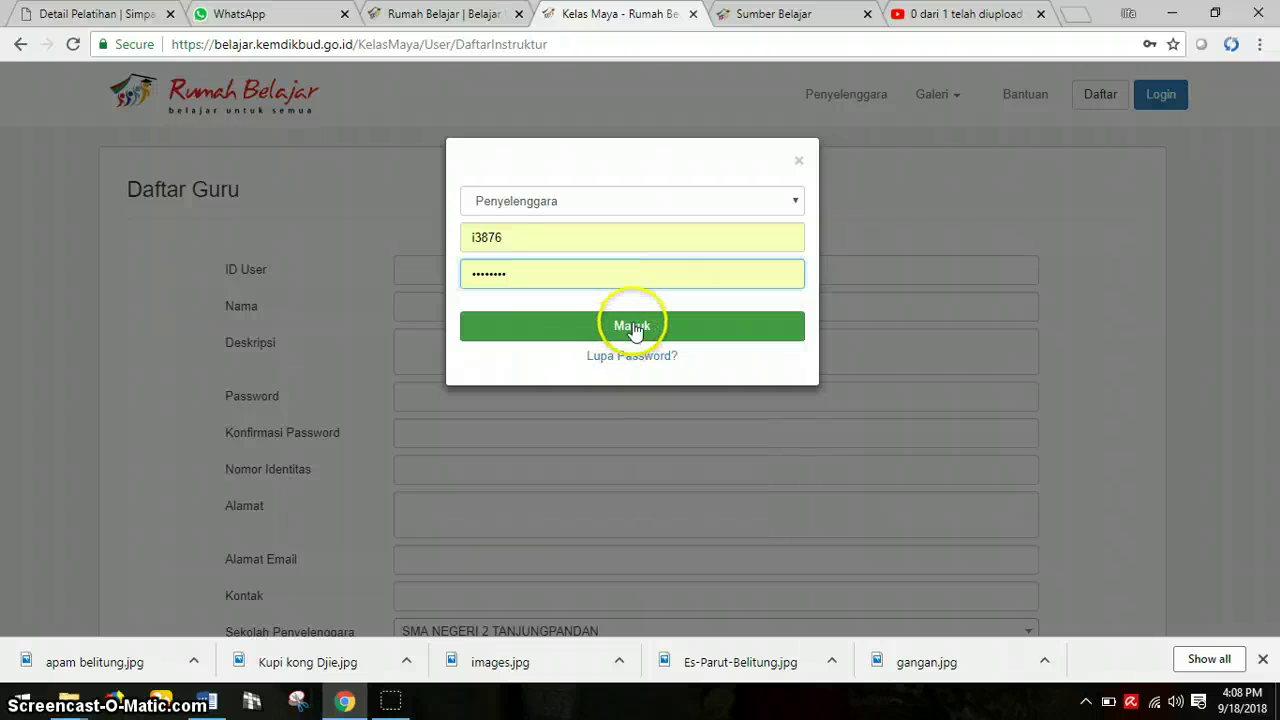
pyautogui.click(632, 328)
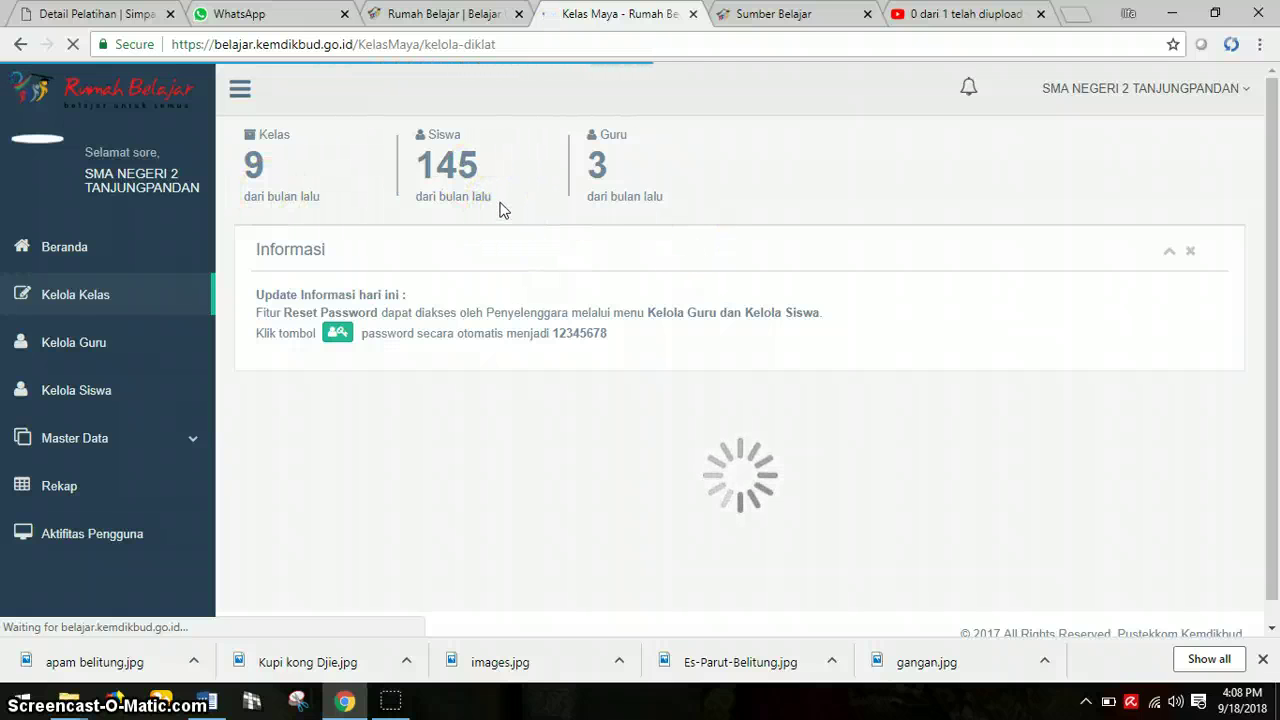
pyautogui.click(608, 180)
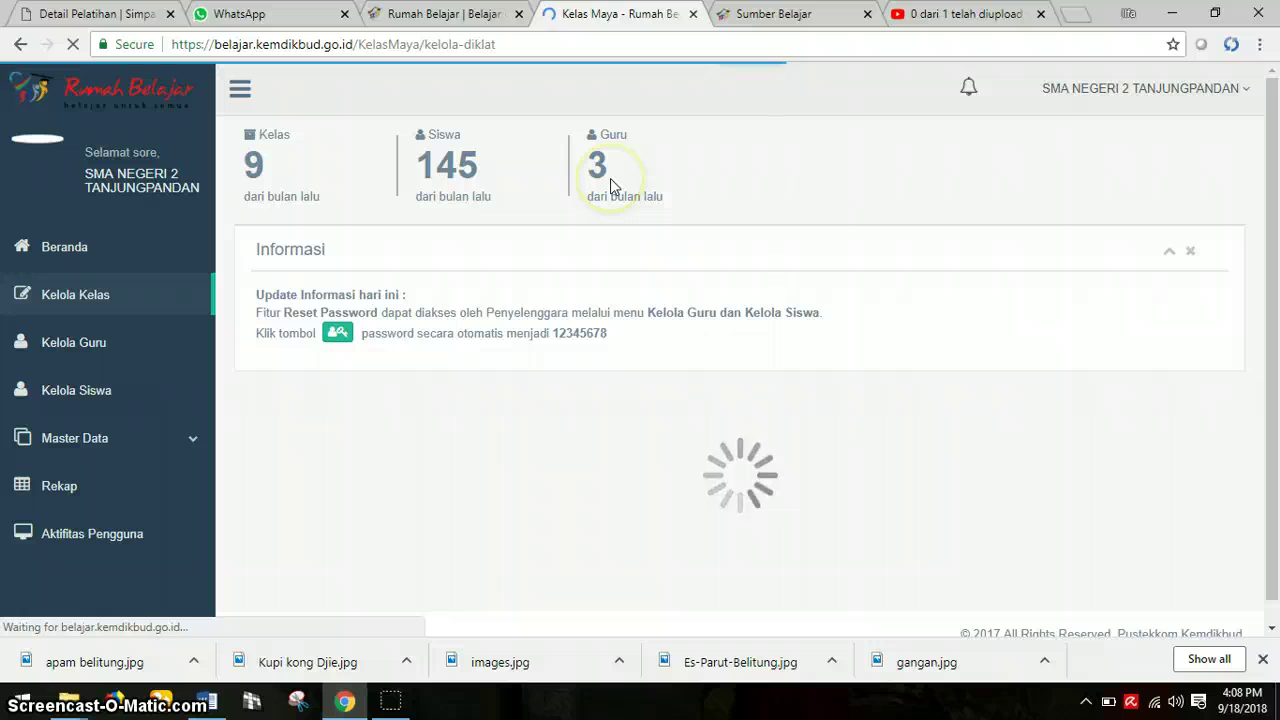
pyautogui.click(968, 90)
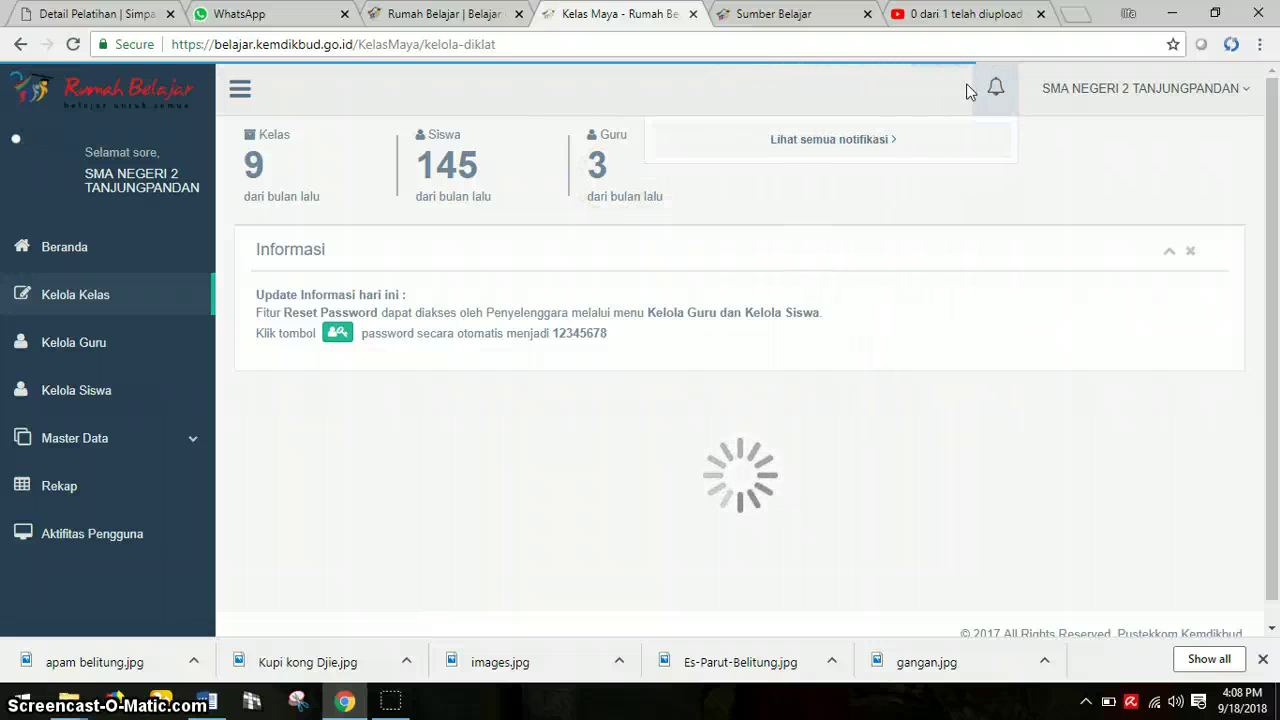
pyautogui.click(997, 92)
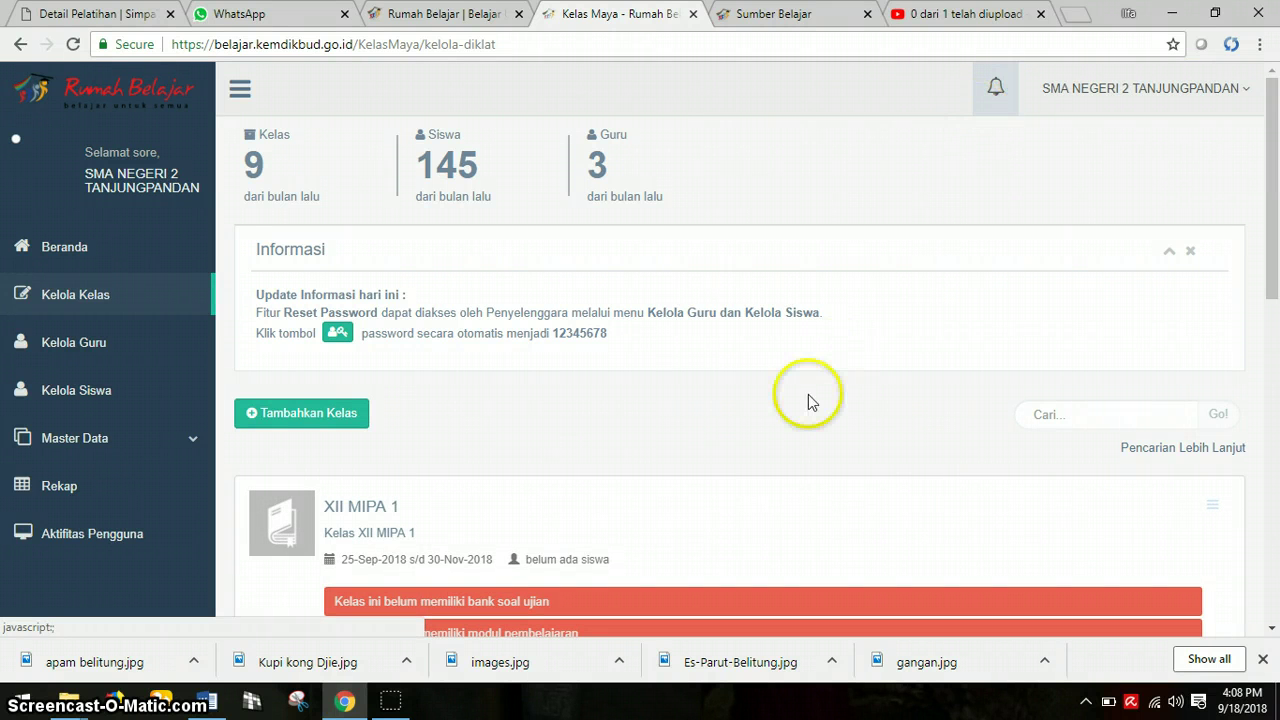
pyautogui.scroll(-2, 800, 400)
pyautogui.scroll(-1, 790, 401)
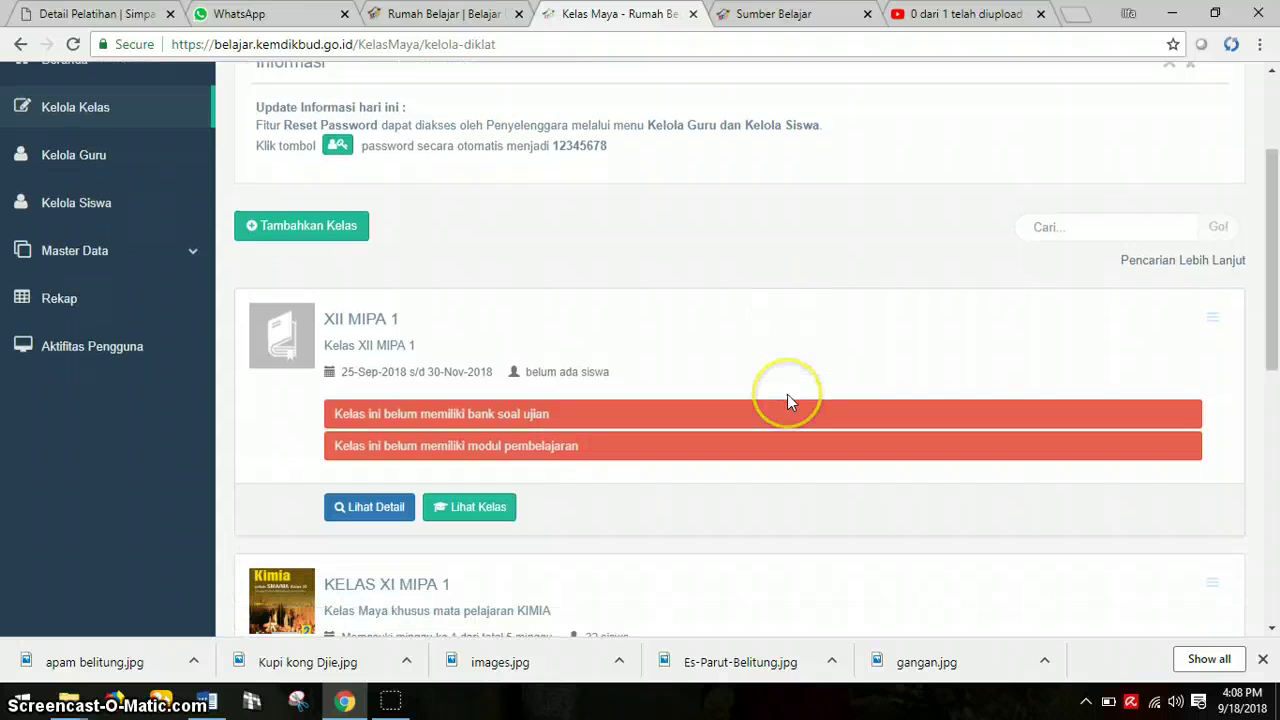
pyautogui.scroll(-1, 790, 401)
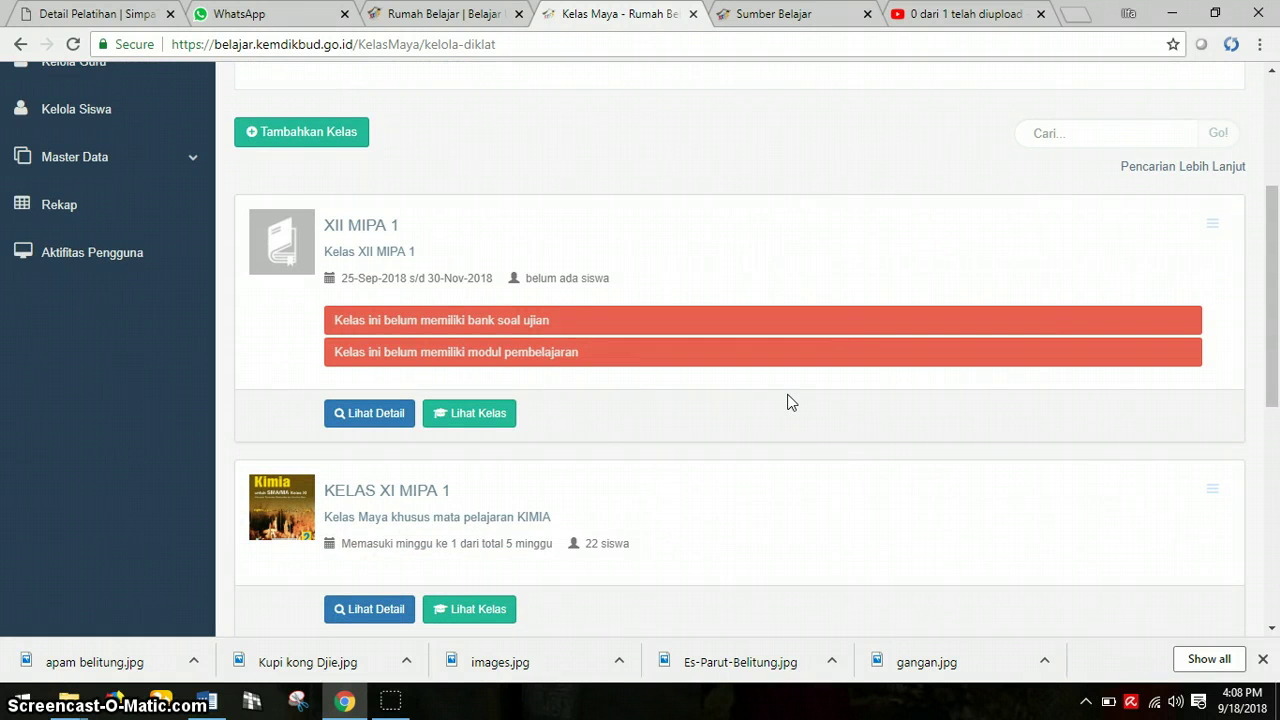
pyautogui.scroll(-1, 787, 401)
pyautogui.scroll(-4, 787, 401)
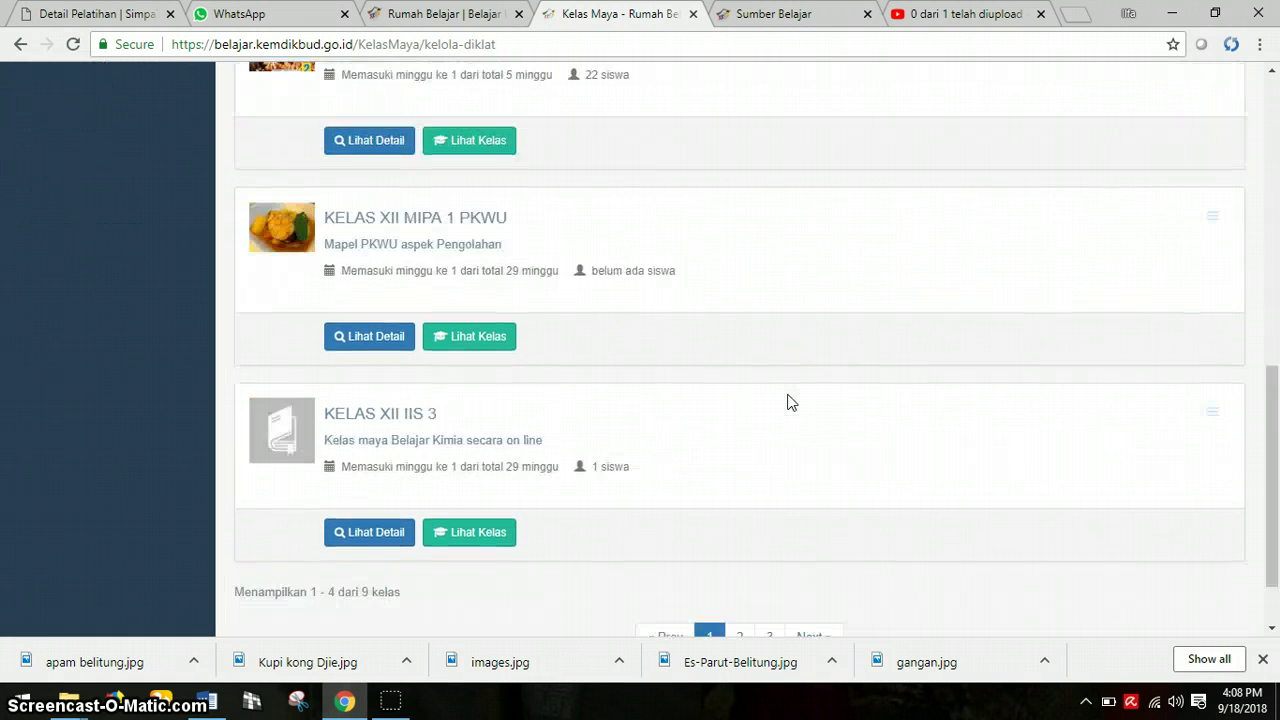
pyautogui.scroll(5, 386, 310)
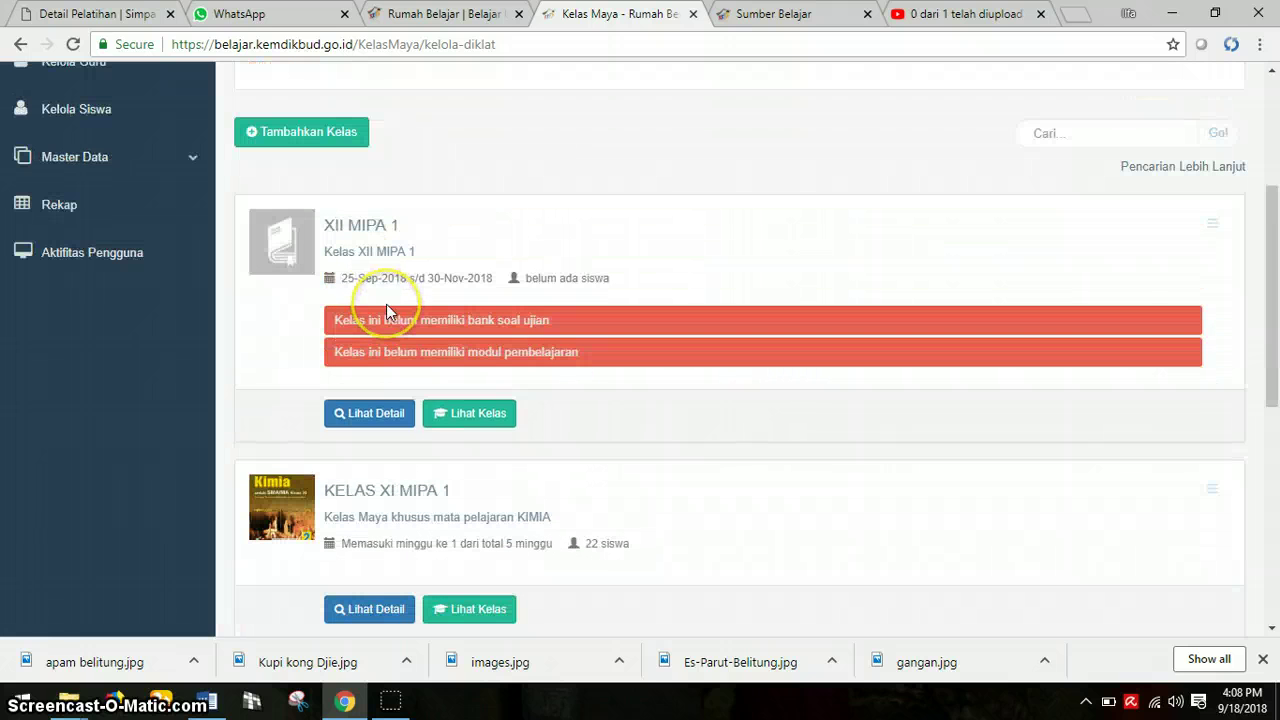
pyautogui.scroll(-2, 388, 306)
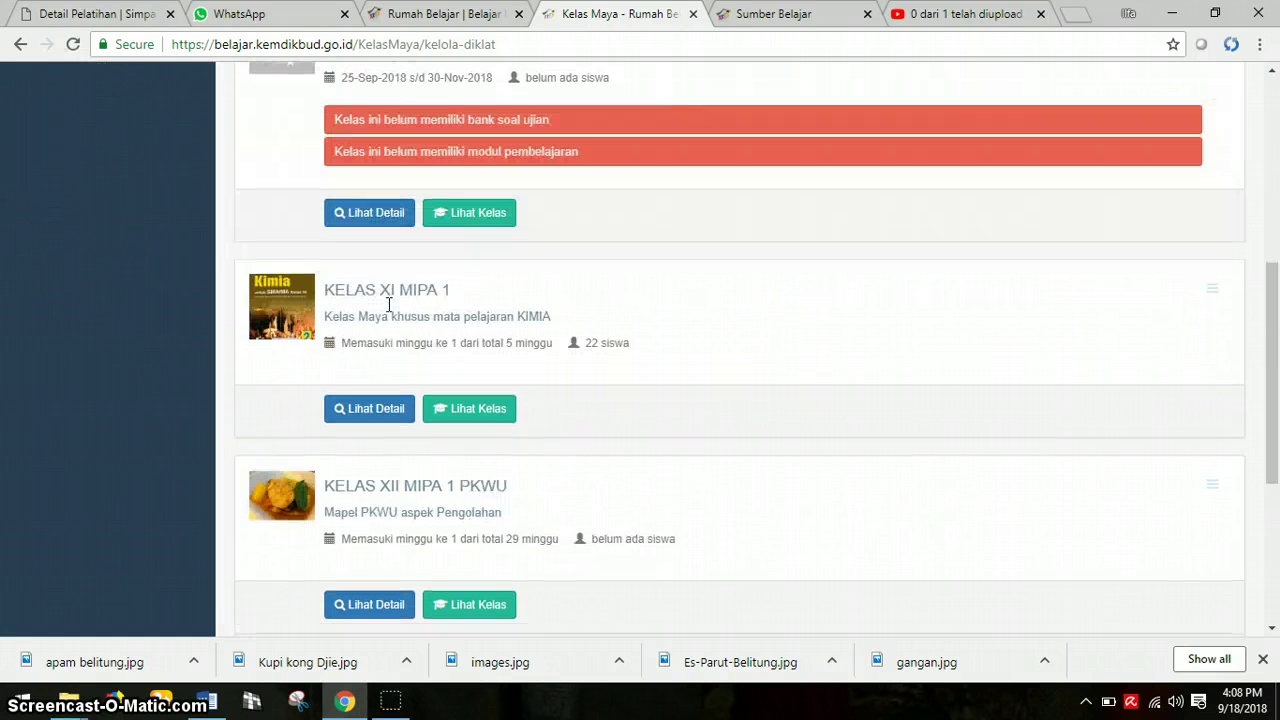
pyautogui.scroll(-3, 389, 305)
pyautogui.scroll(4, 391, 303)
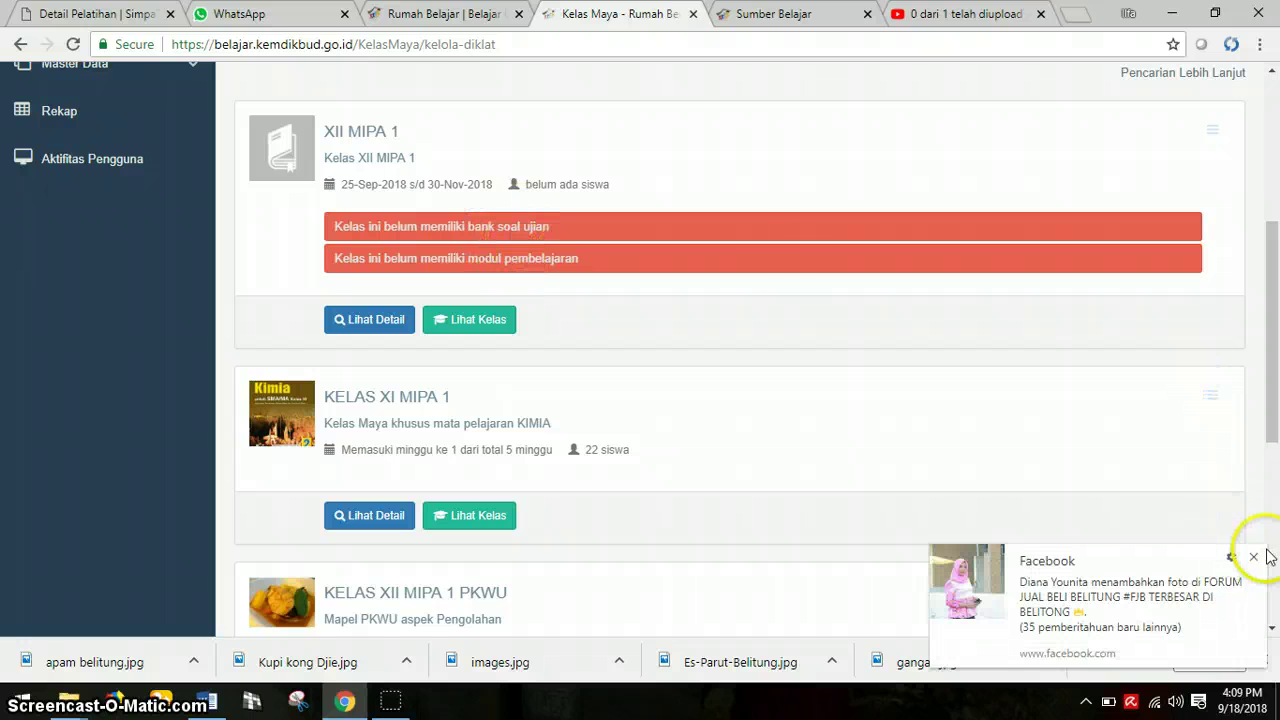
pyautogui.click(1253, 557)
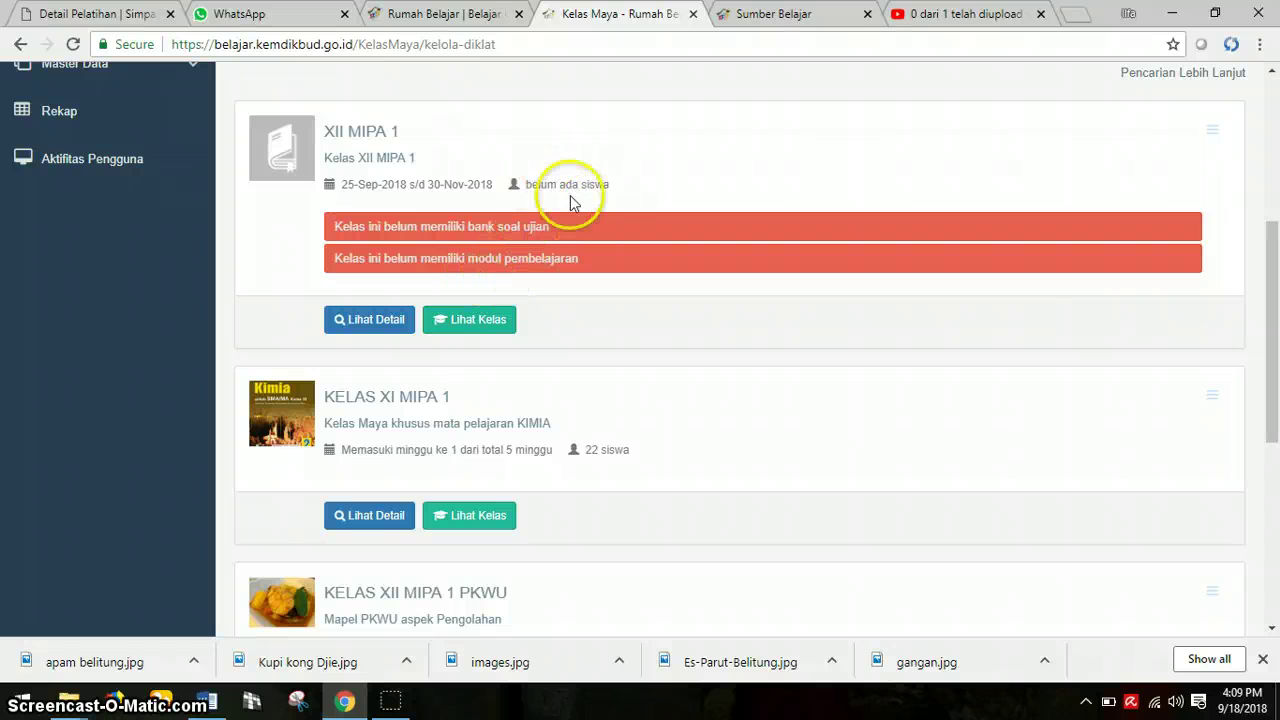
pyautogui.scroll(-2, 571, 400)
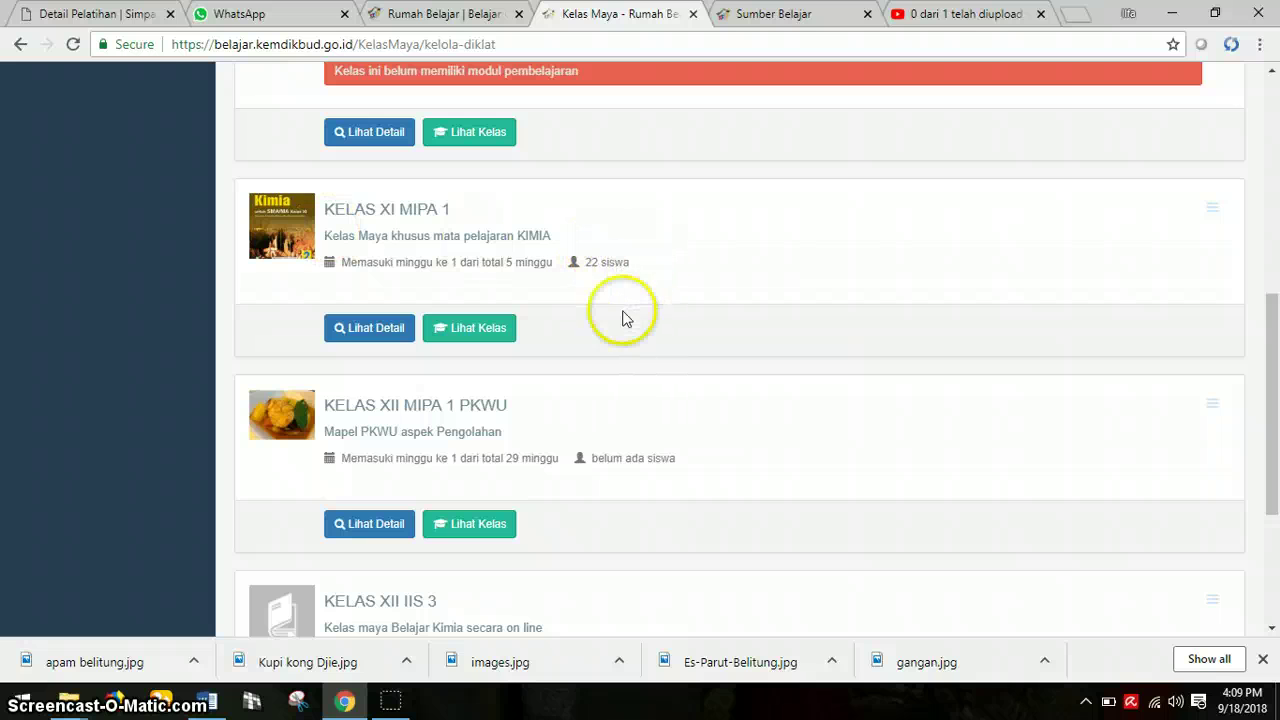
pyautogui.scroll(-1, 609, 485)
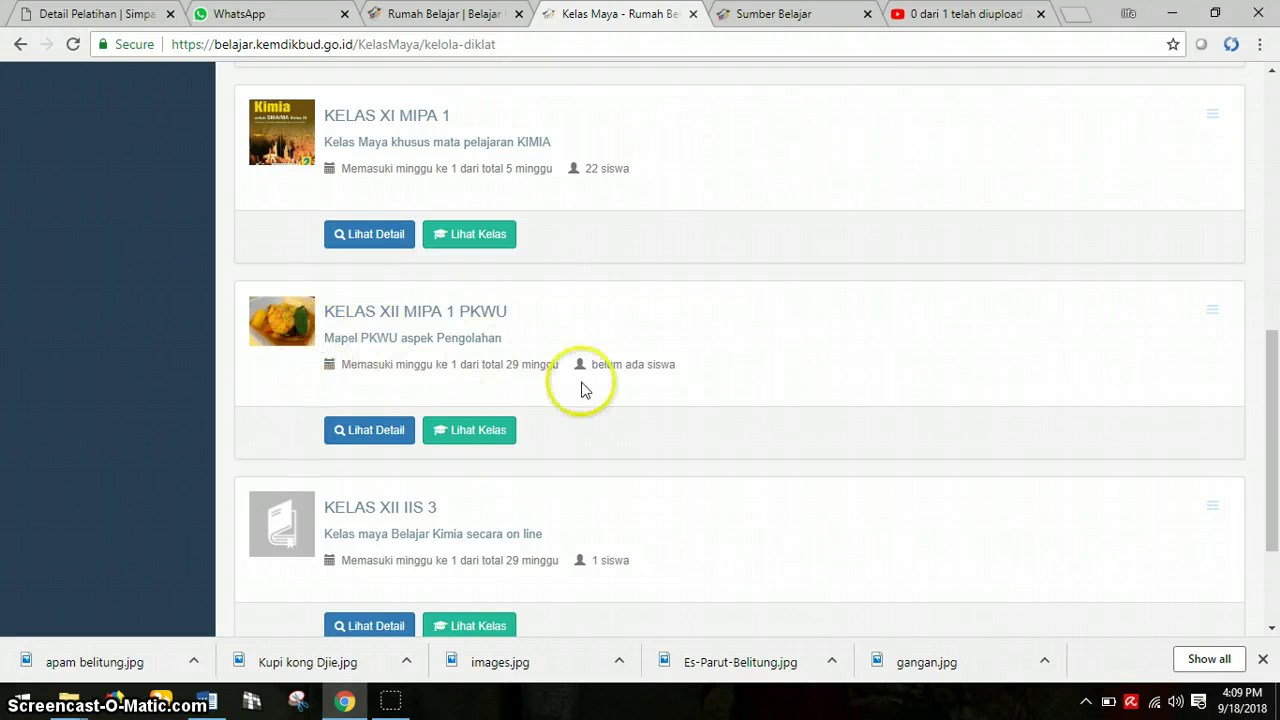
pyautogui.scroll(-2, 580, 390)
pyautogui.click(739, 553)
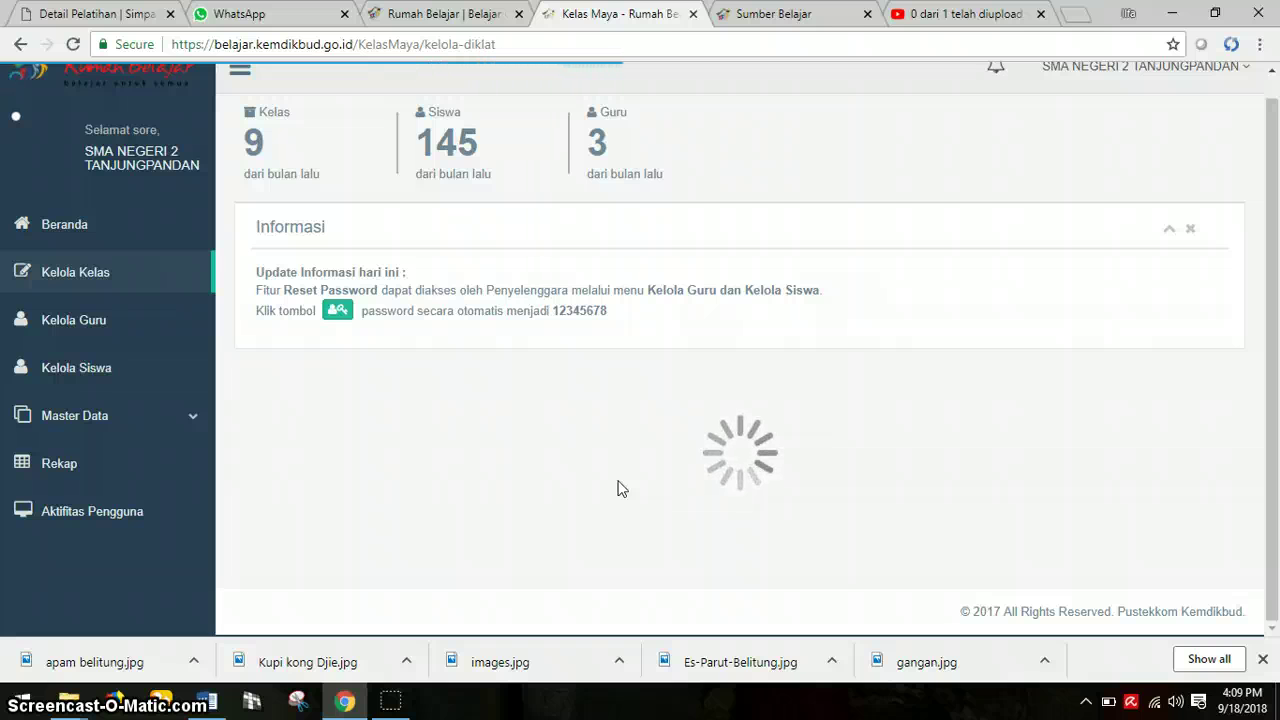
# Open Kelola Guru to list the school's 3 registered teachers.
pyautogui.moveTo(457, 148); pyautogui.dragTo(541, 160)
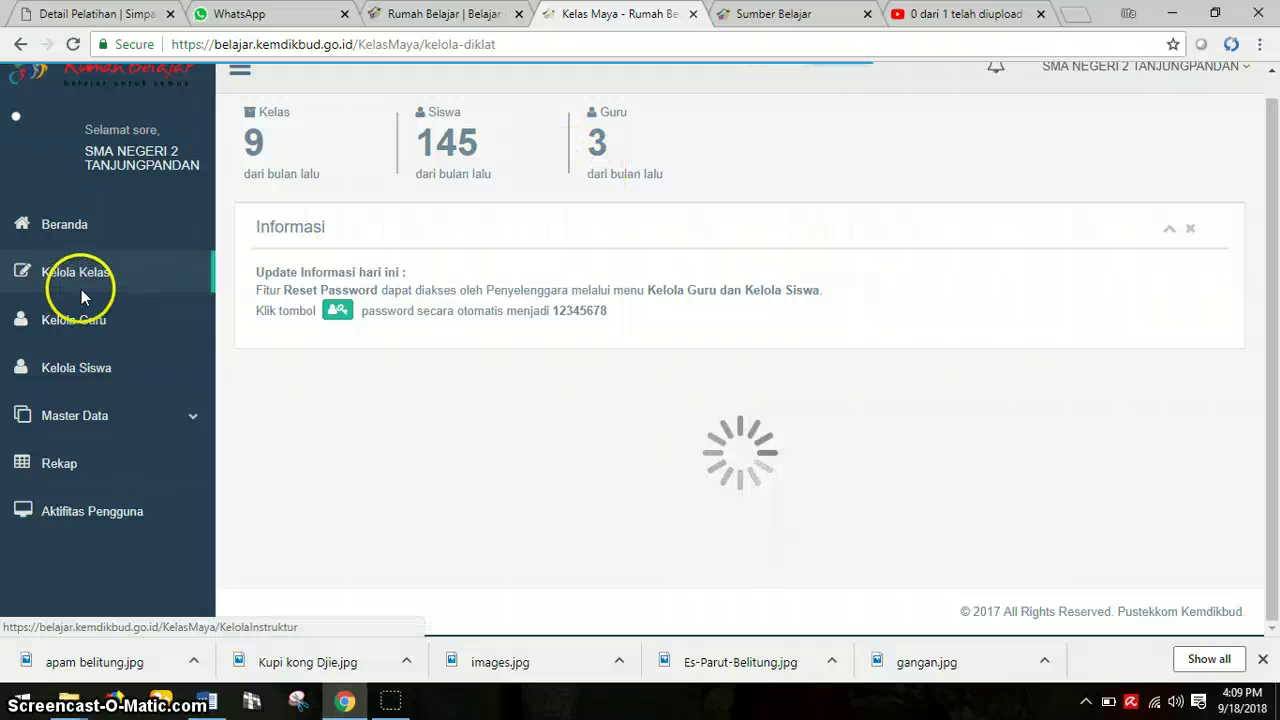
pyautogui.click(80, 322)
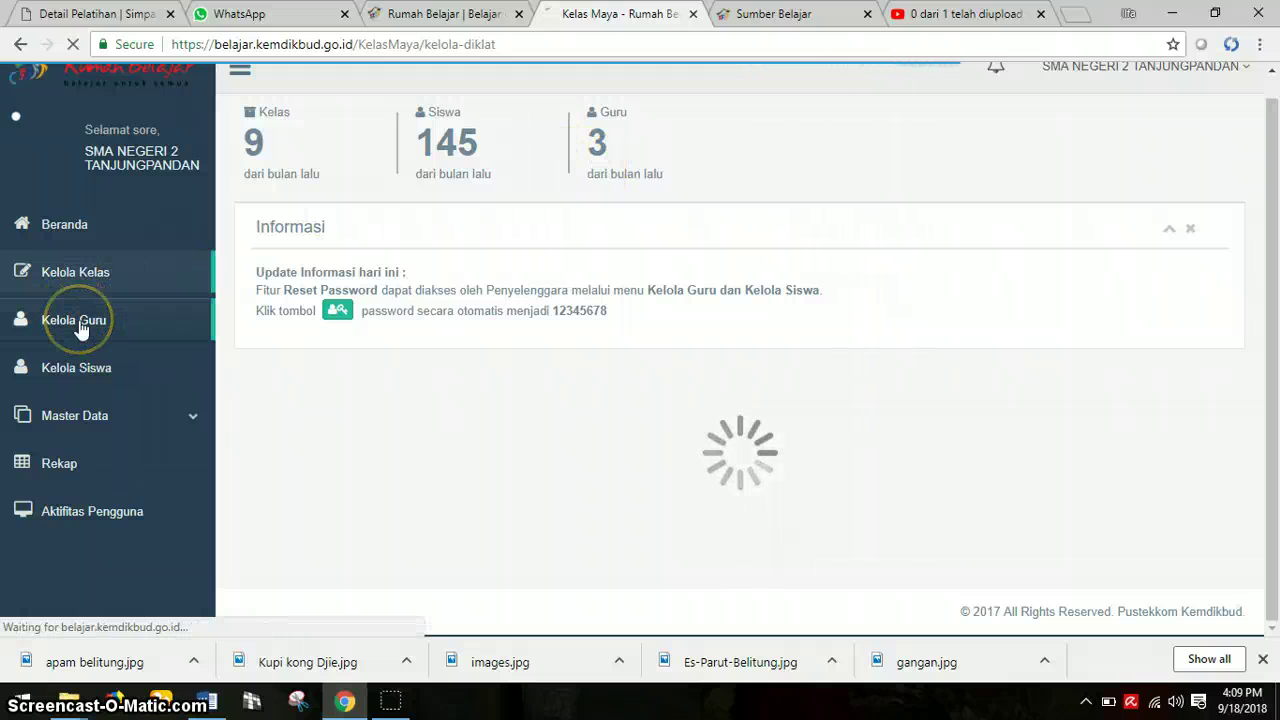
pyautogui.click(1045, 470)
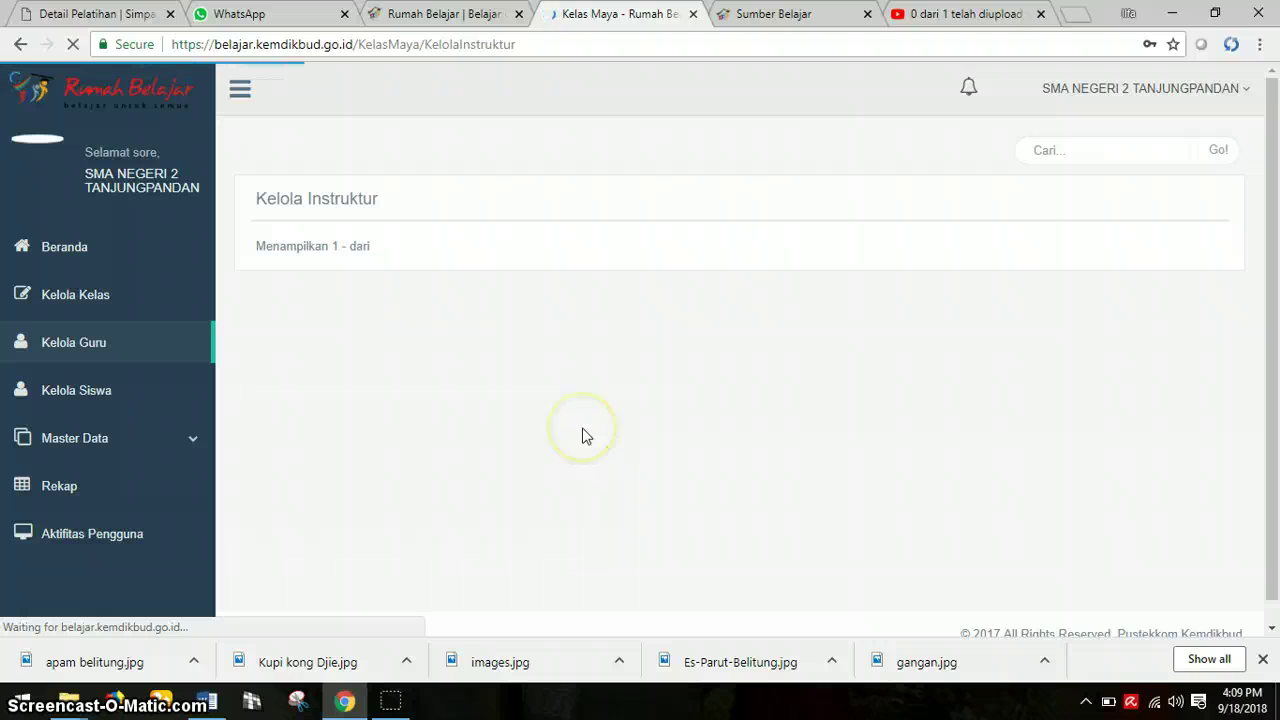
pyautogui.click(651, 463)
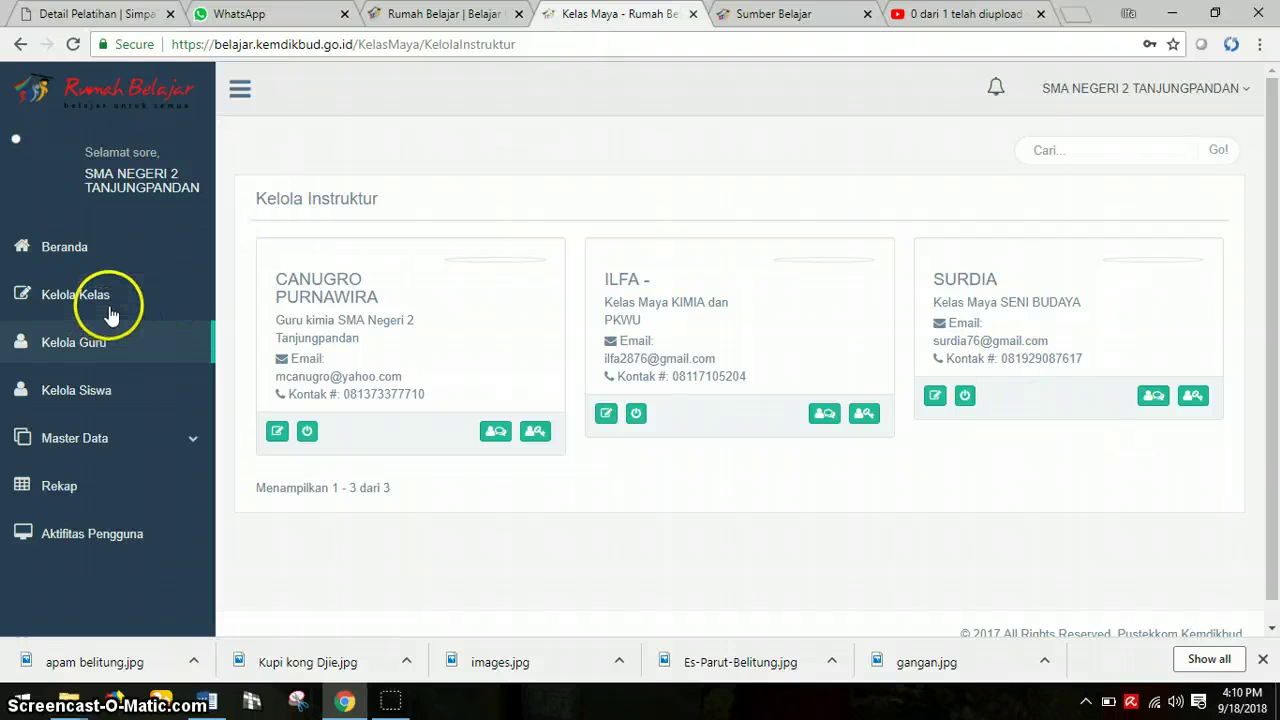
# Browse the Kelola Siswa student list, then return to the Kelola Kelas overview.
pyautogui.click(95, 393)
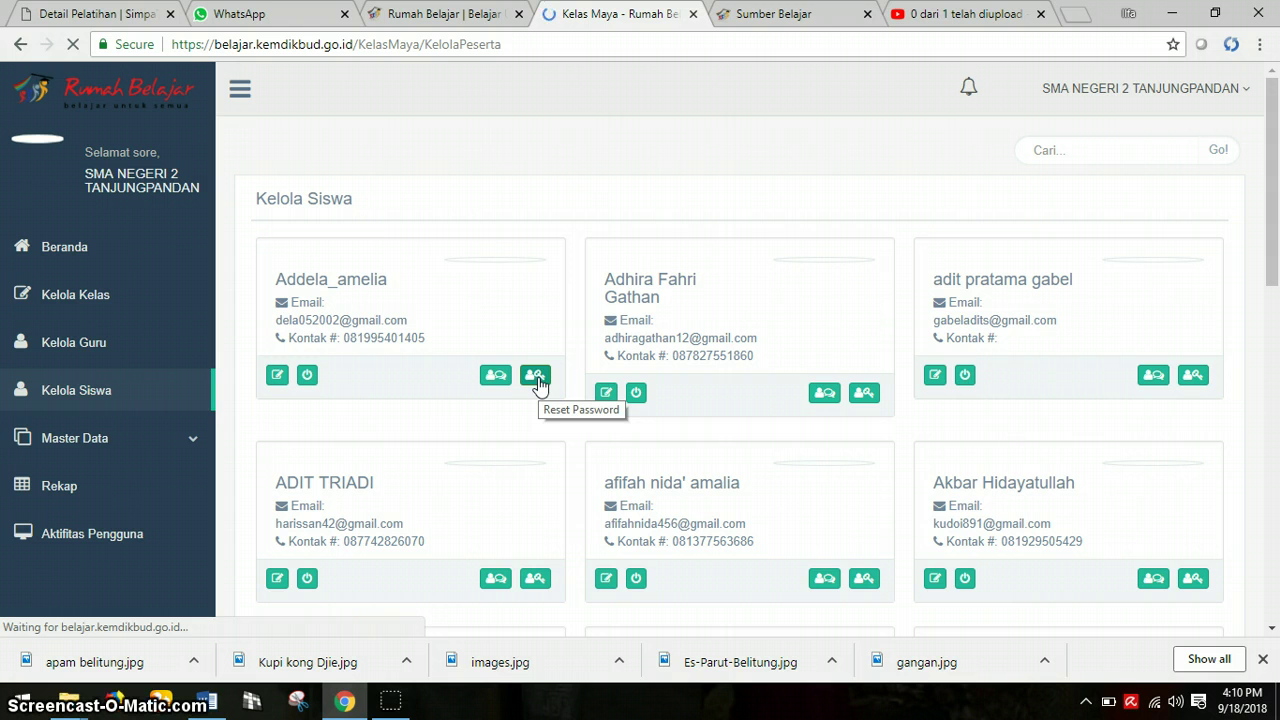
pyautogui.click(536, 380)
pyautogui.click(494, 384)
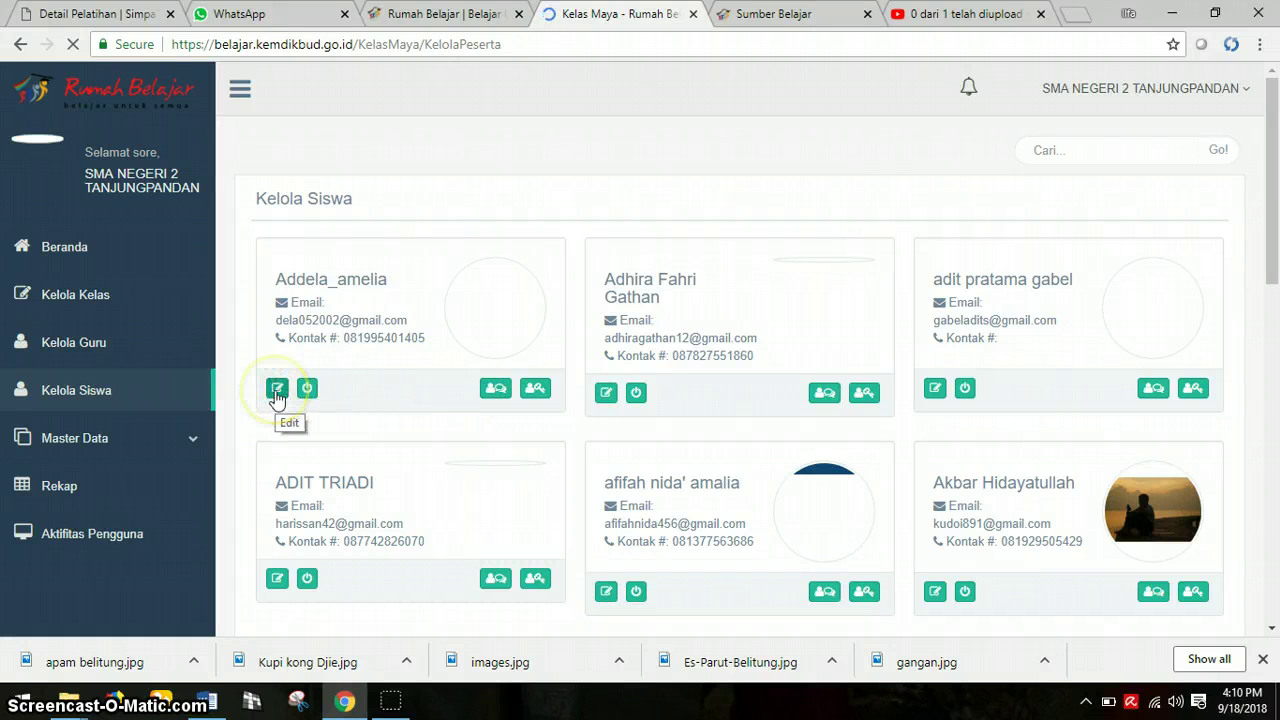
pyautogui.scroll(-1, 905, 466)
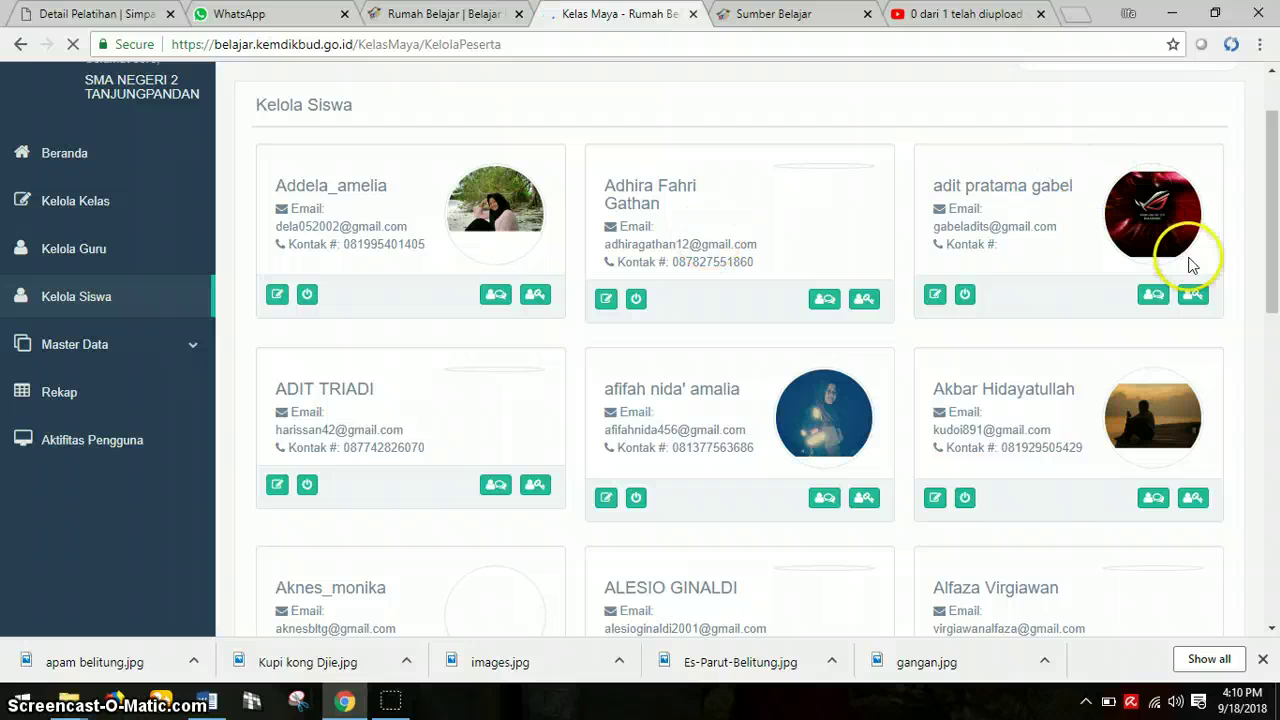
pyautogui.scroll(-1, 830, 472)
pyautogui.scroll(-1, 830, 472)
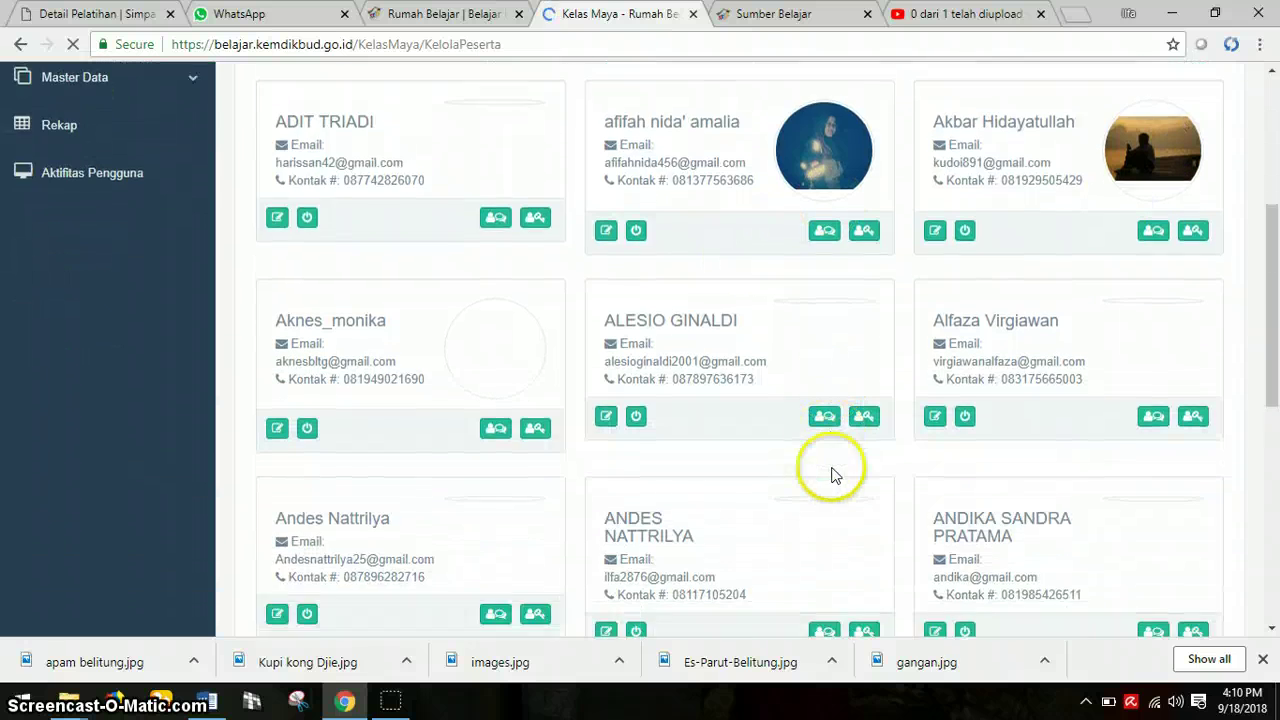
pyautogui.scroll(-2, 832, 472)
pyautogui.scroll(-3, 836, 470)
pyautogui.scroll(4, 800, 487)
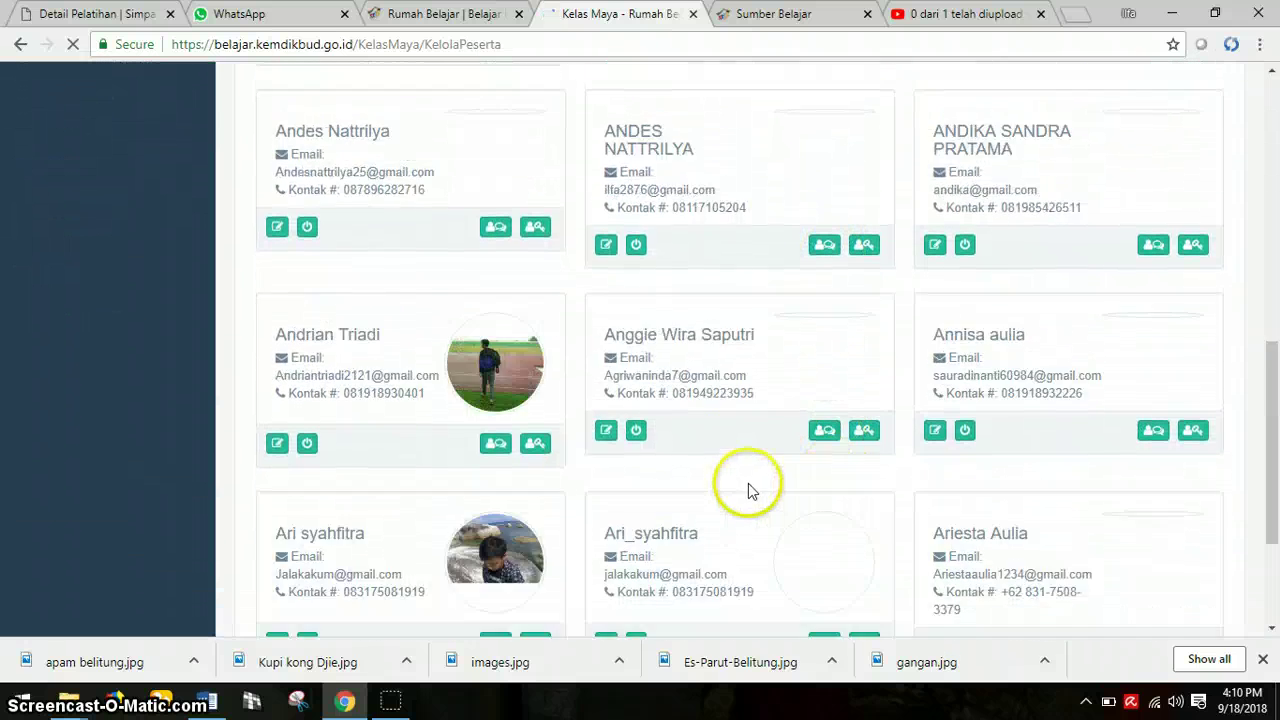
pyautogui.scroll(6, 750, 475)
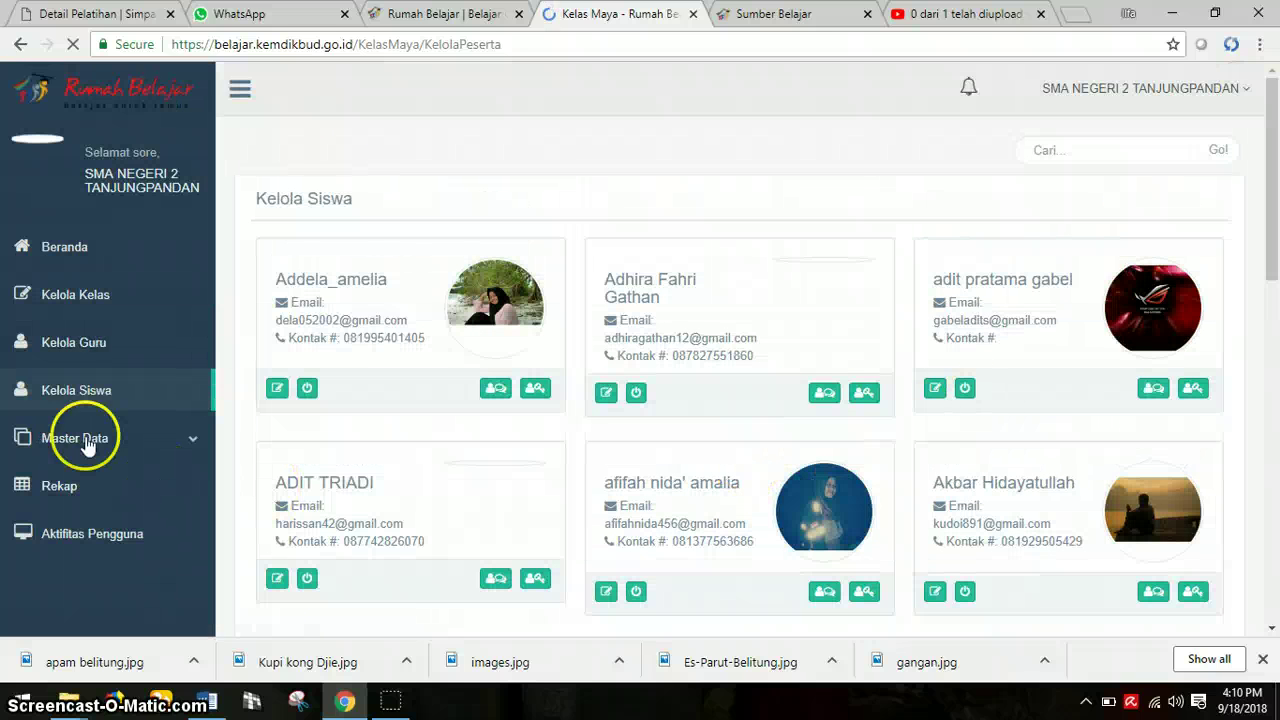
pyautogui.click(88, 300)
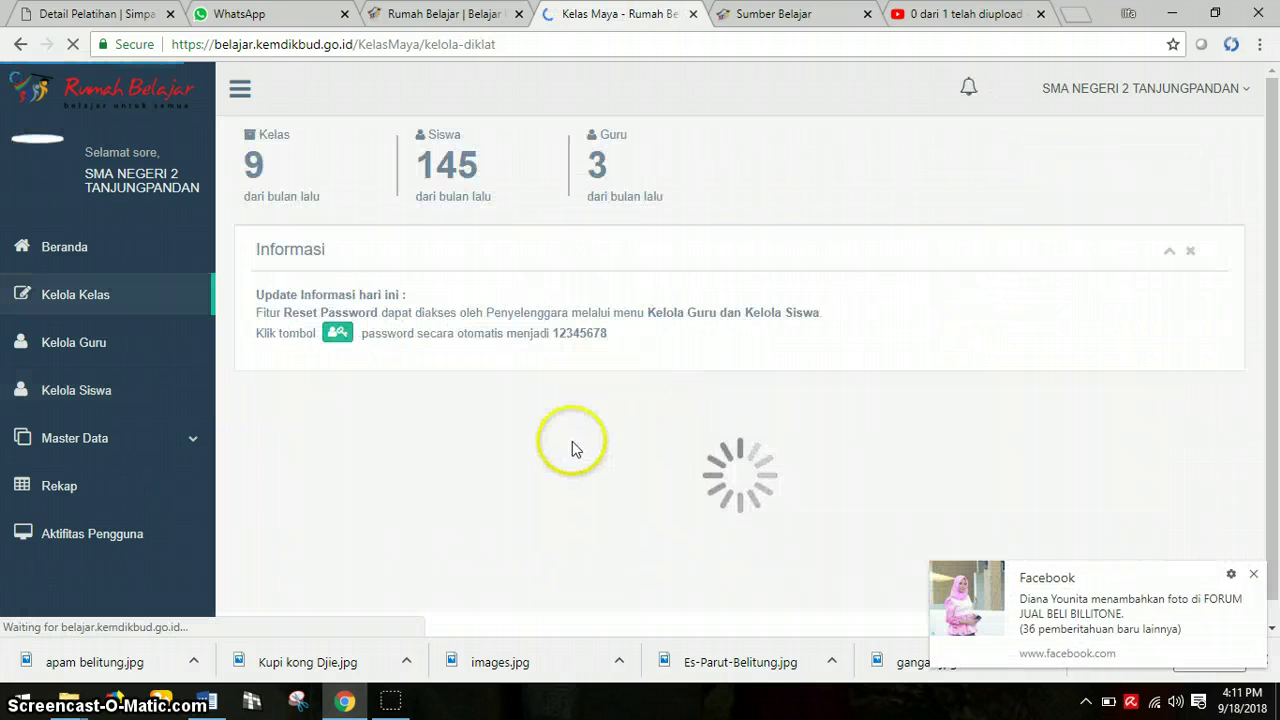
pyautogui.click(1252, 577)
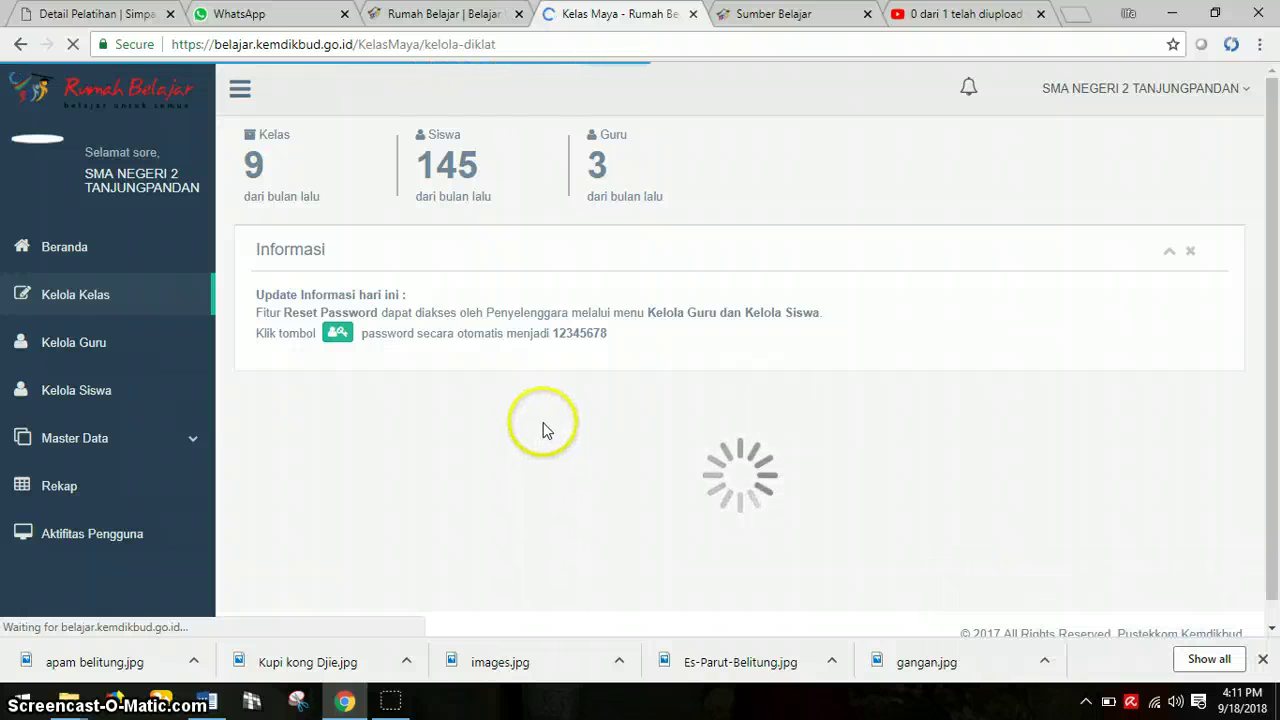
pyautogui.scroll(-1, 545, 425)
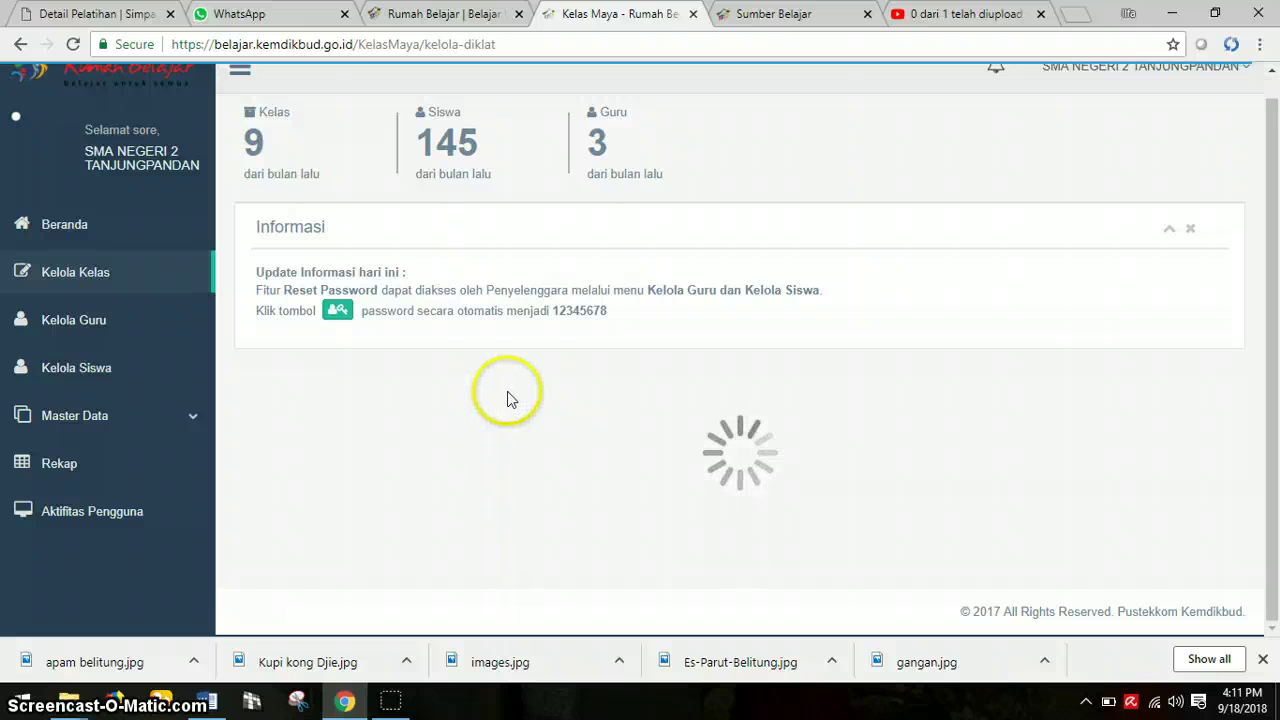
pyautogui.scroll(1, 517, 337)
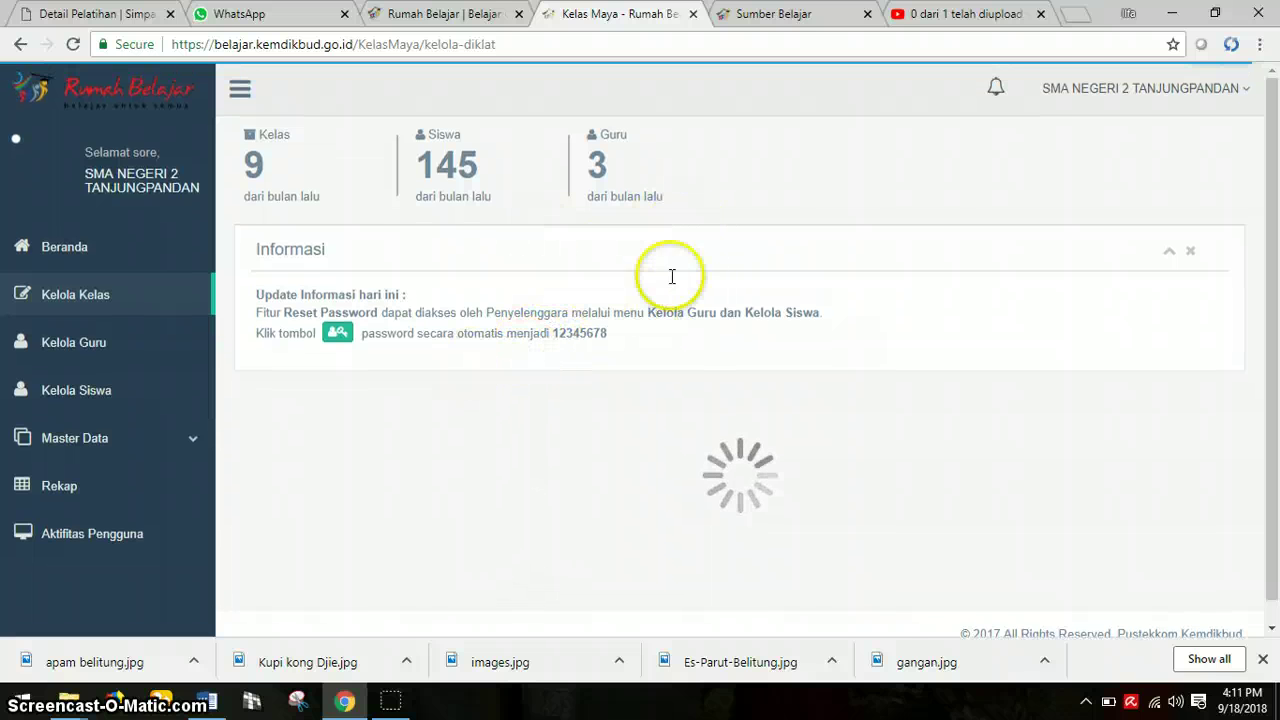
pyautogui.scroll(-1, 714, 395)
pyautogui.scroll(1, 716, 390)
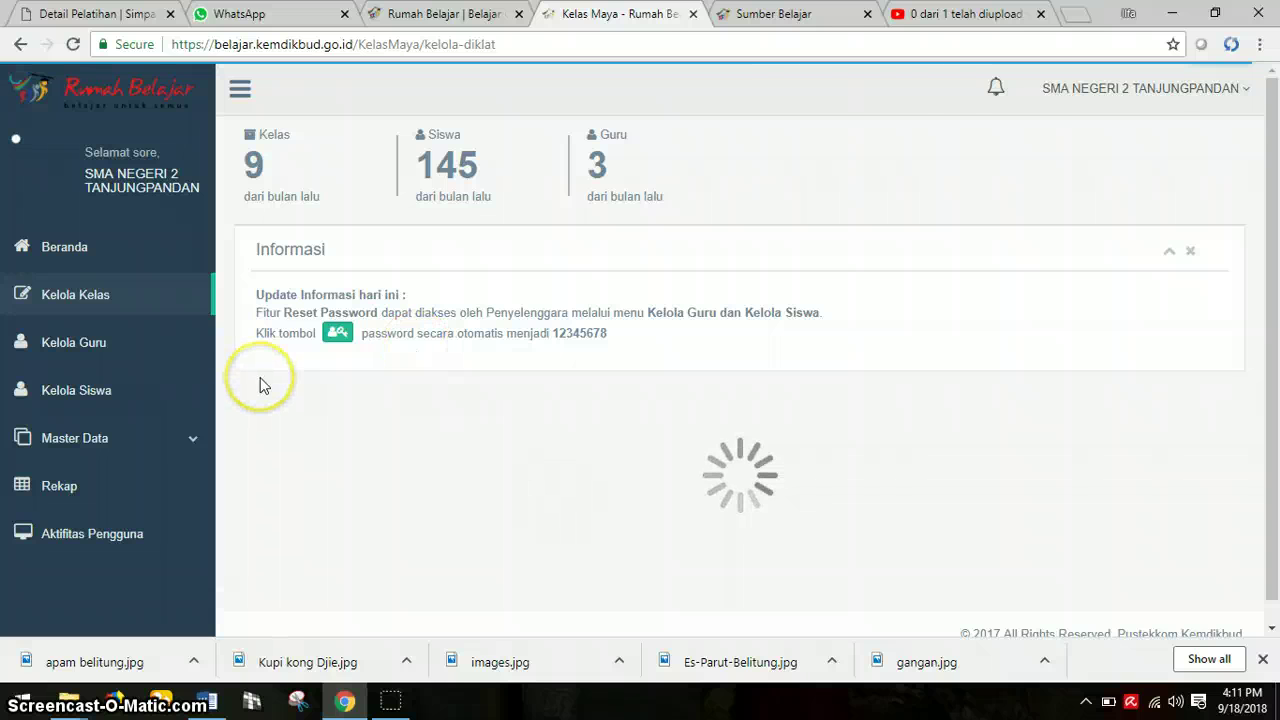
# Use the SMA NEGERI 2 TANJUNGPANDAN account menu and scroll the class list to KELAS XI MIPA 1.
pyautogui.click(1247, 100)
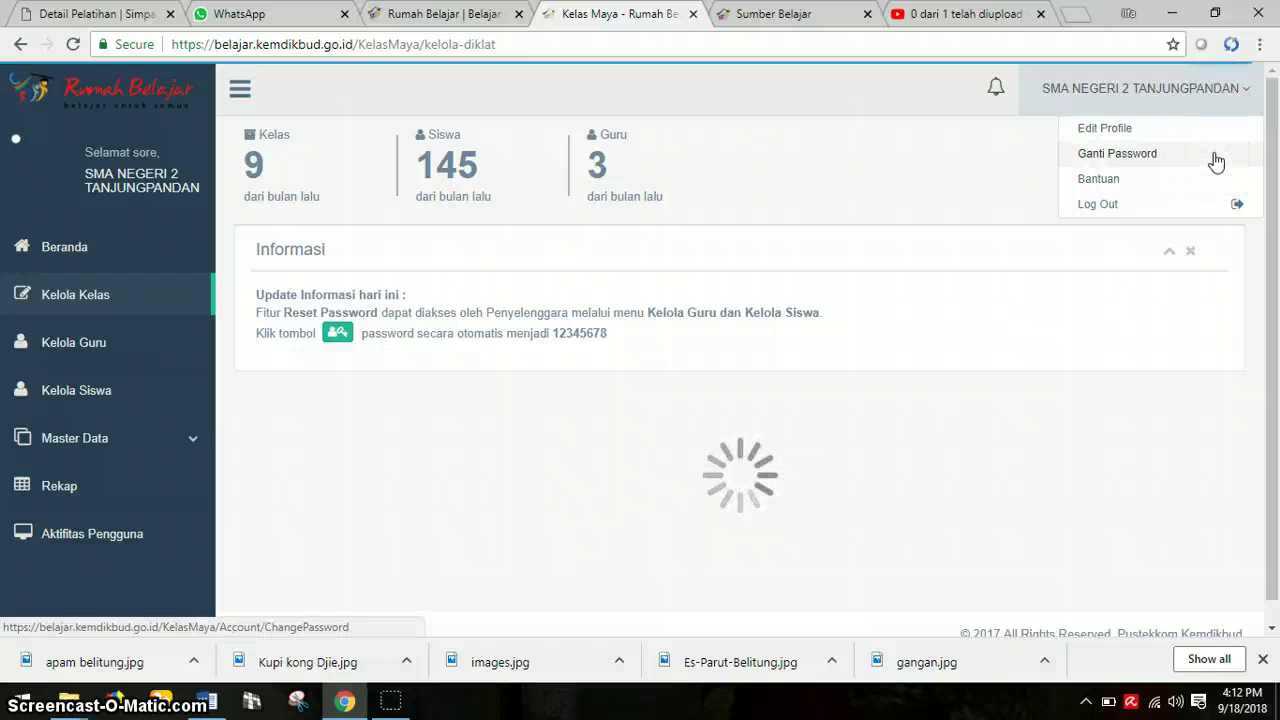
pyautogui.click(1159, 191)
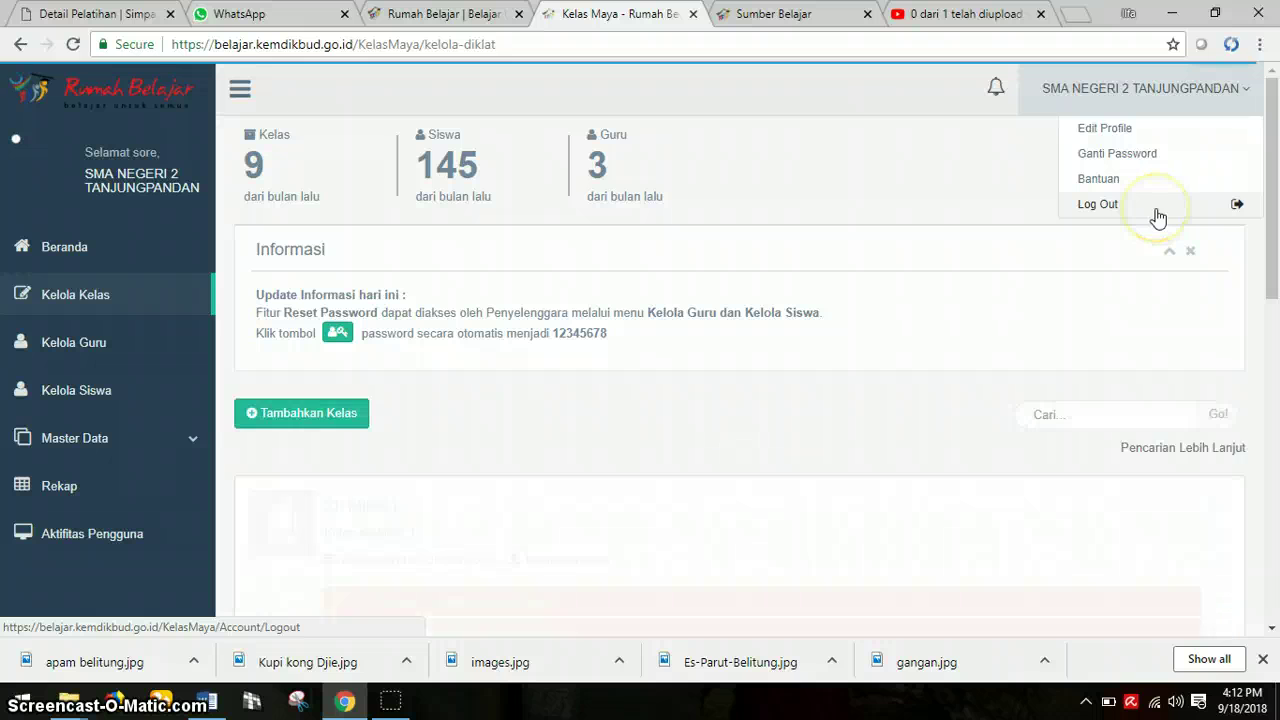
pyautogui.scroll(-2, 740, 400)
pyautogui.scroll(-2, 738, 400)
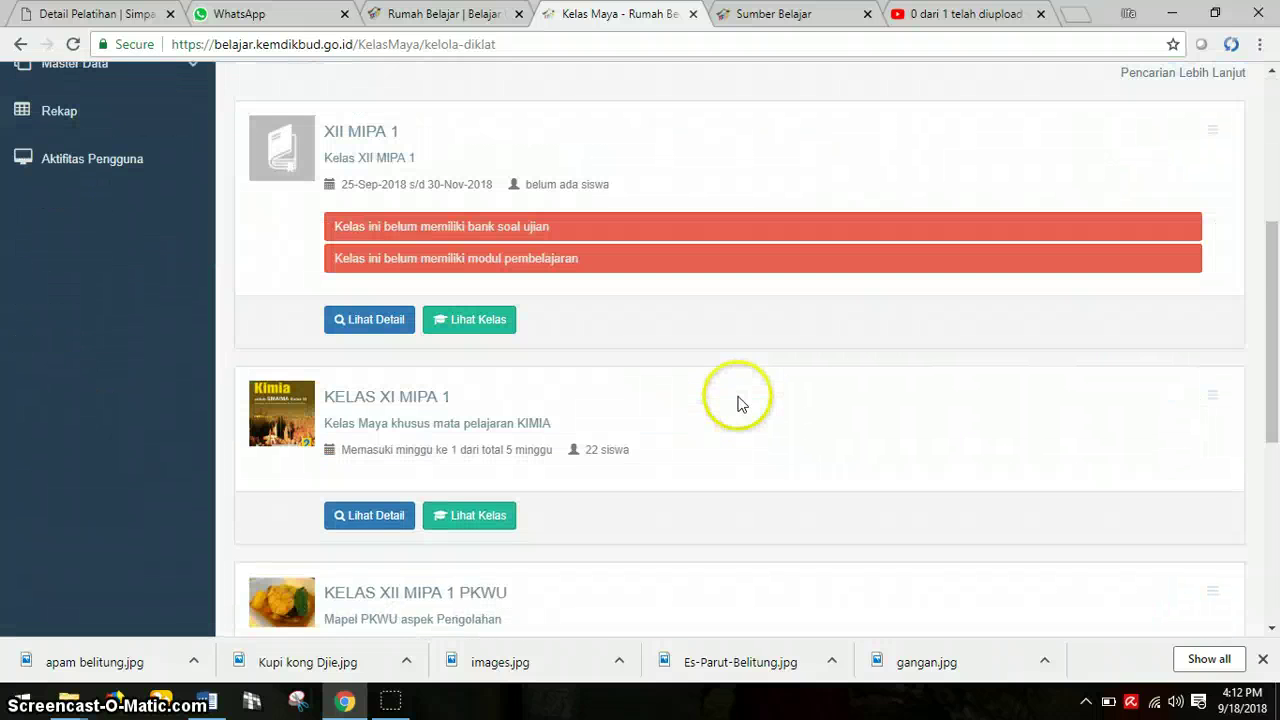
# Open KELAS XI MIPA 1 details and save its Umum settings with minimum passing score 75.
pyautogui.click(376, 520)
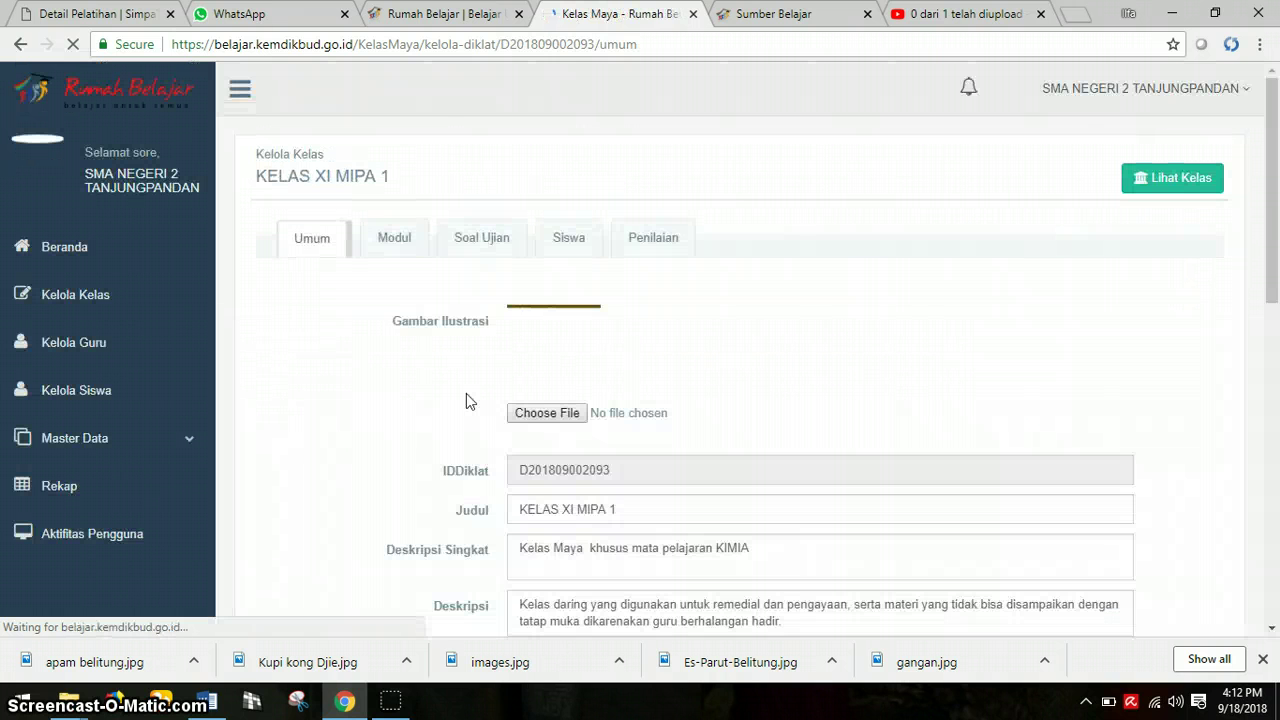
pyautogui.click(350, 290)
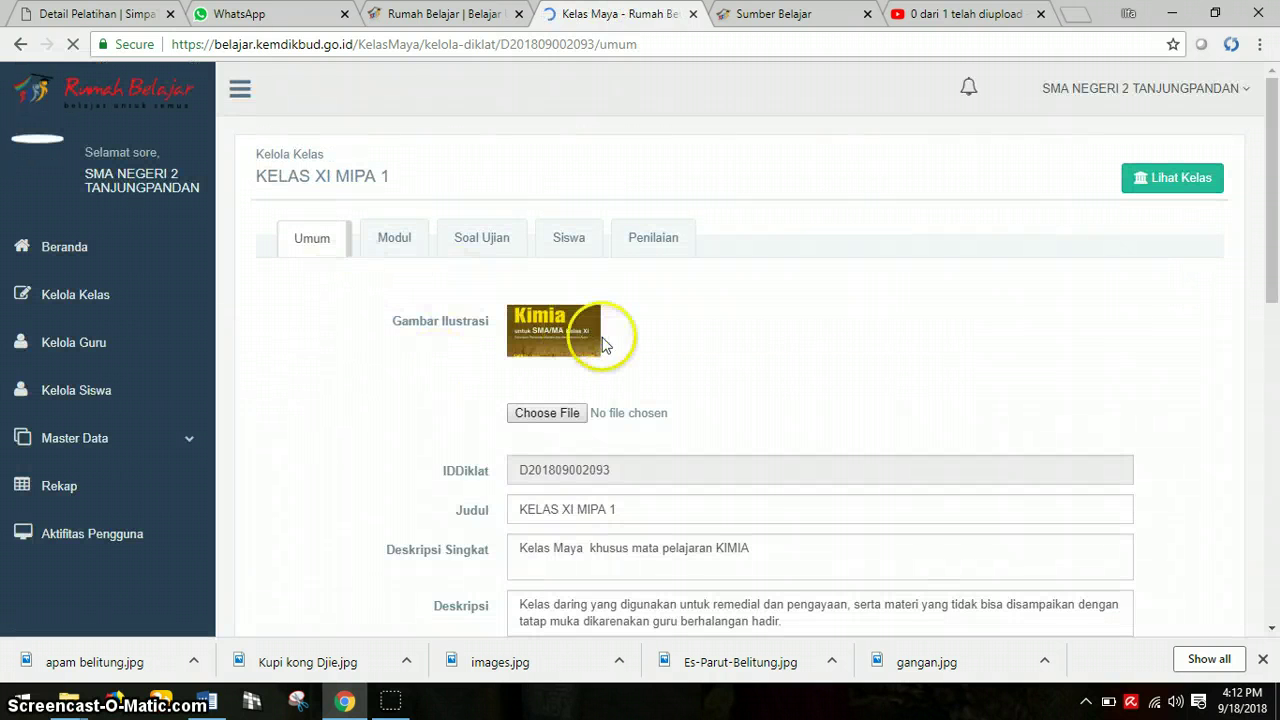
pyautogui.scroll(-2, 615, 352)
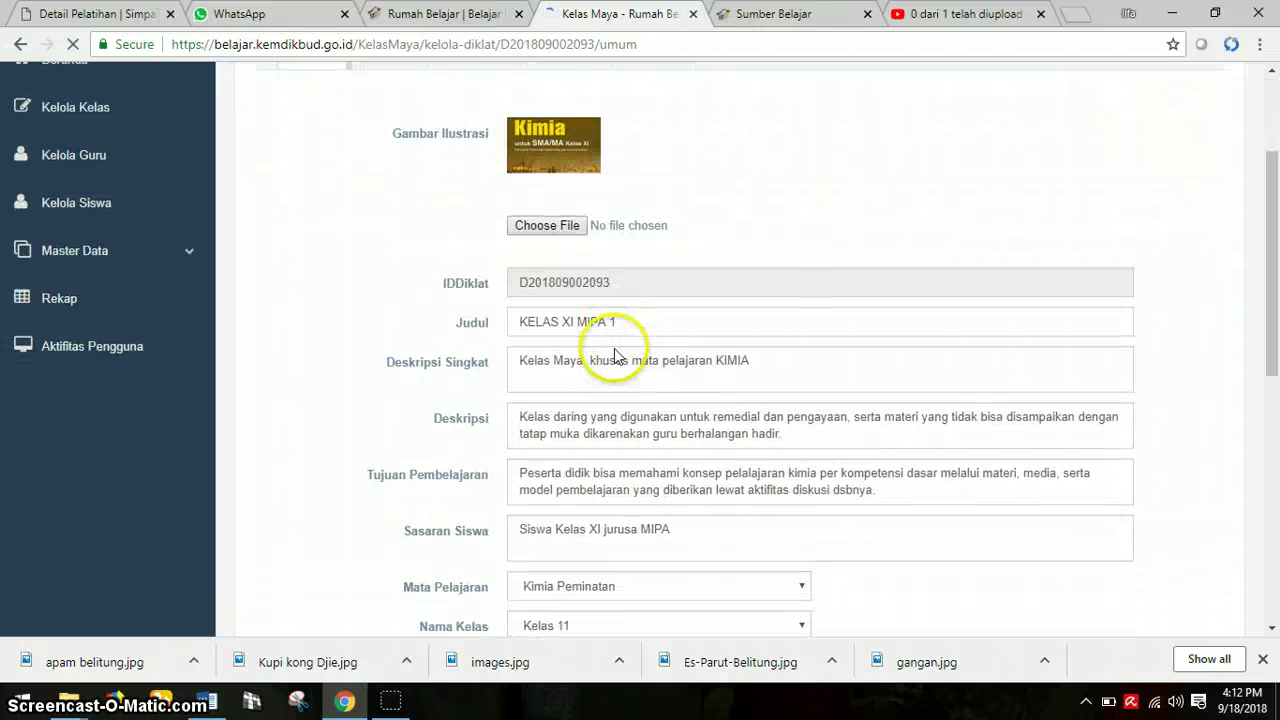
pyautogui.scroll(-1, 608, 338)
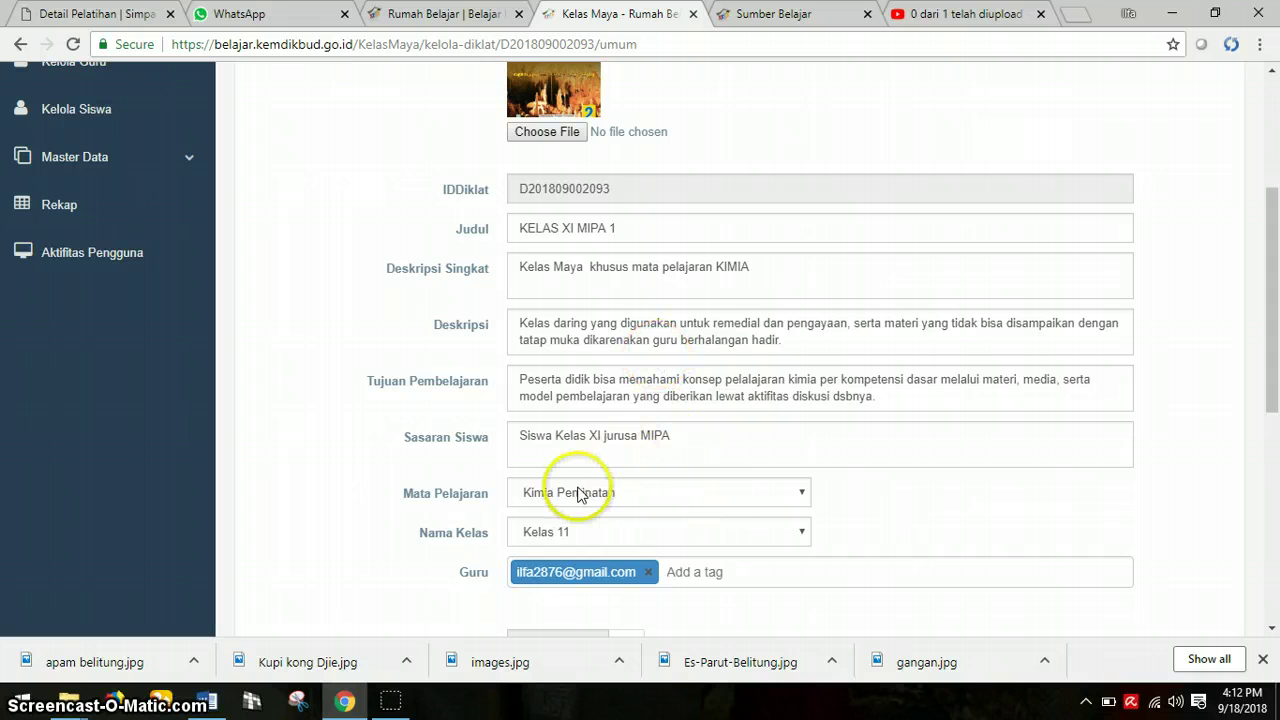
pyautogui.scroll(-1, 686, 514)
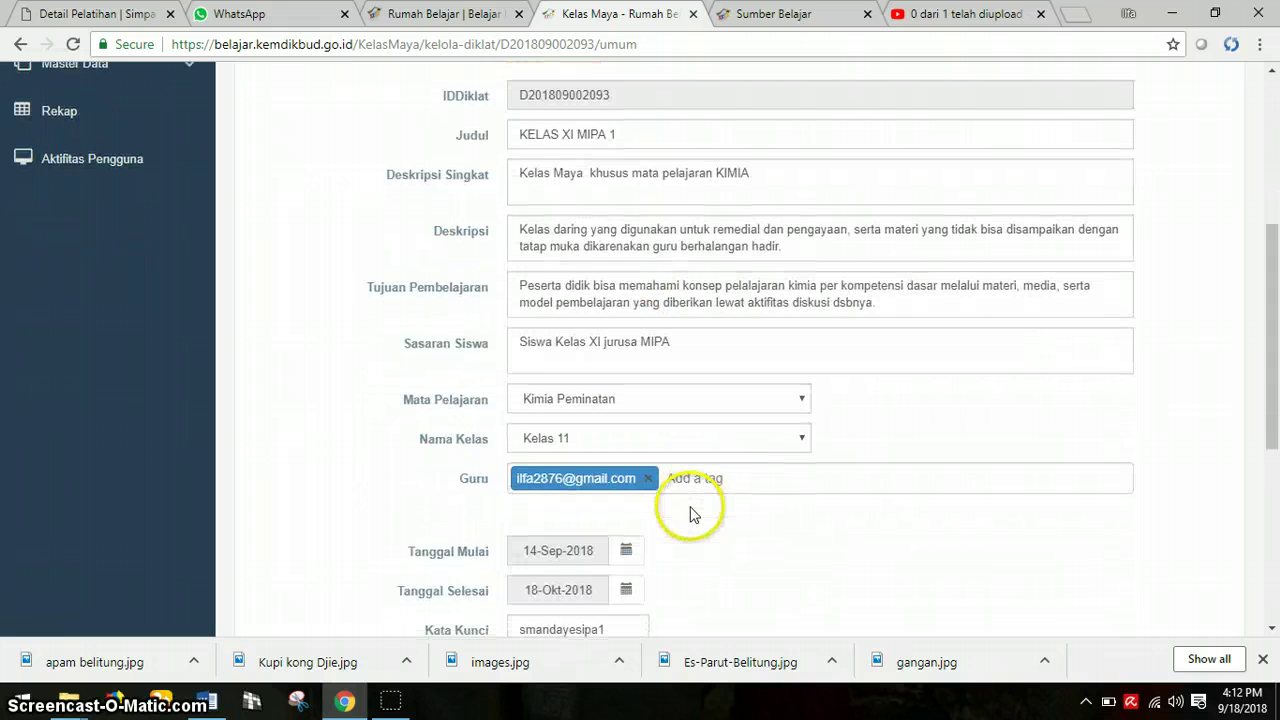
pyautogui.scroll(-2, 686, 514)
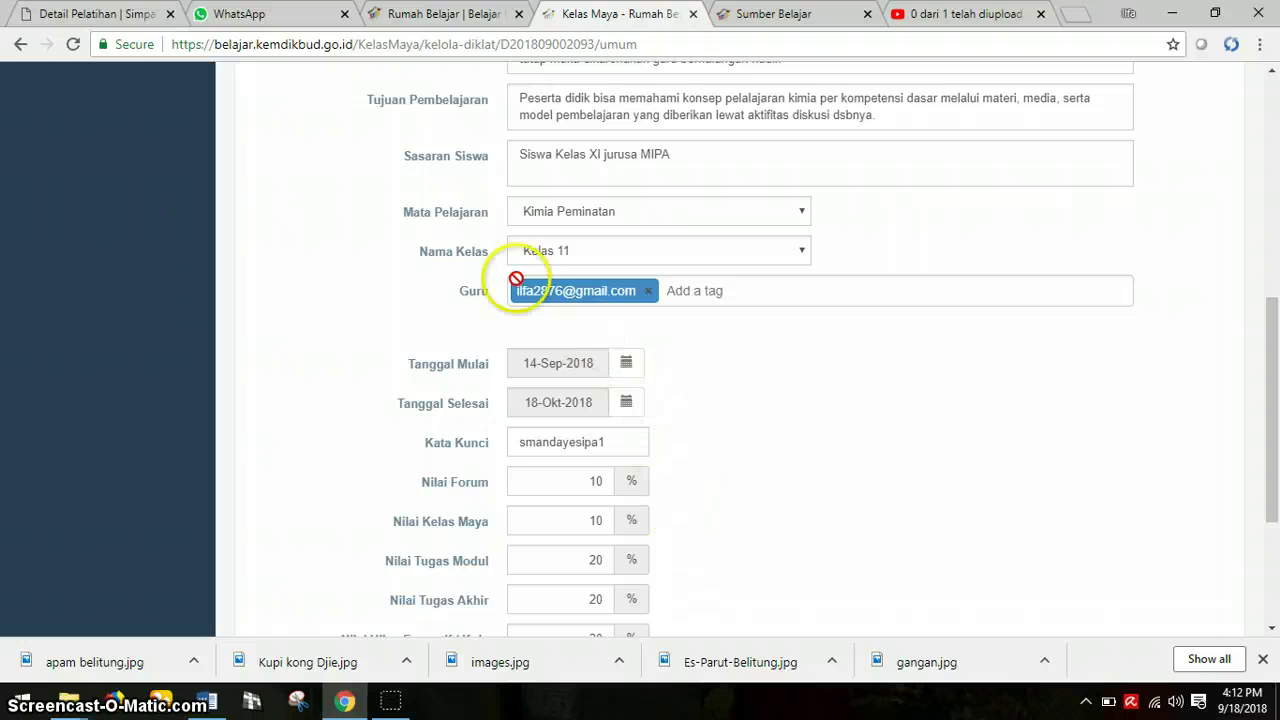
pyautogui.scroll(-1, 663, 480)
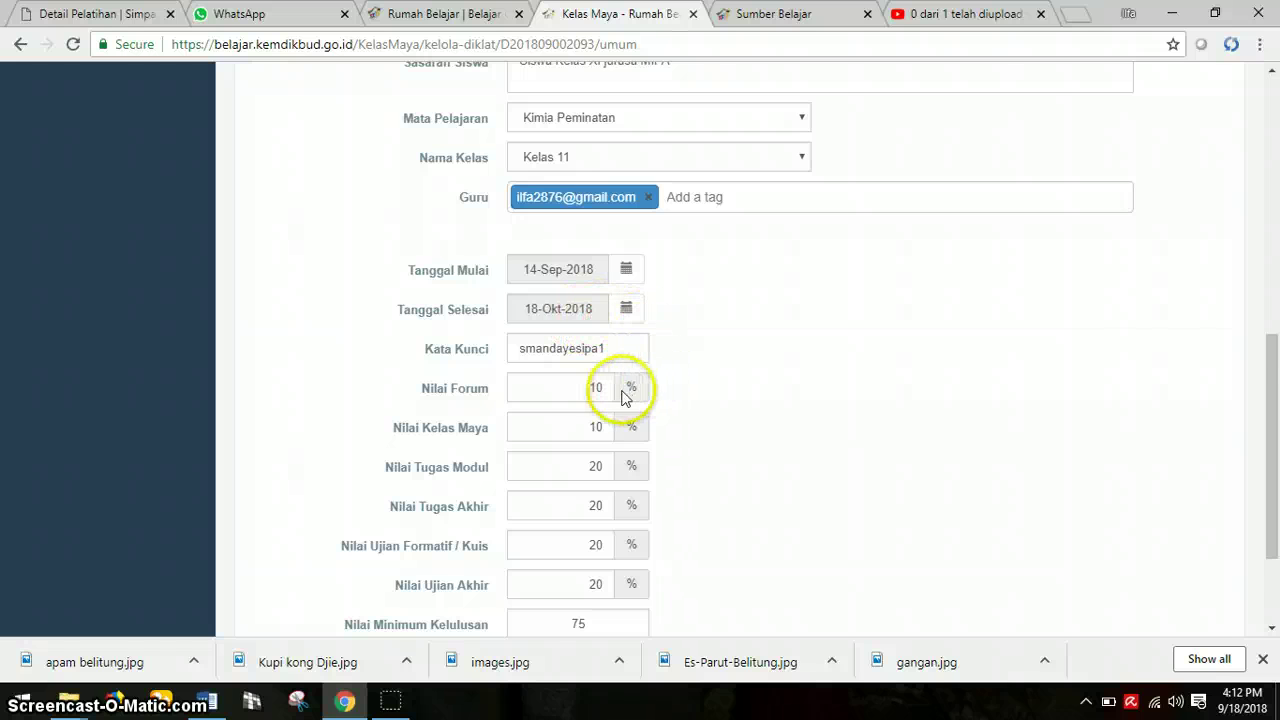
pyautogui.scroll(-1, 620, 400)
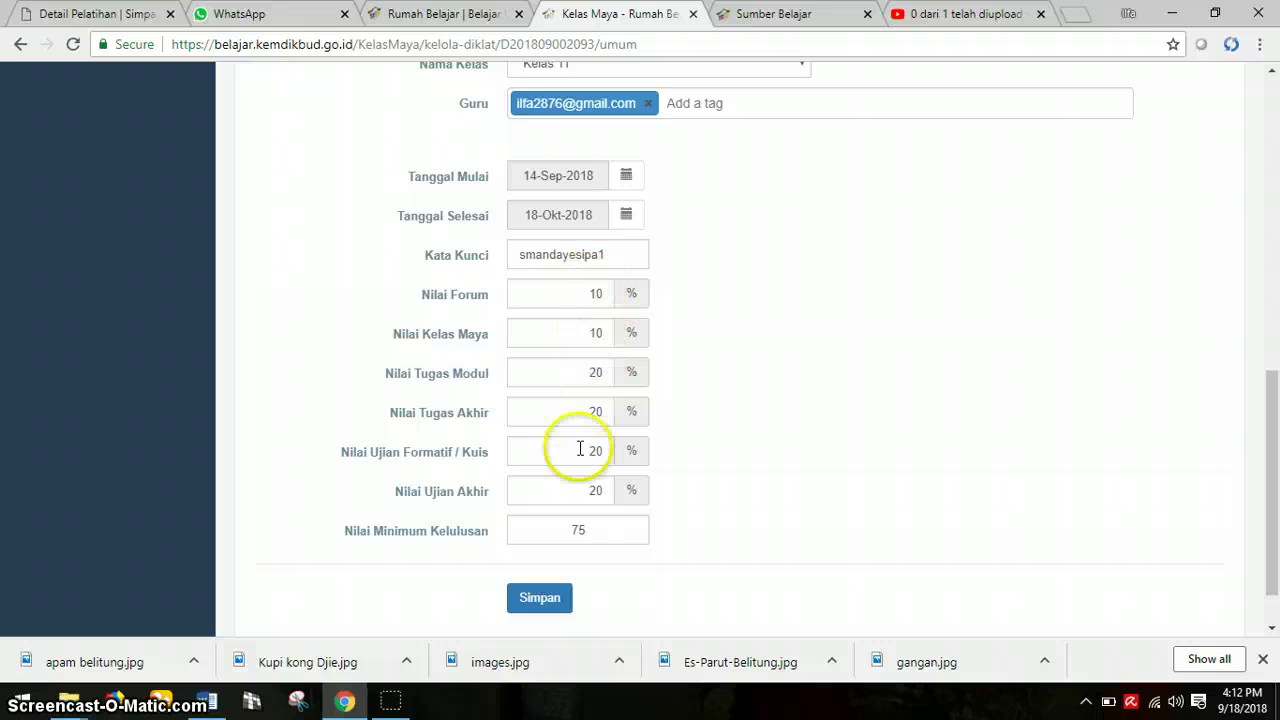
pyautogui.click(540, 598)
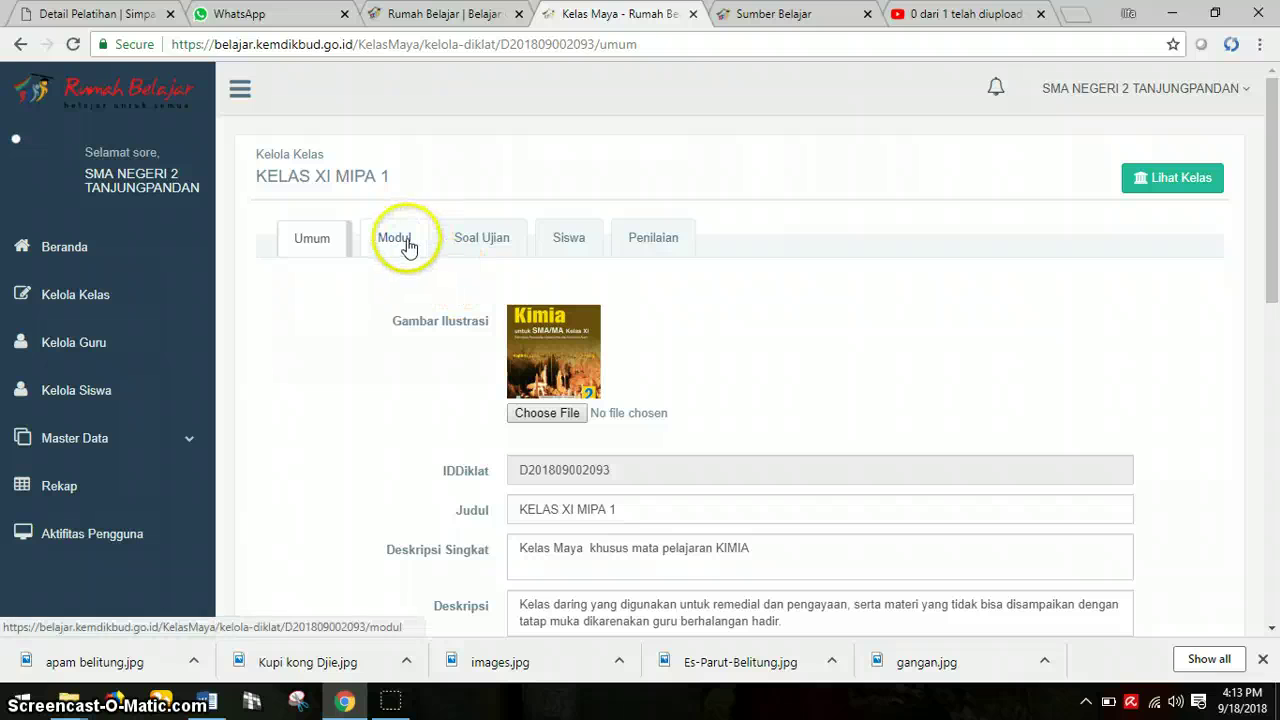
# Open the KELAS XI MIPA 1 Modul section and the class page, dismissing the Facebook notification.
pyautogui.click(408, 244)
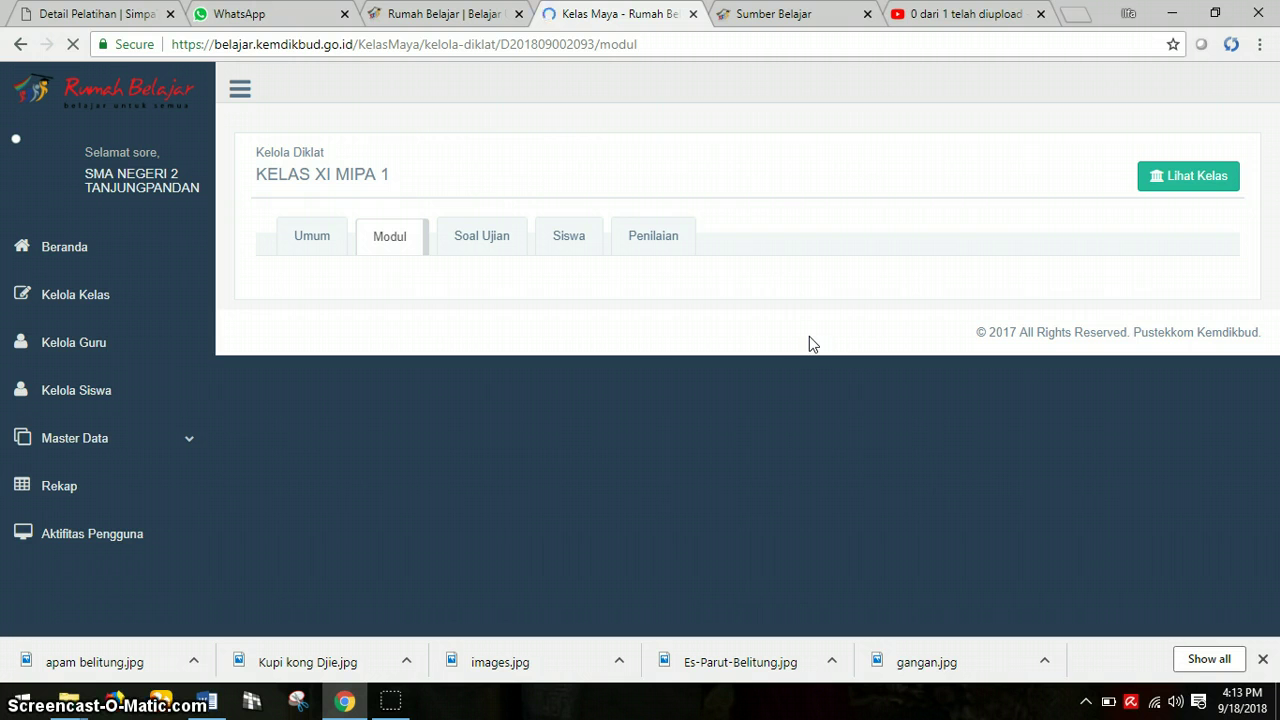
pyautogui.click(813, 348)
pyautogui.click(1207, 172)
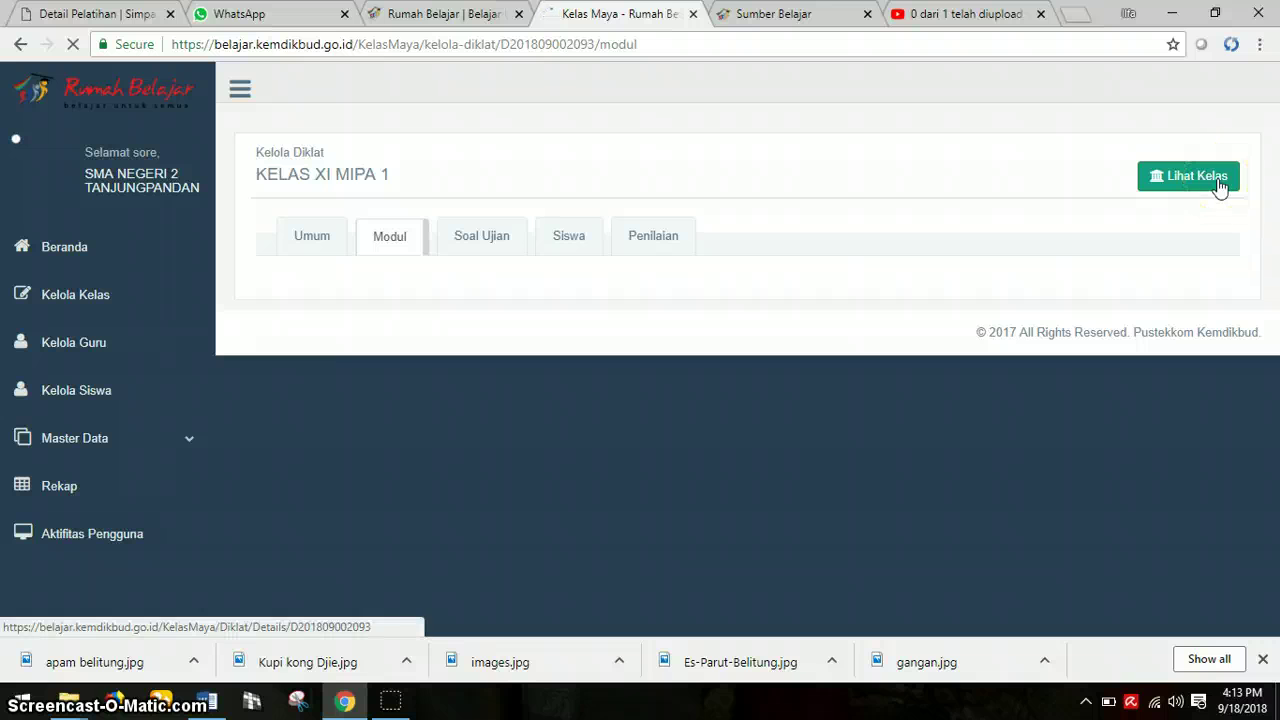
pyautogui.click(960, 251)
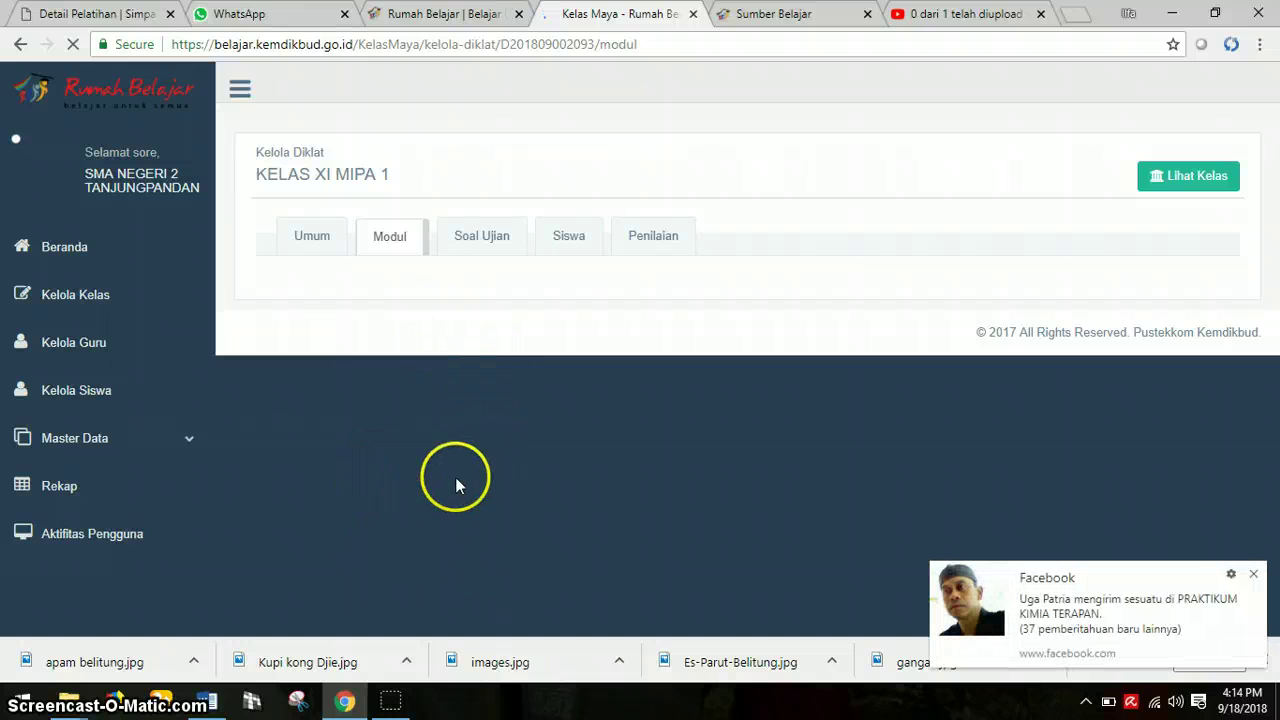
pyautogui.click(1253, 573)
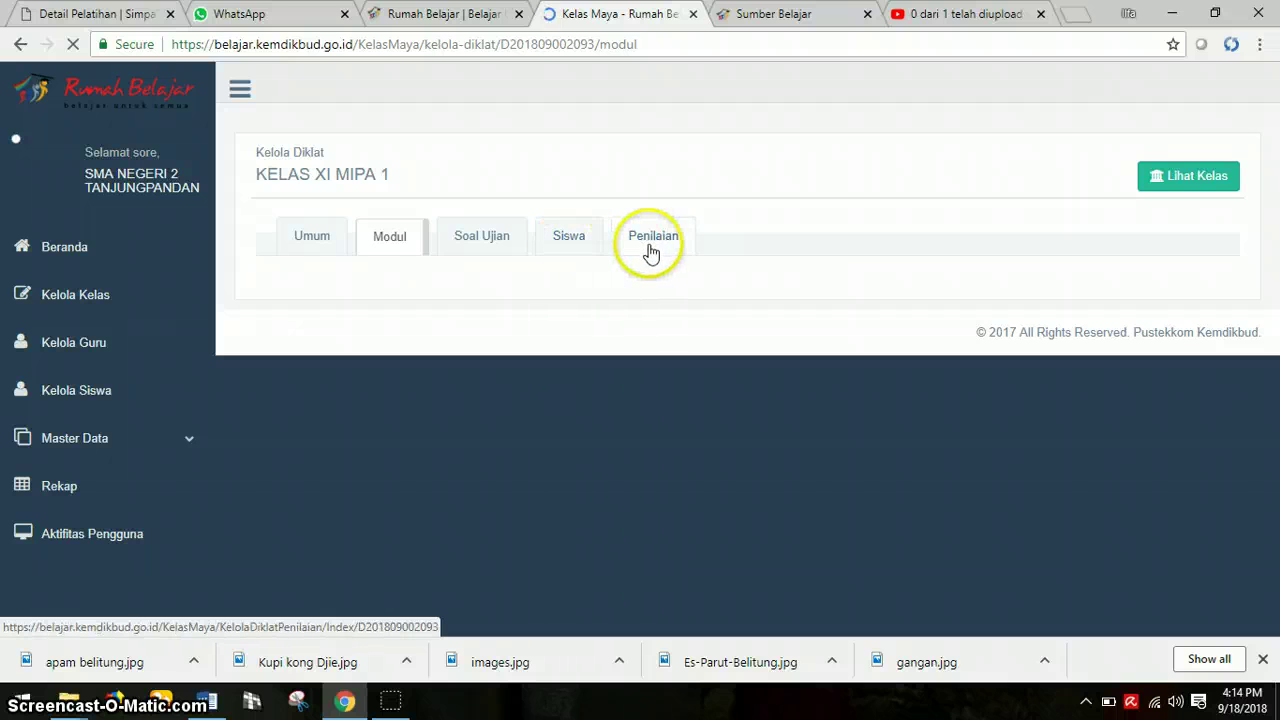
# Switch between the Modul, student list and Soal Ujian sections of KELAS XI MIPA 1, ending on Modul.
pyautogui.click(390, 252)
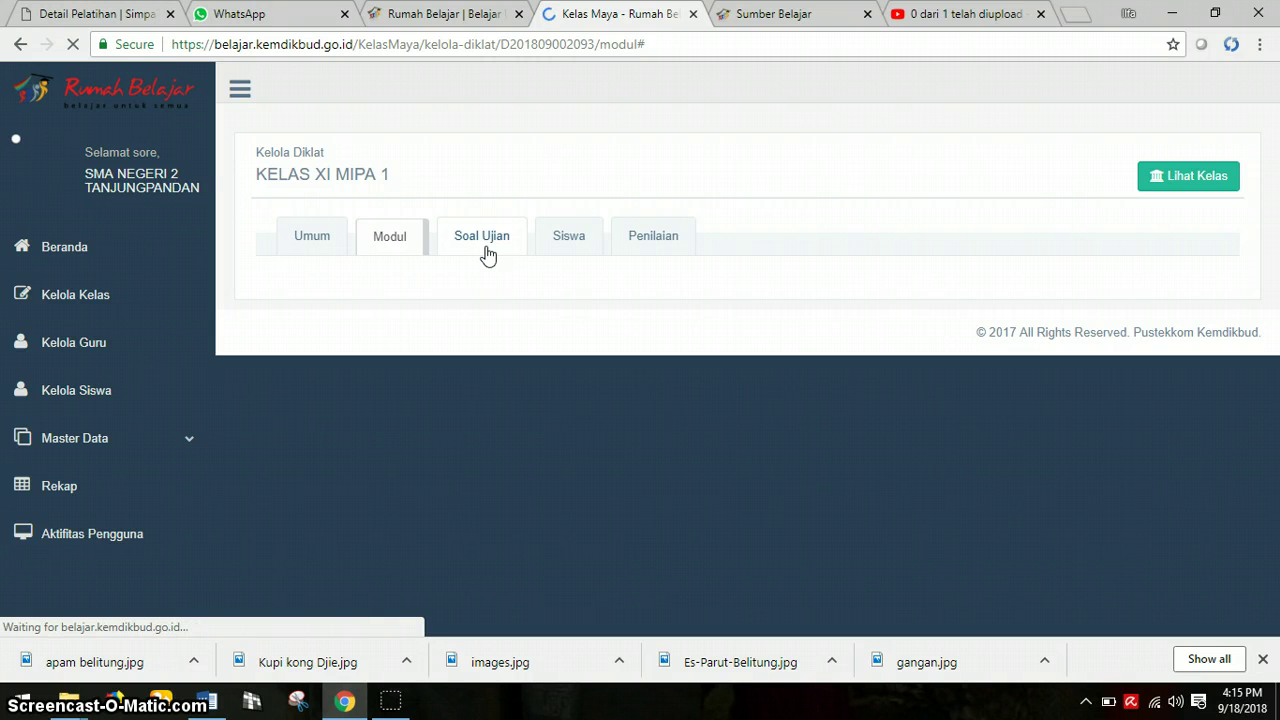
pyautogui.click(490, 250)
pyautogui.click(567, 243)
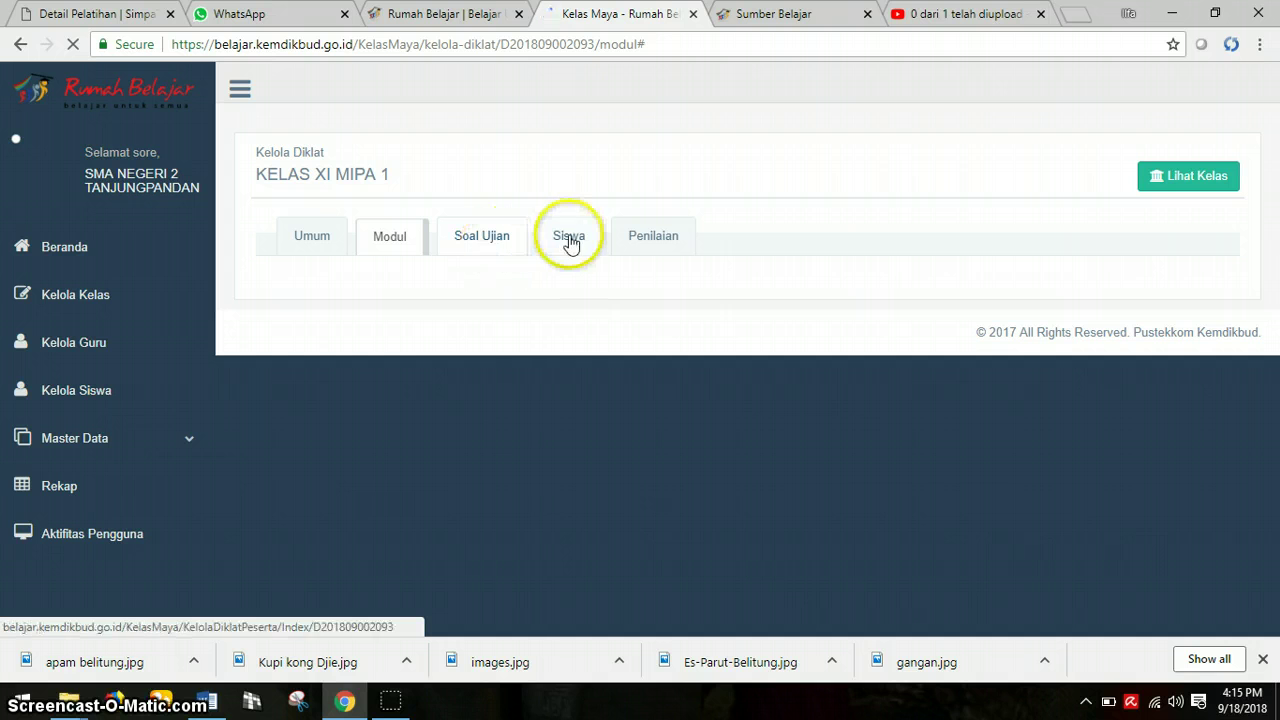
pyautogui.click(503, 246)
pyautogui.click(492, 247)
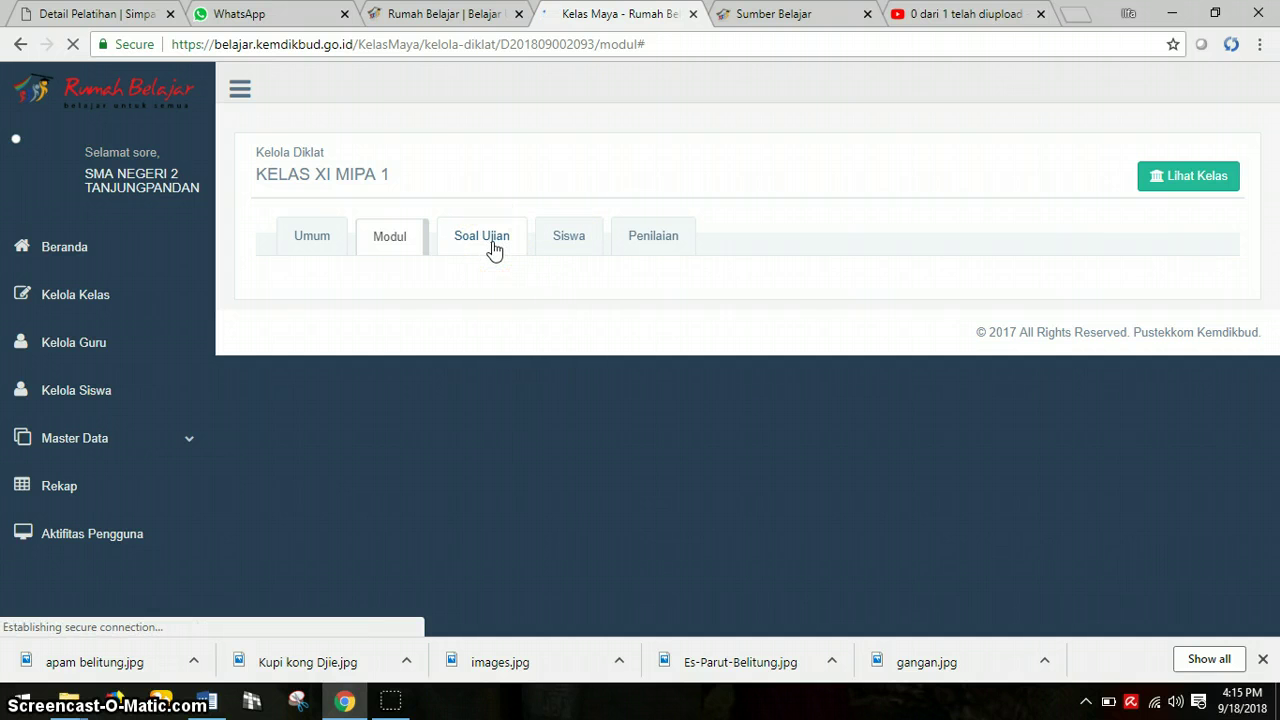
pyautogui.click(490, 238)
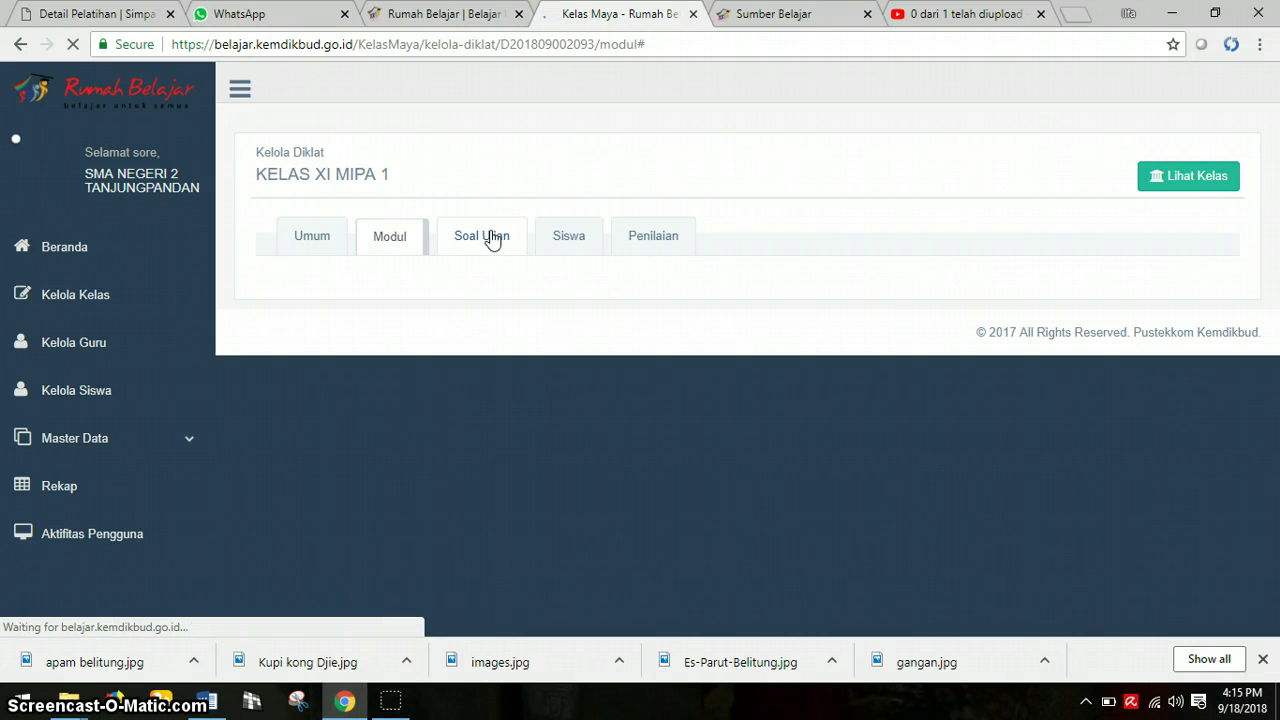
pyautogui.click(491, 252)
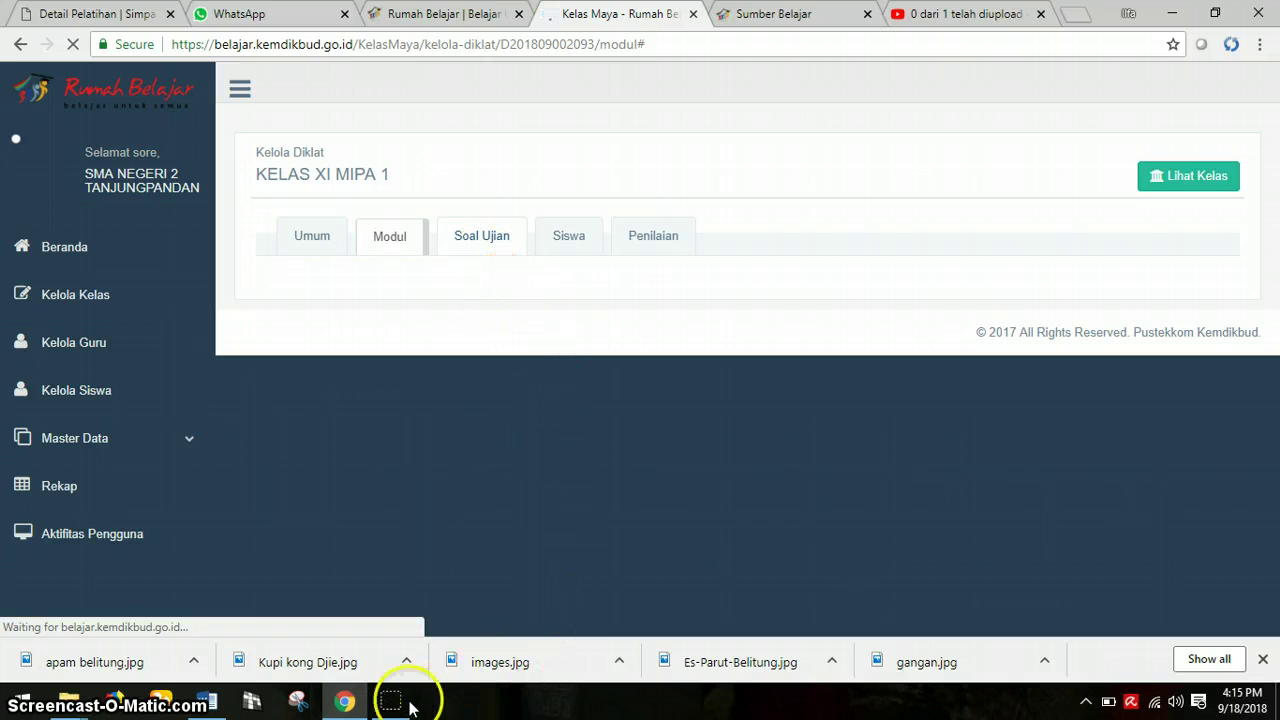
pyautogui.moveTo(388, 705)
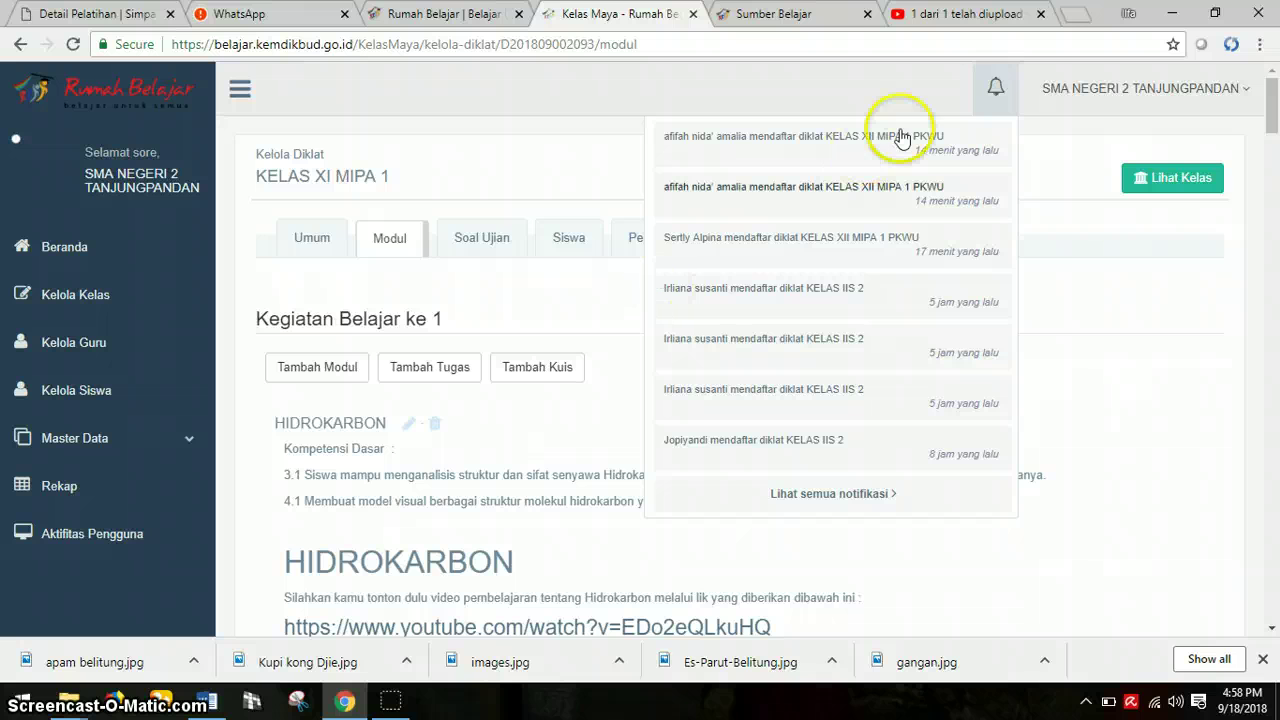
# Close the notifications list and review the top of the HIDROKARBON module with its video link.
pyautogui.click(990, 90)
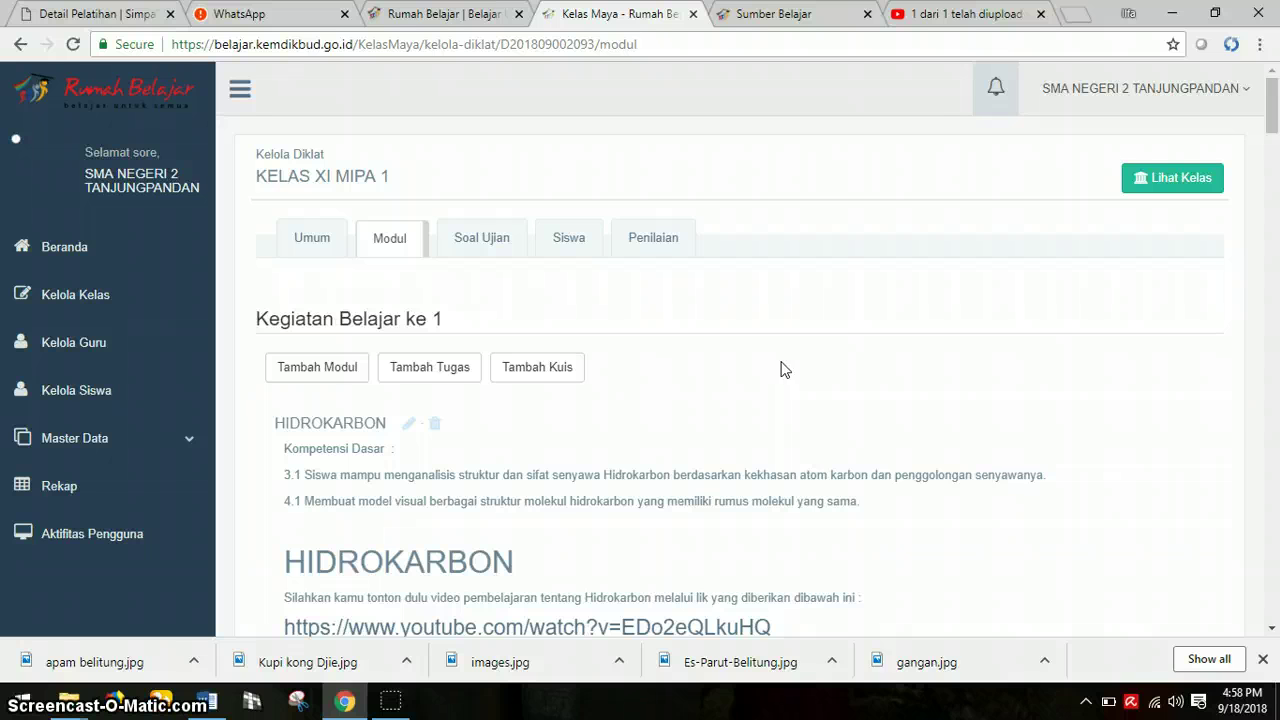
pyautogui.scroll(-1, 782, 367)
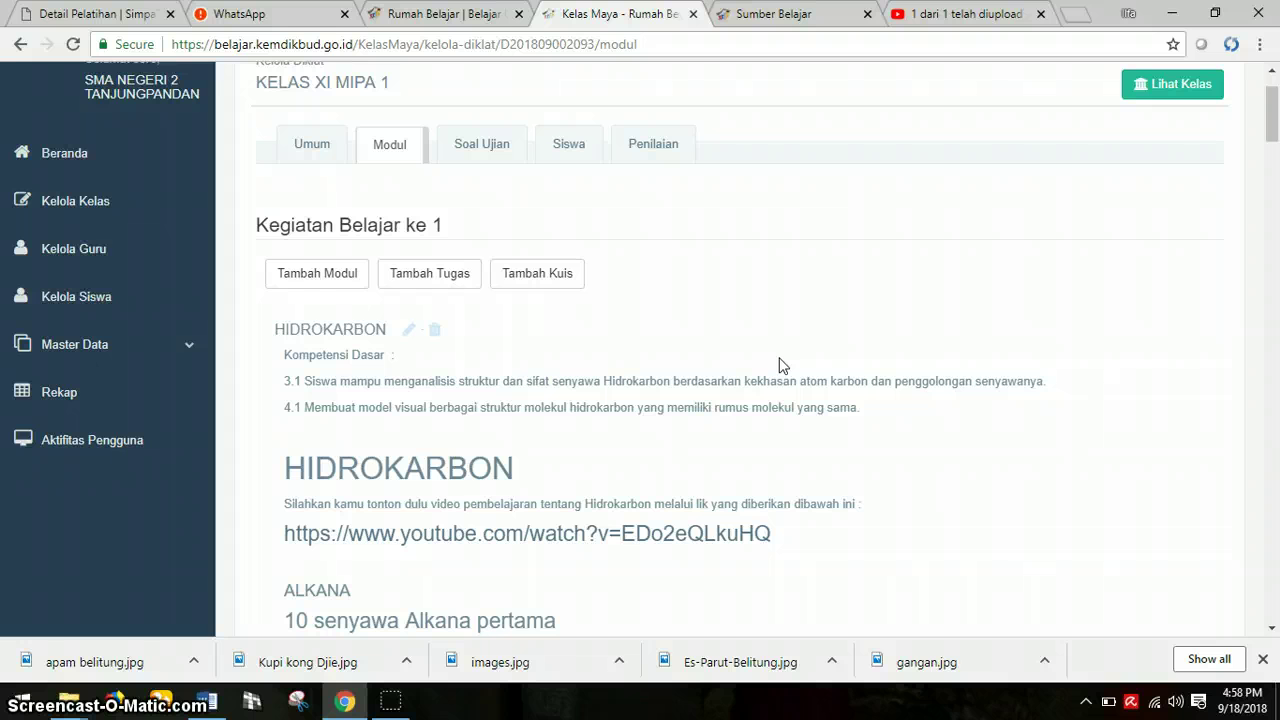
pyautogui.scroll(1, 782, 366)
pyautogui.click(794, 343)
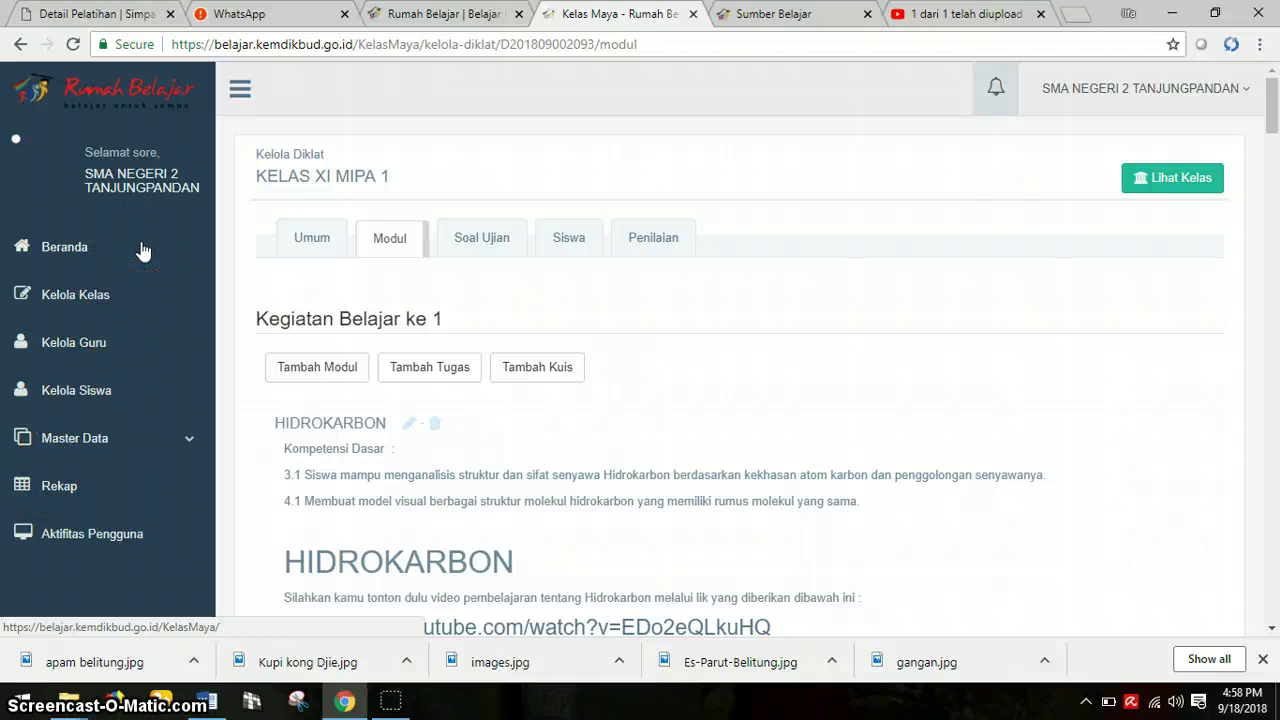
pyautogui.click(103, 262)
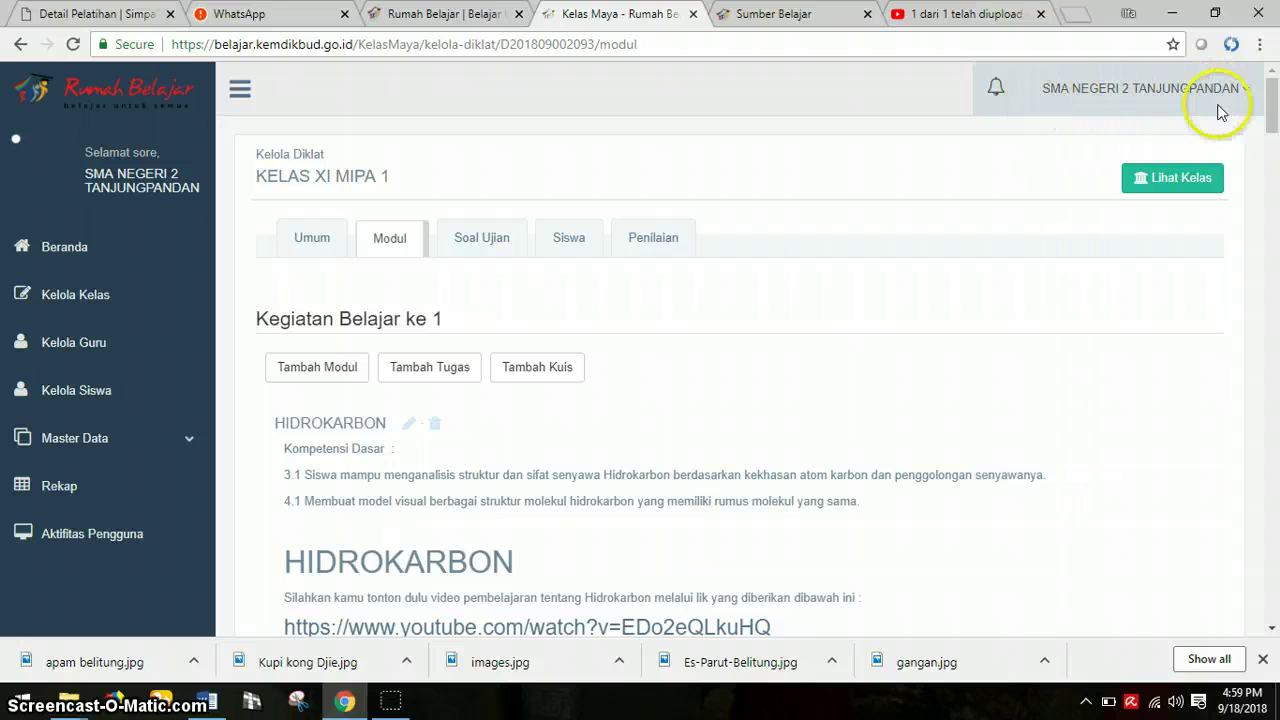
# Scroll through the module's tables of the first 10 alkanes, alkenes and alkynes.
pyautogui.scroll(-1, 535, 524)
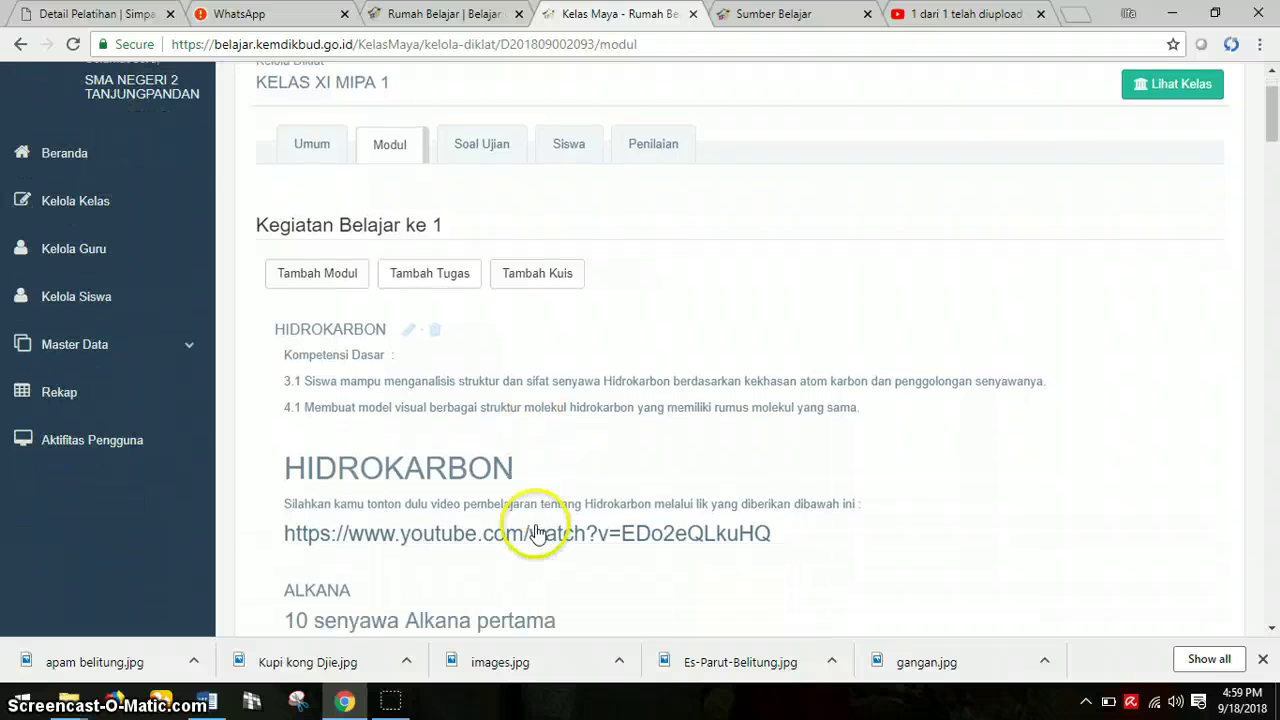
pyautogui.scroll(-1, 537, 525)
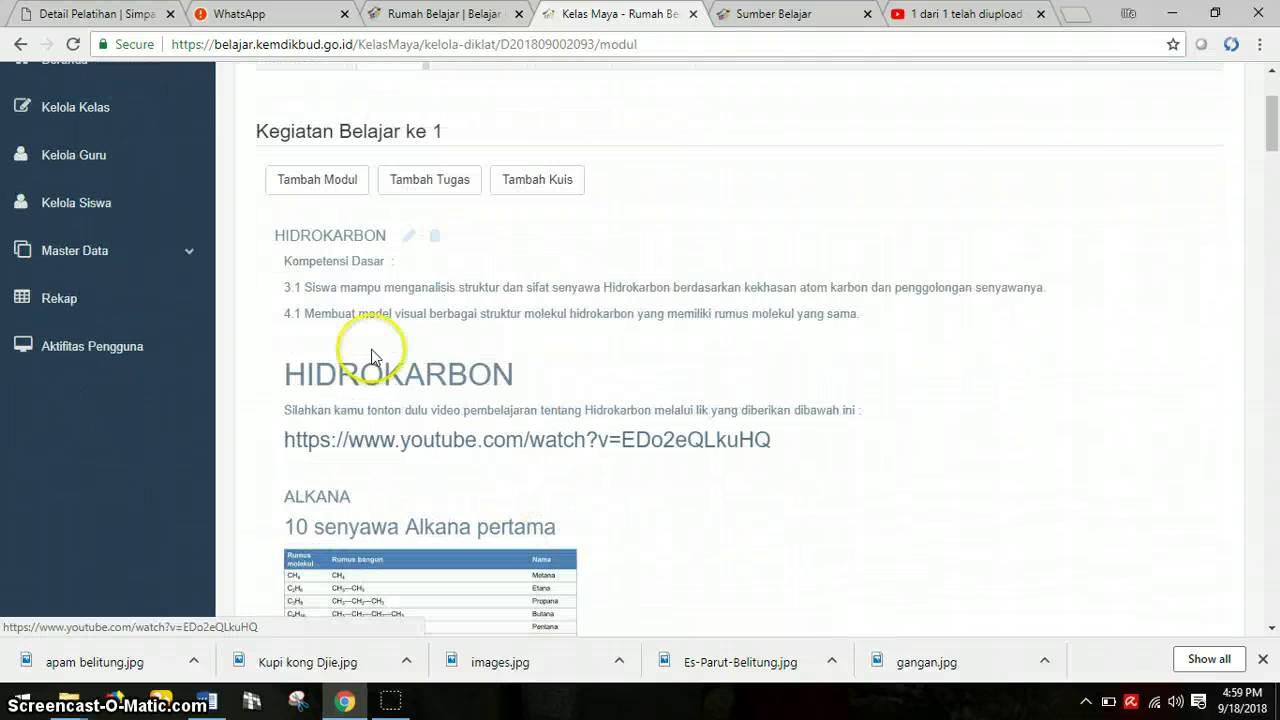
pyautogui.click(357, 208)
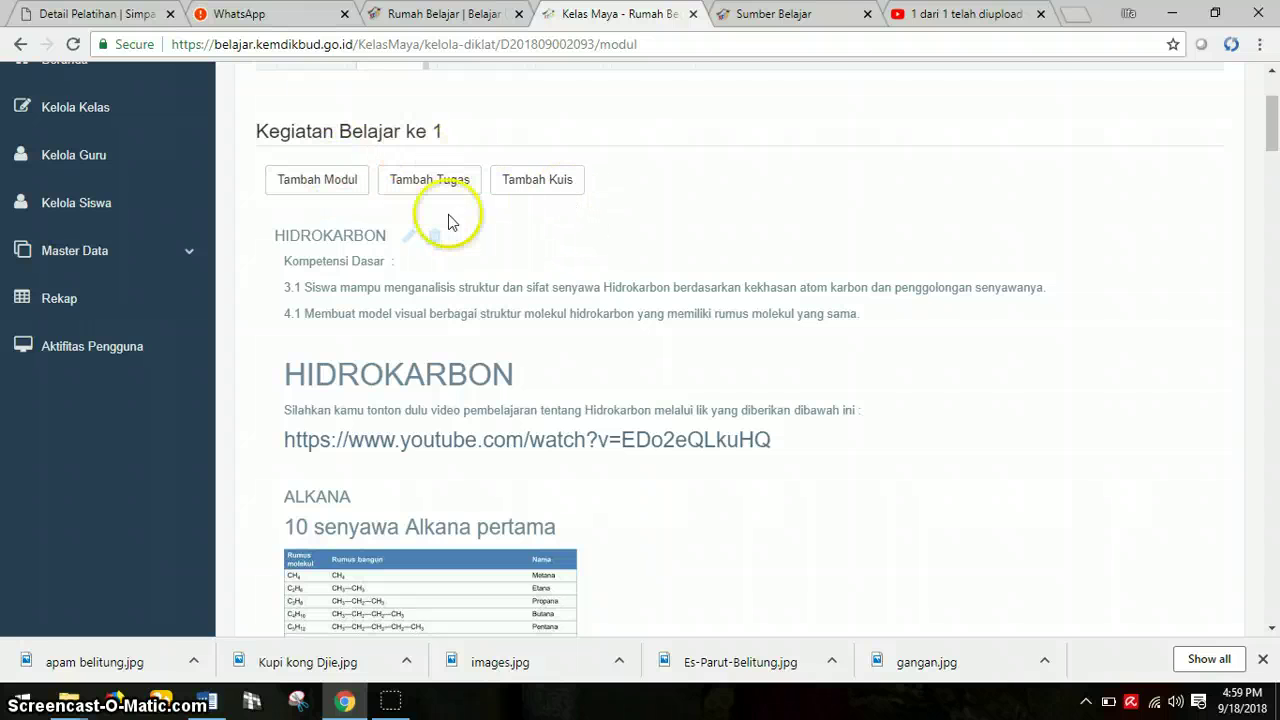
pyautogui.scroll(-3, 466, 447)
pyautogui.scroll(-4, 466, 445)
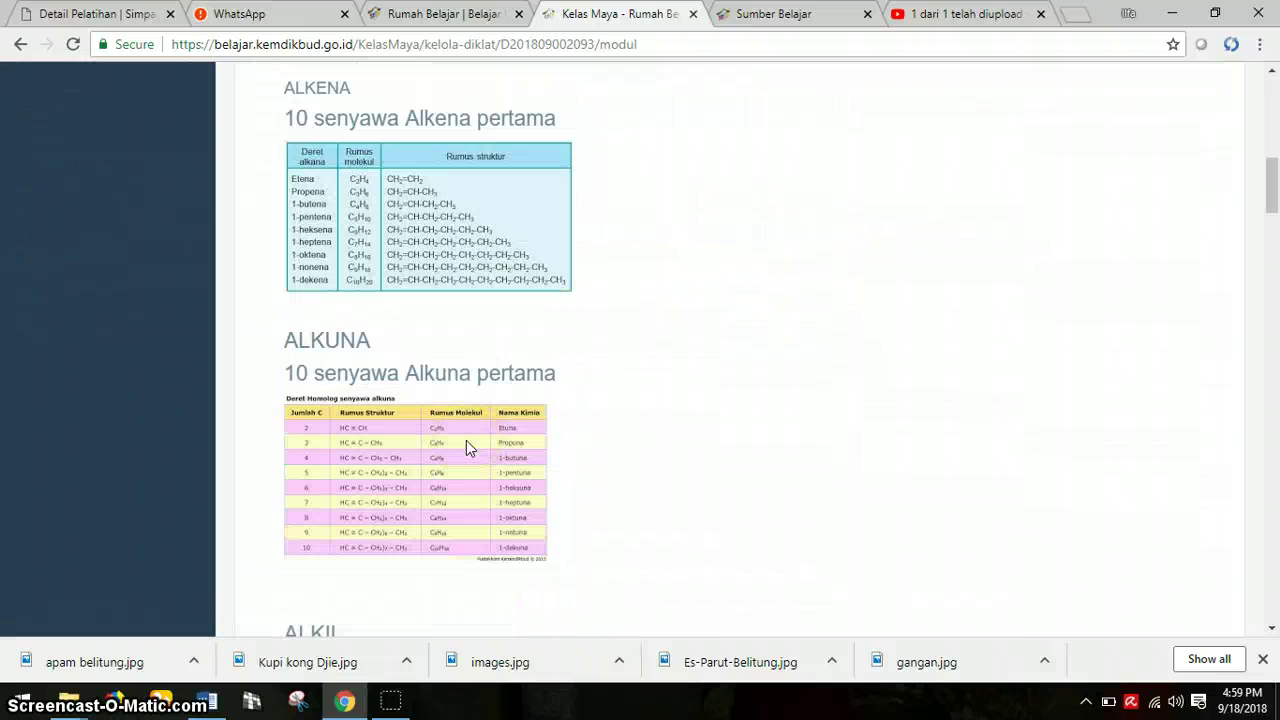
pyautogui.scroll(5, 466, 440)
pyautogui.scroll(4, 466, 440)
pyautogui.scroll(-2, 466, 443)
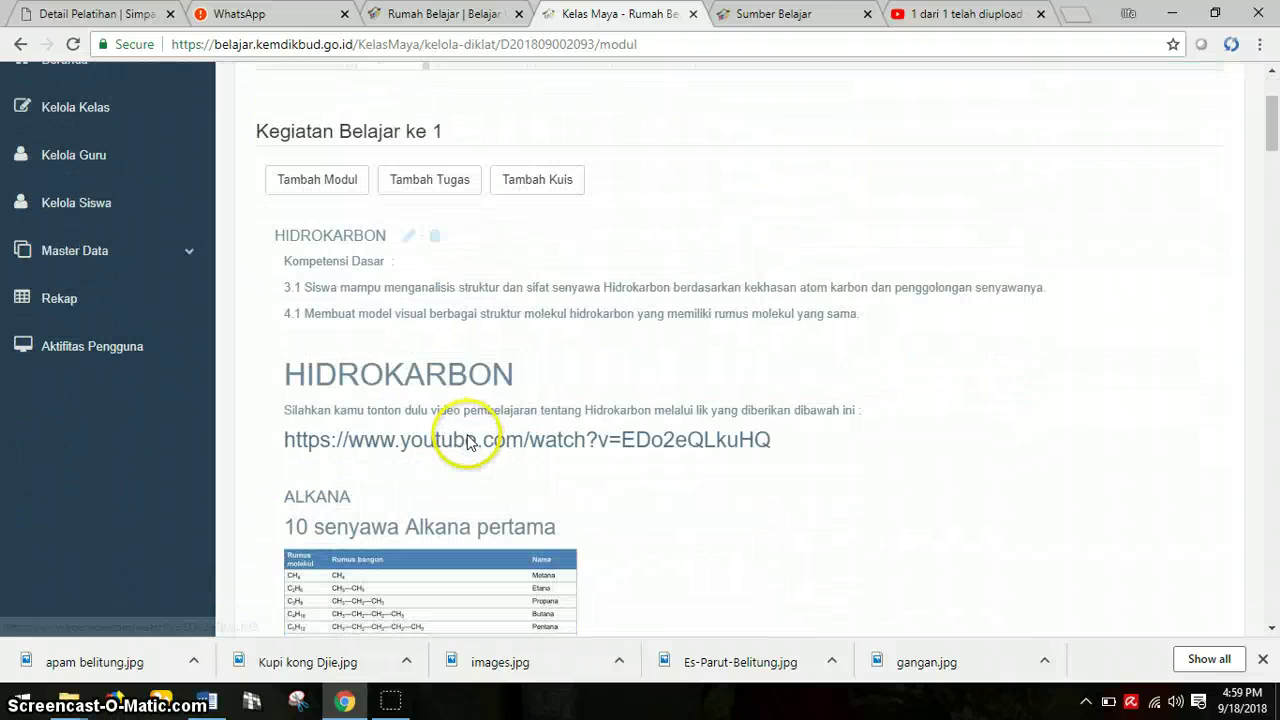
# Edit the HIDROKARBON module and make its description heading an H1, left-aligned.
pyautogui.click(408, 240)
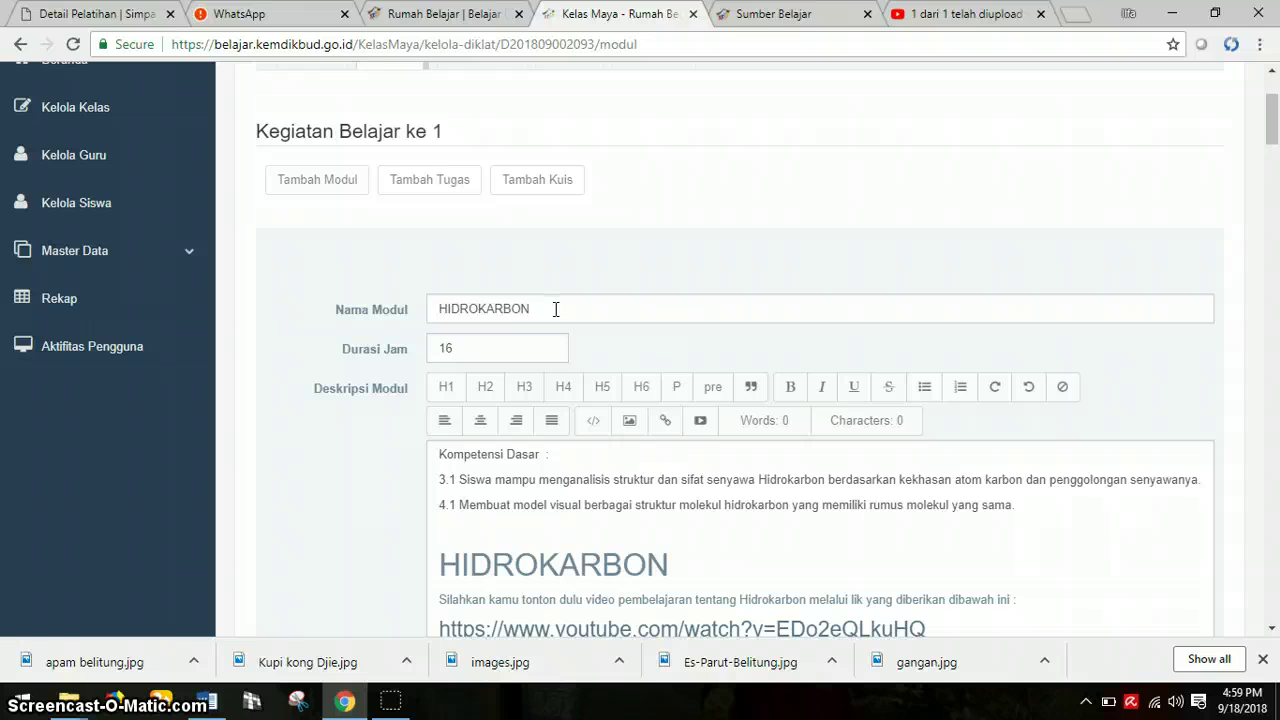
pyautogui.scroll(-2, 556, 309)
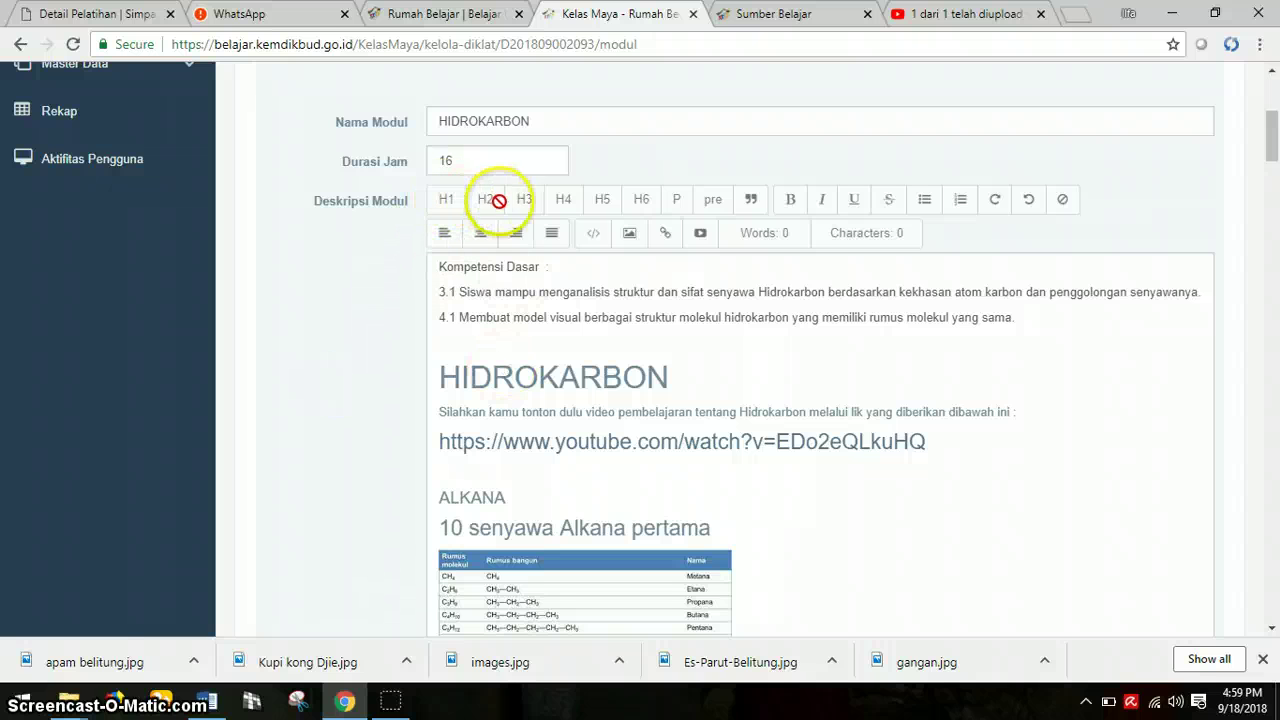
pyautogui.click(443, 379)
pyautogui.doubleClick(541, 376)
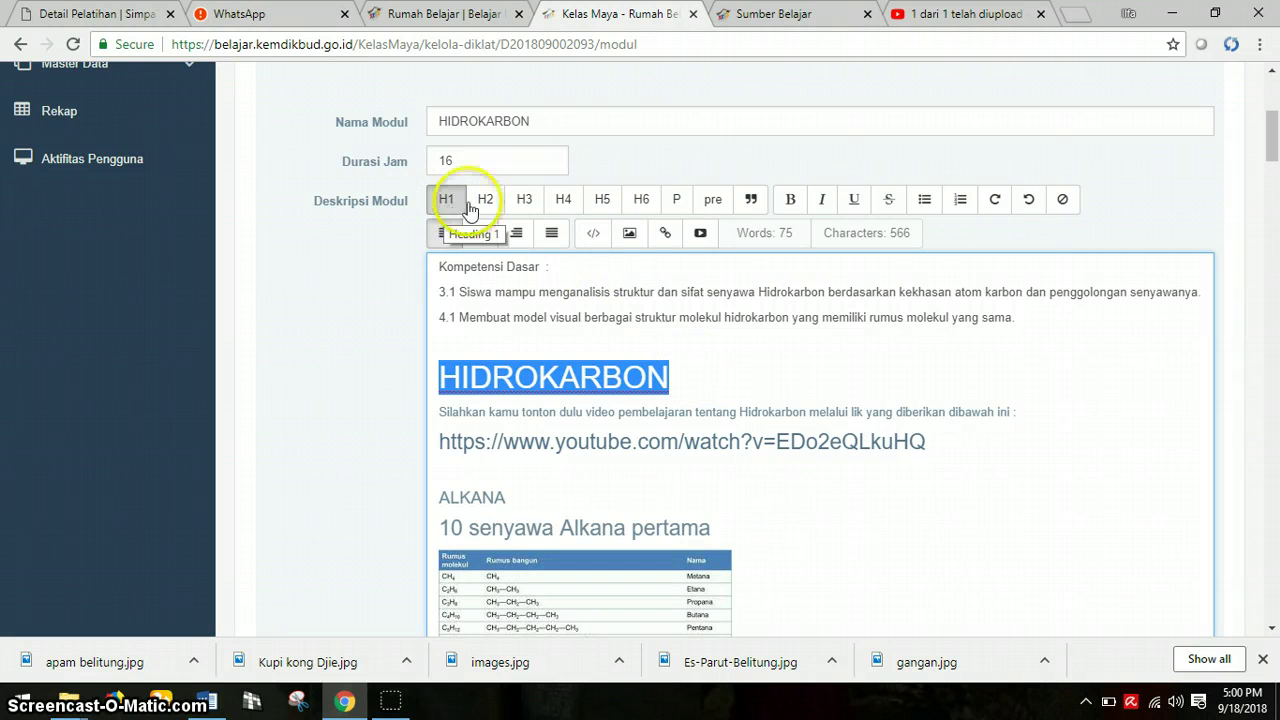
pyautogui.click(737, 368)
pyautogui.write('dulu')
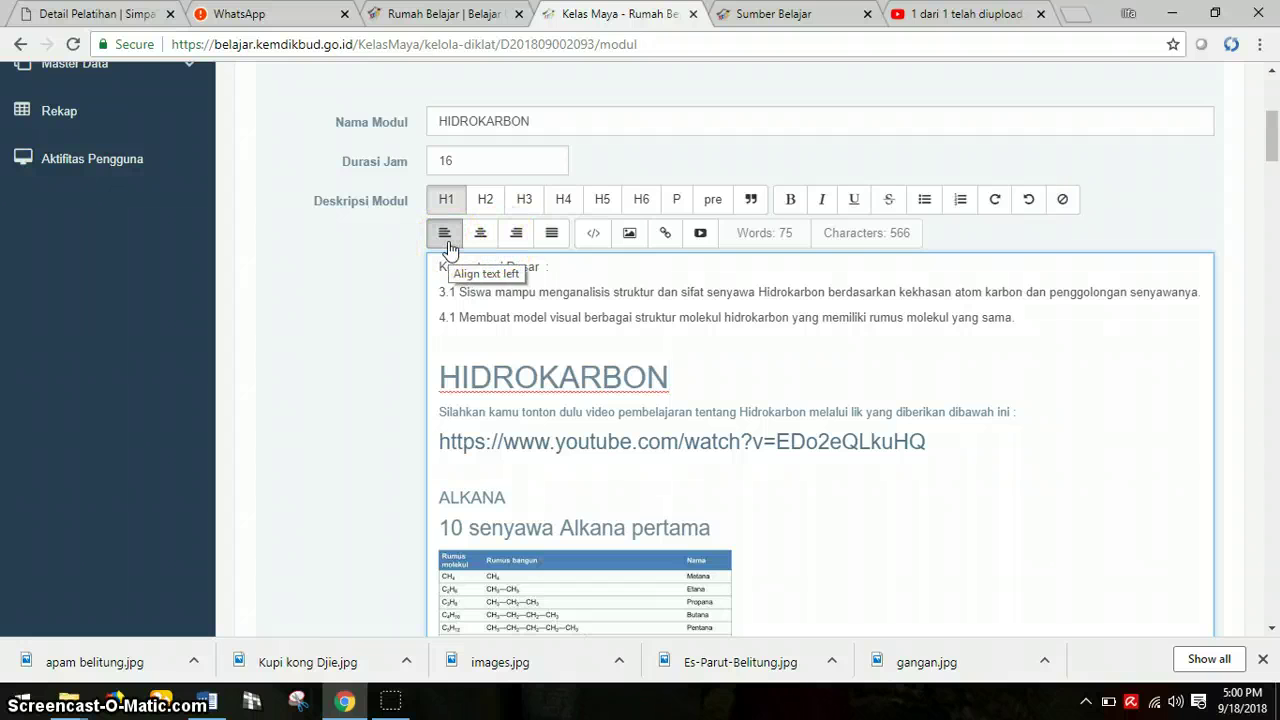
pyautogui.click(482, 238)
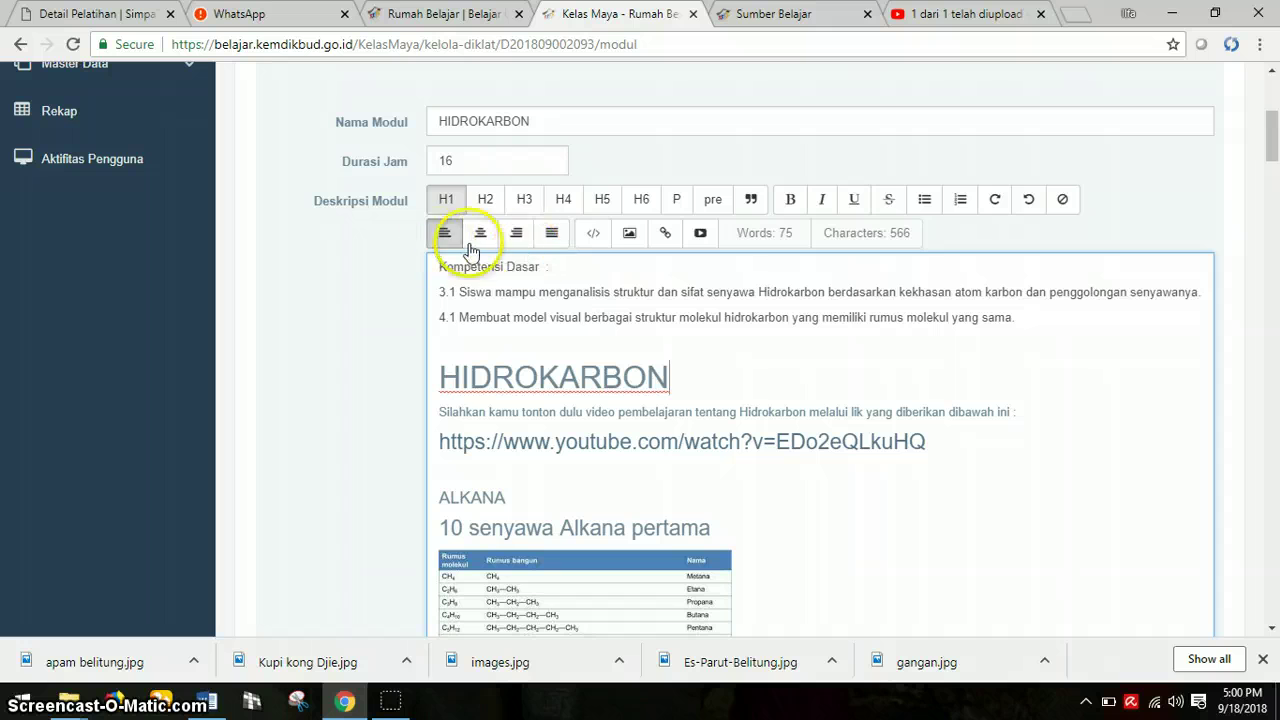
pyautogui.click(630, 236)
pyautogui.write('dulu')
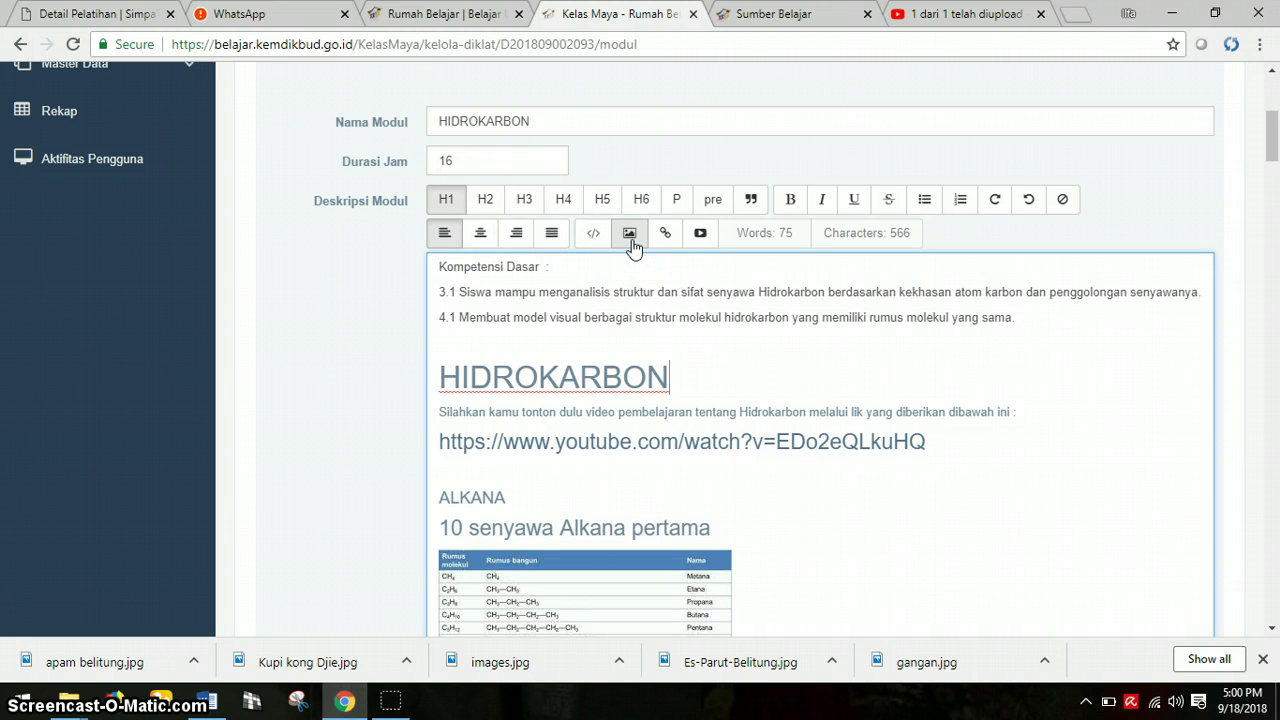
pyautogui.click(630, 234)
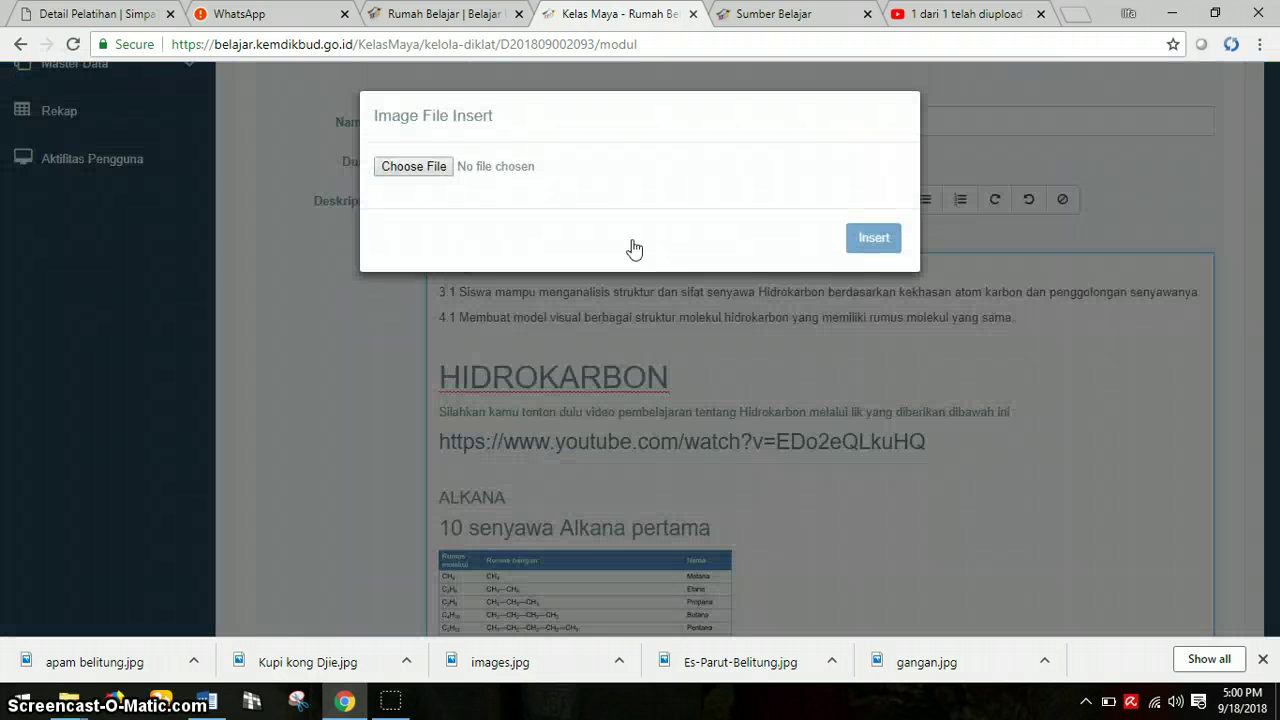
pyautogui.click(437, 172)
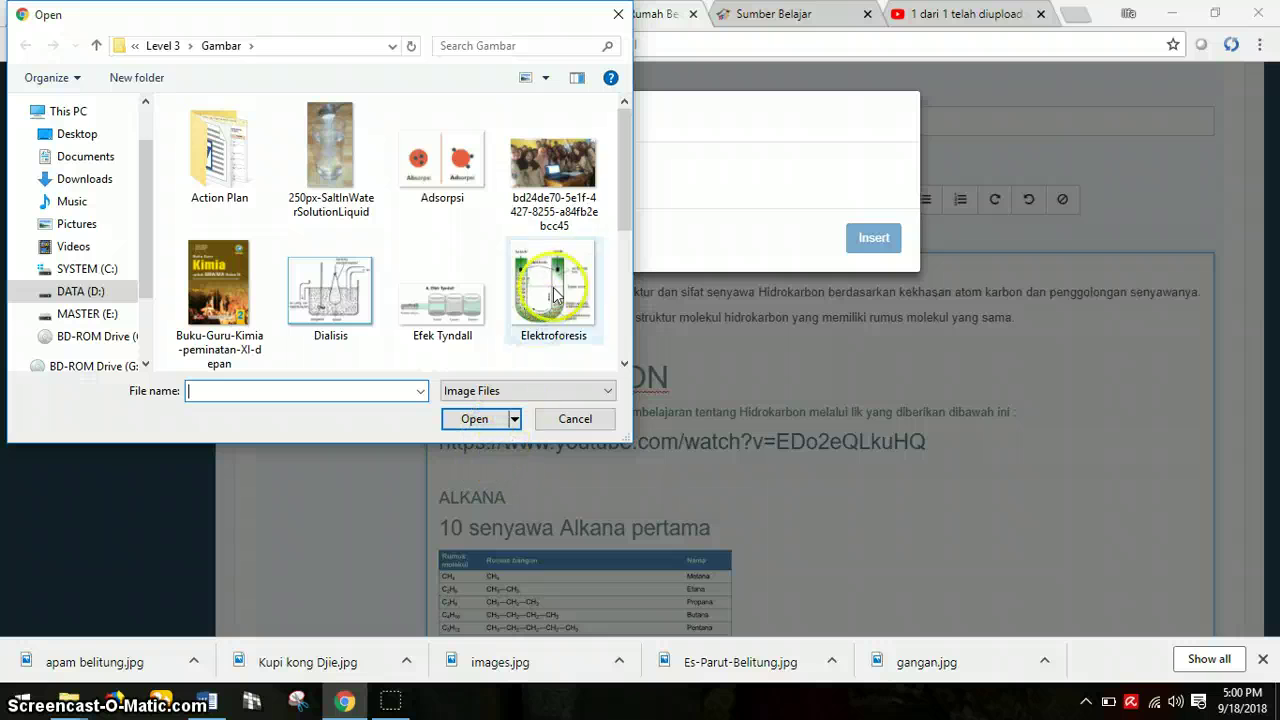
pyautogui.click(588, 419)
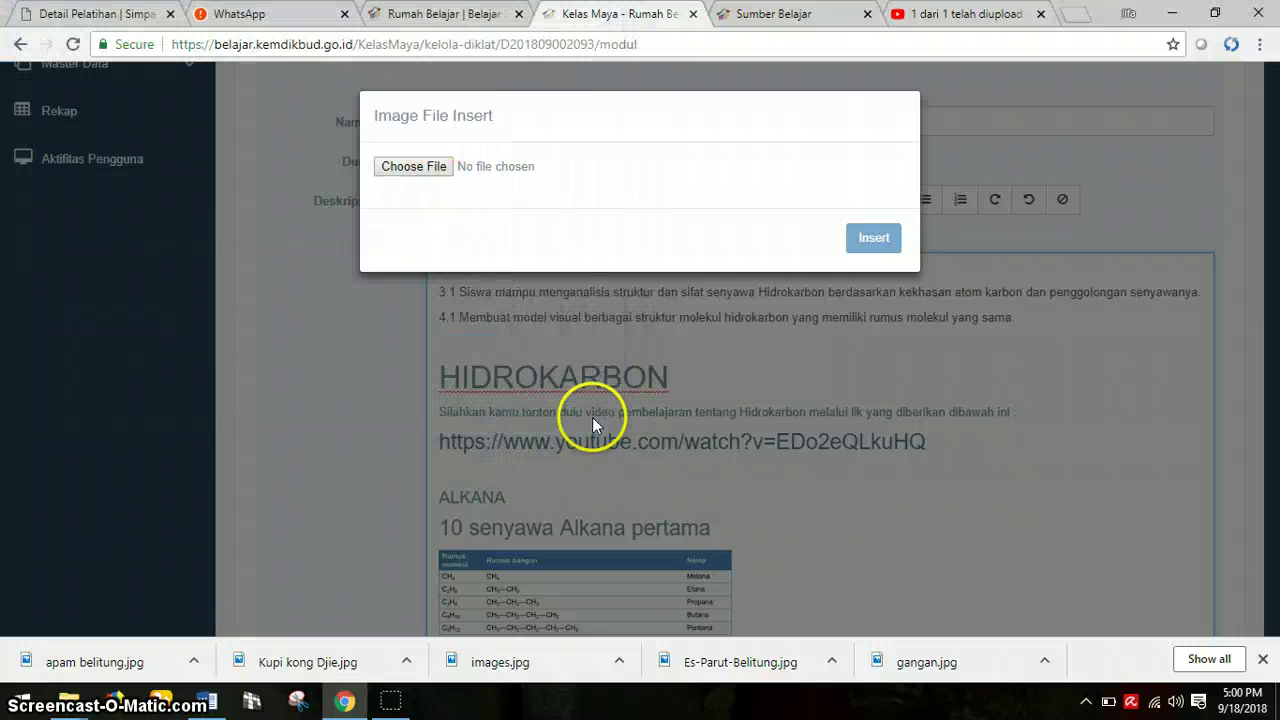
pyautogui.click(944, 365)
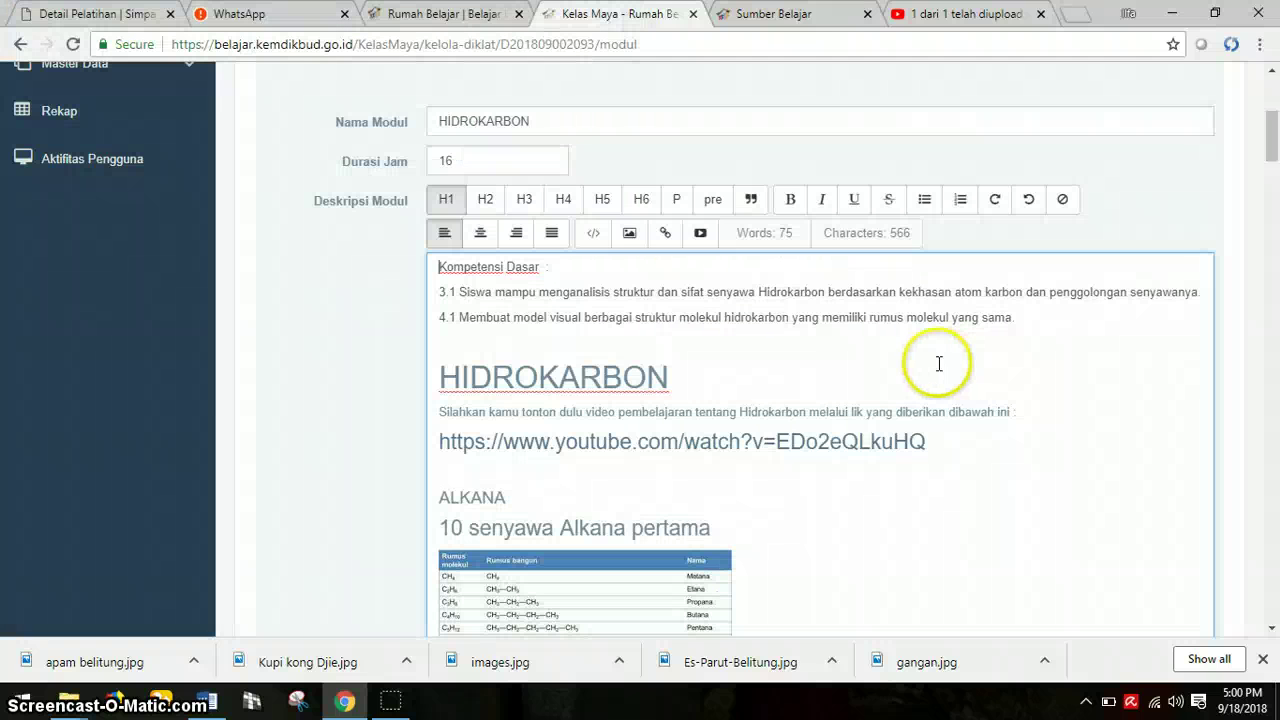
pyautogui.click(665, 240)
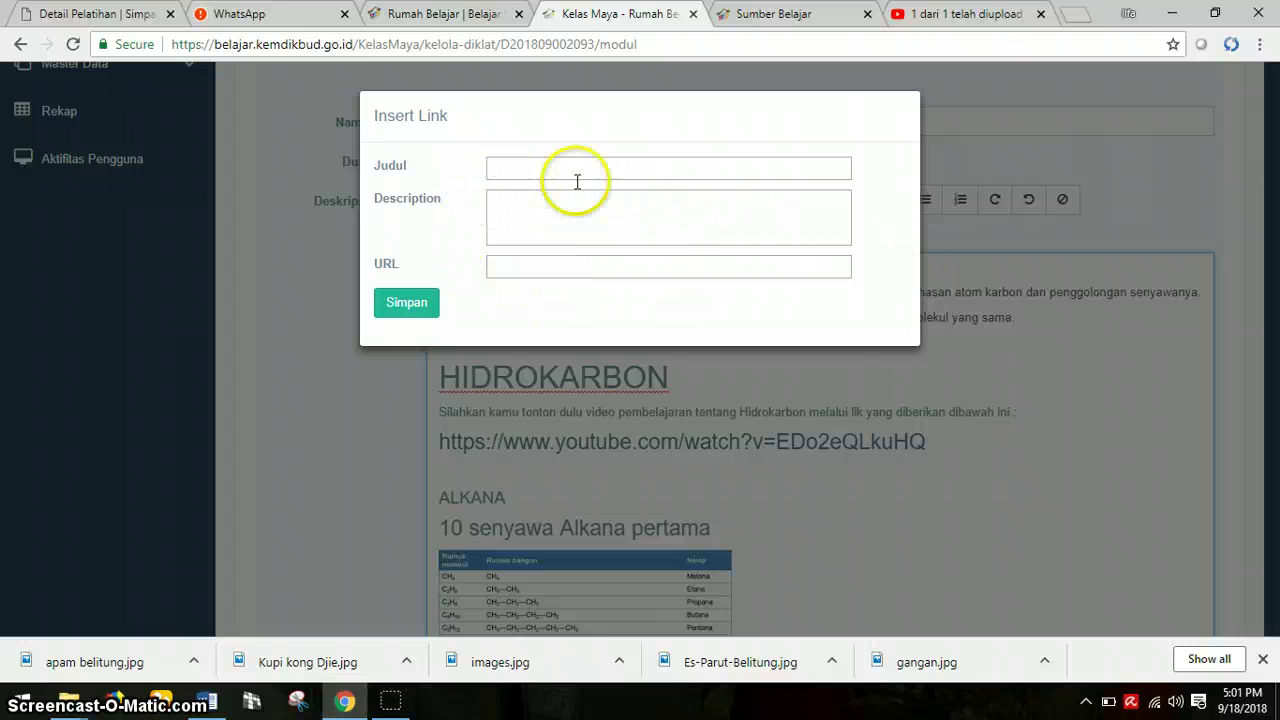
pyautogui.click(781, 382)
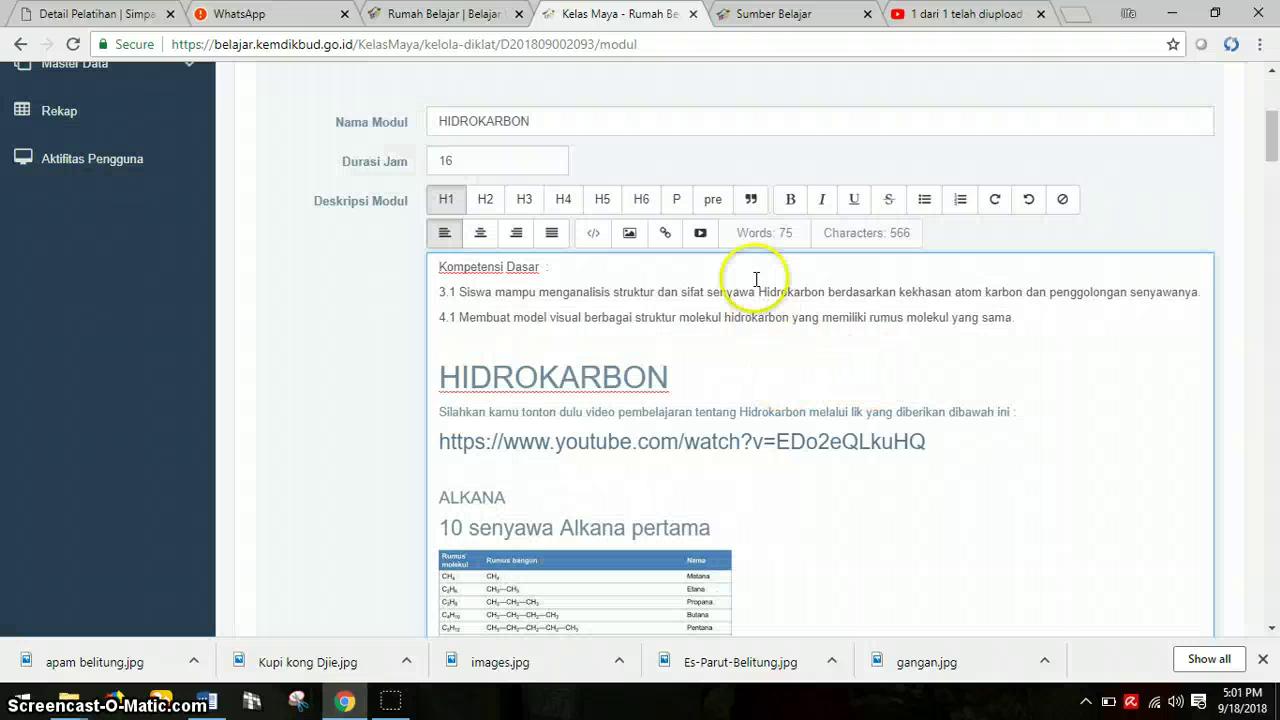
pyautogui.click(701, 235)
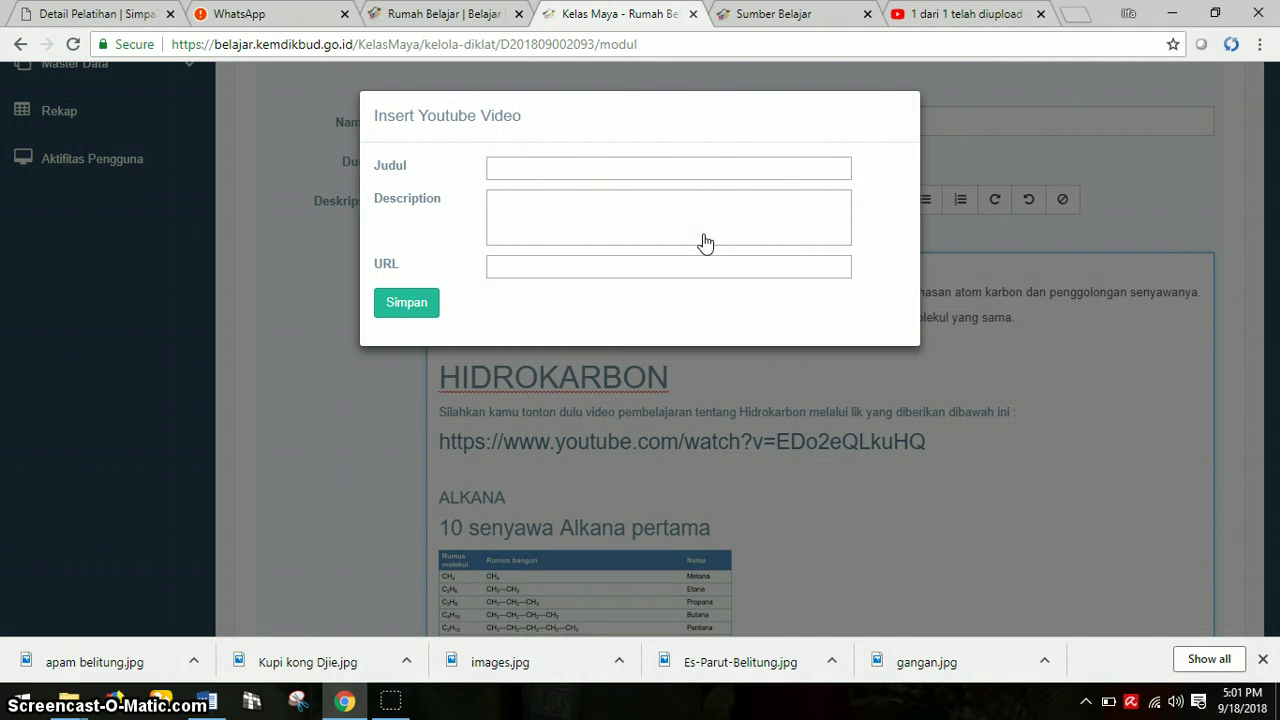
pyautogui.click(775, 374)
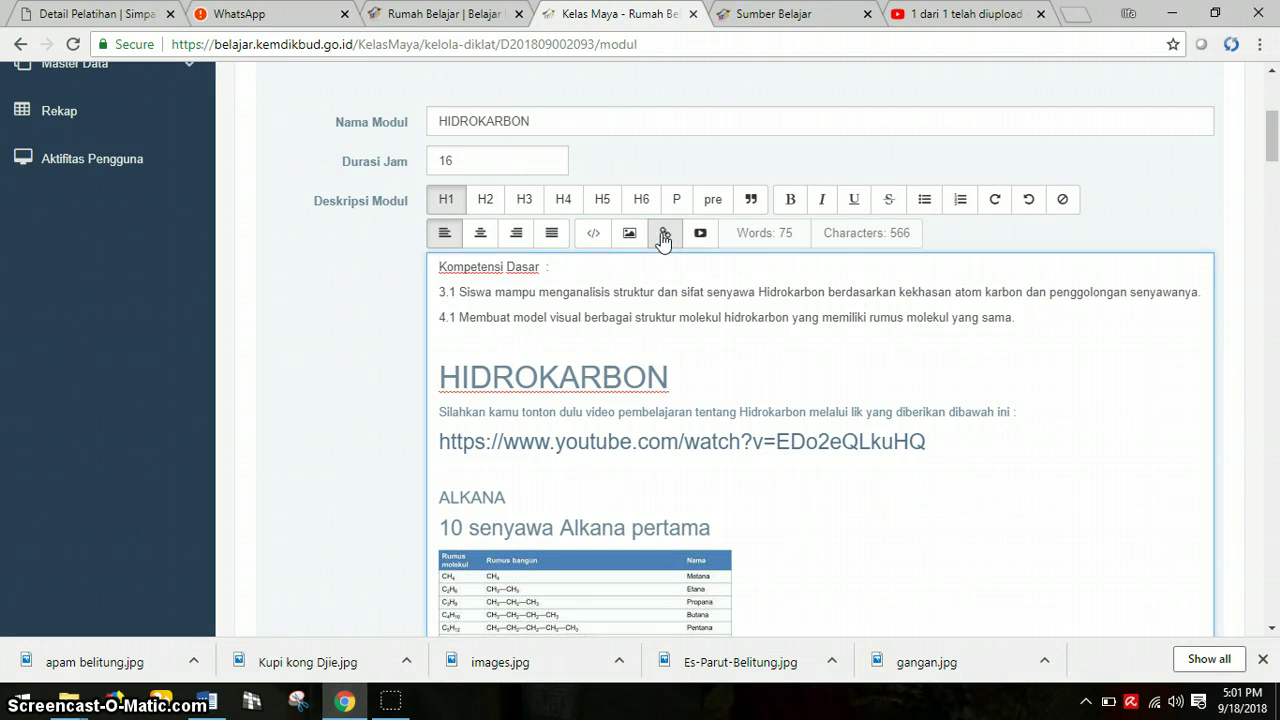
# Drag a material file into the module's File Materi upload area.
pyautogui.scroll(-4, 683, 397)
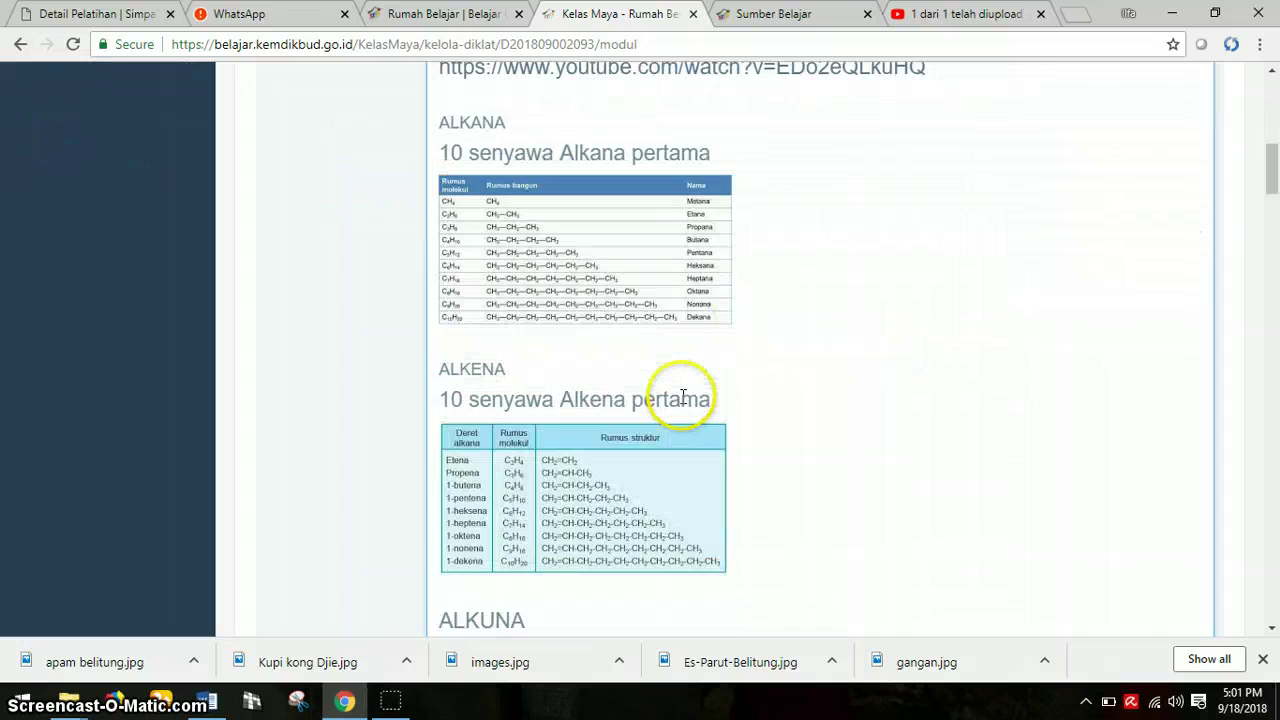
pyautogui.scroll(2, 683, 397)
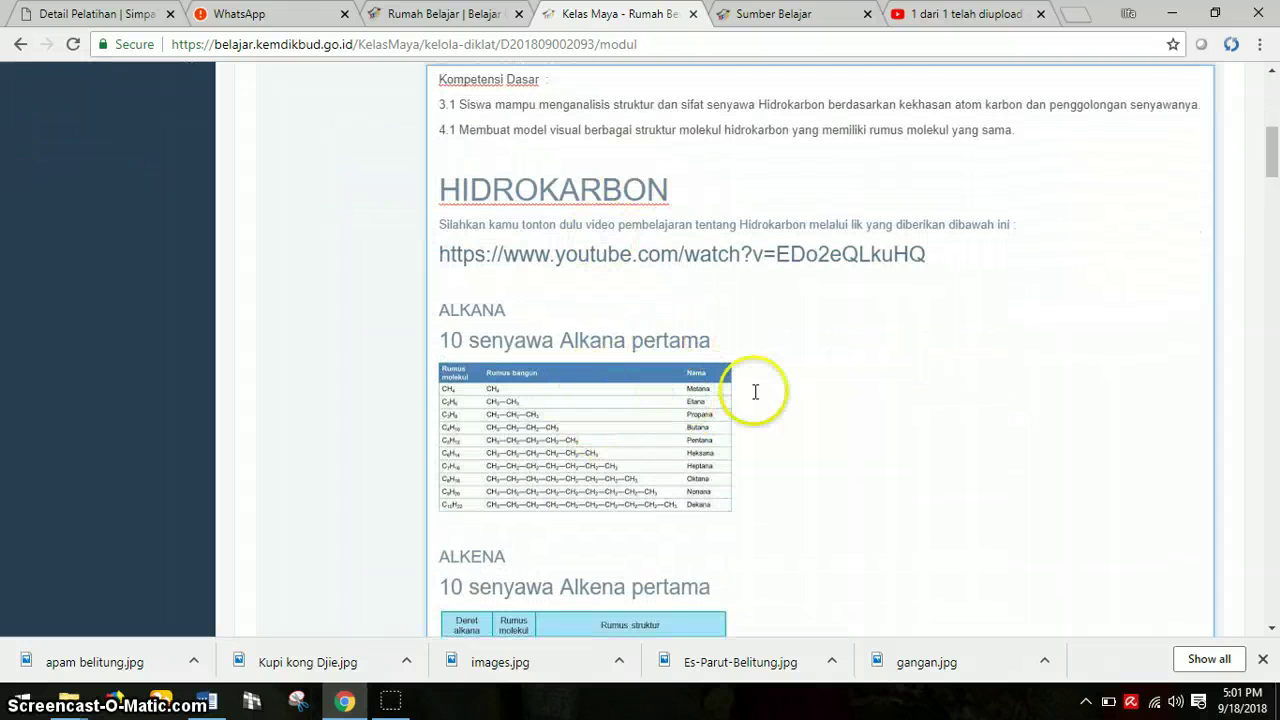
pyautogui.scroll(-3, 700, 455)
pyautogui.scroll(-3, 700, 455)
pyautogui.scroll(-5, 695, 441)
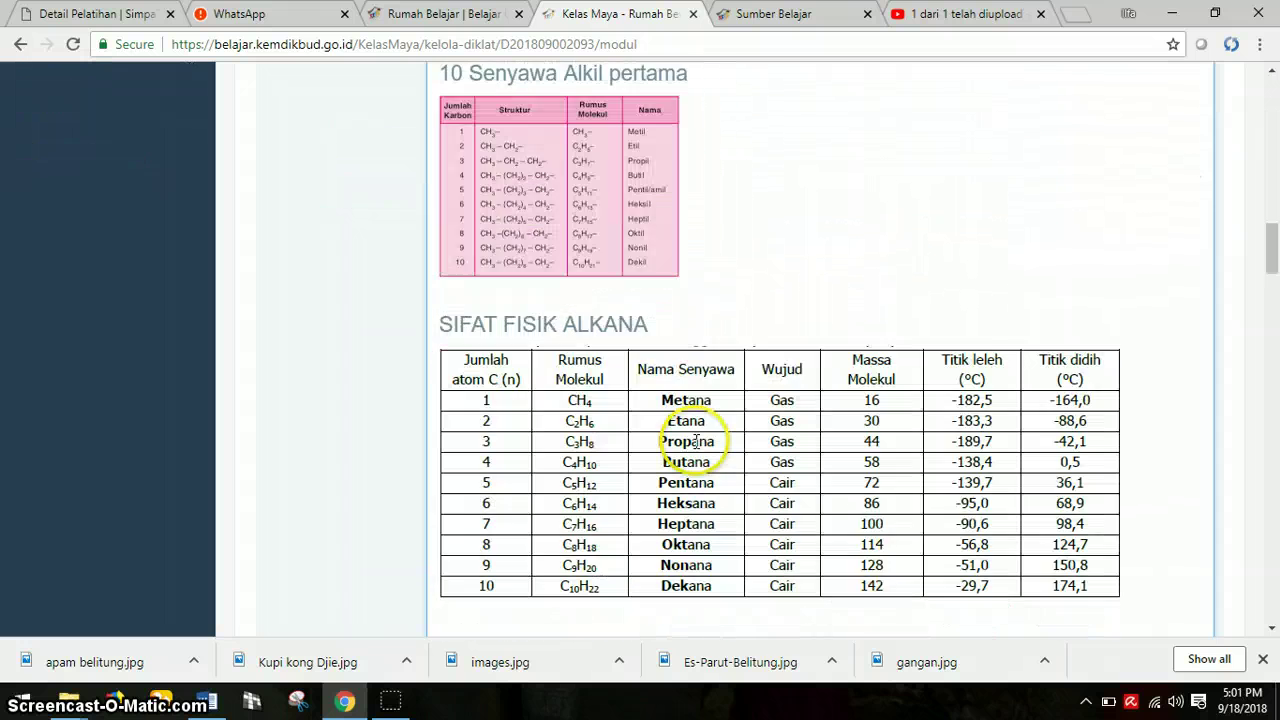
pyautogui.scroll(-5, 695, 441)
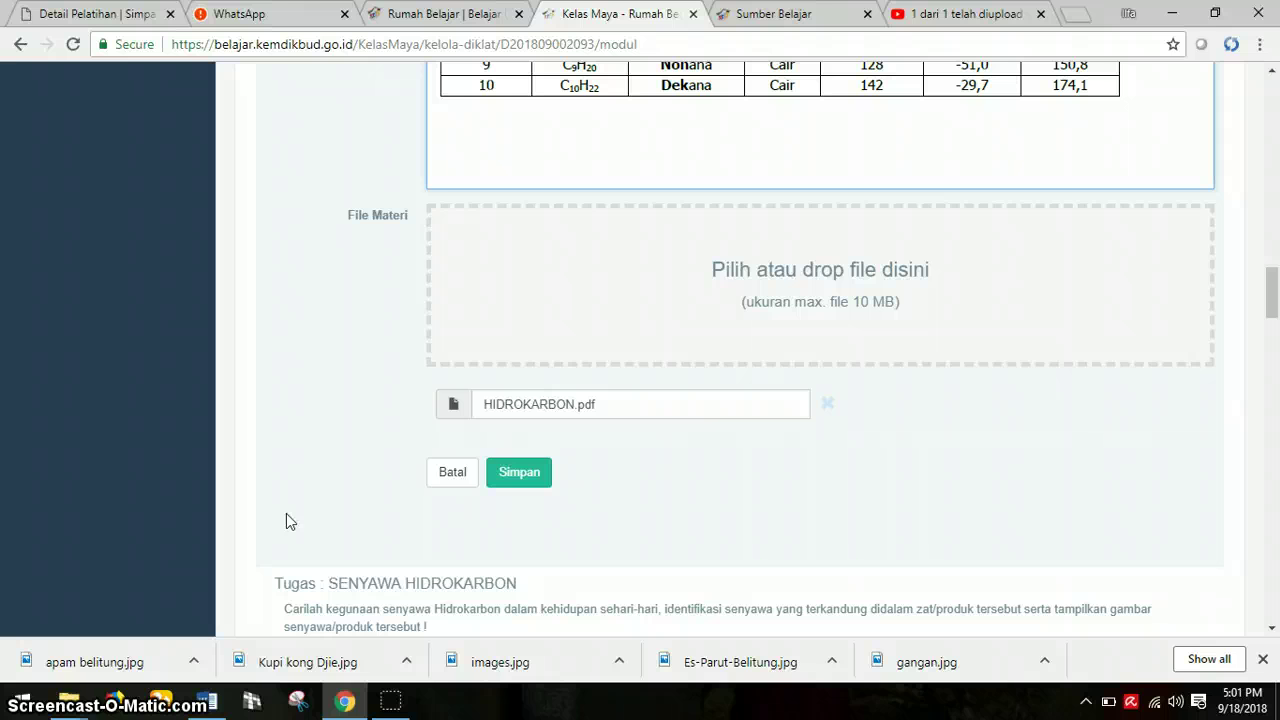
pyautogui.moveTo(150, 672)
pyautogui.mouseDown()
pyautogui.moveTo(895, 287)
pyautogui.moveTo(860, 337)
pyautogui.mouseUp()
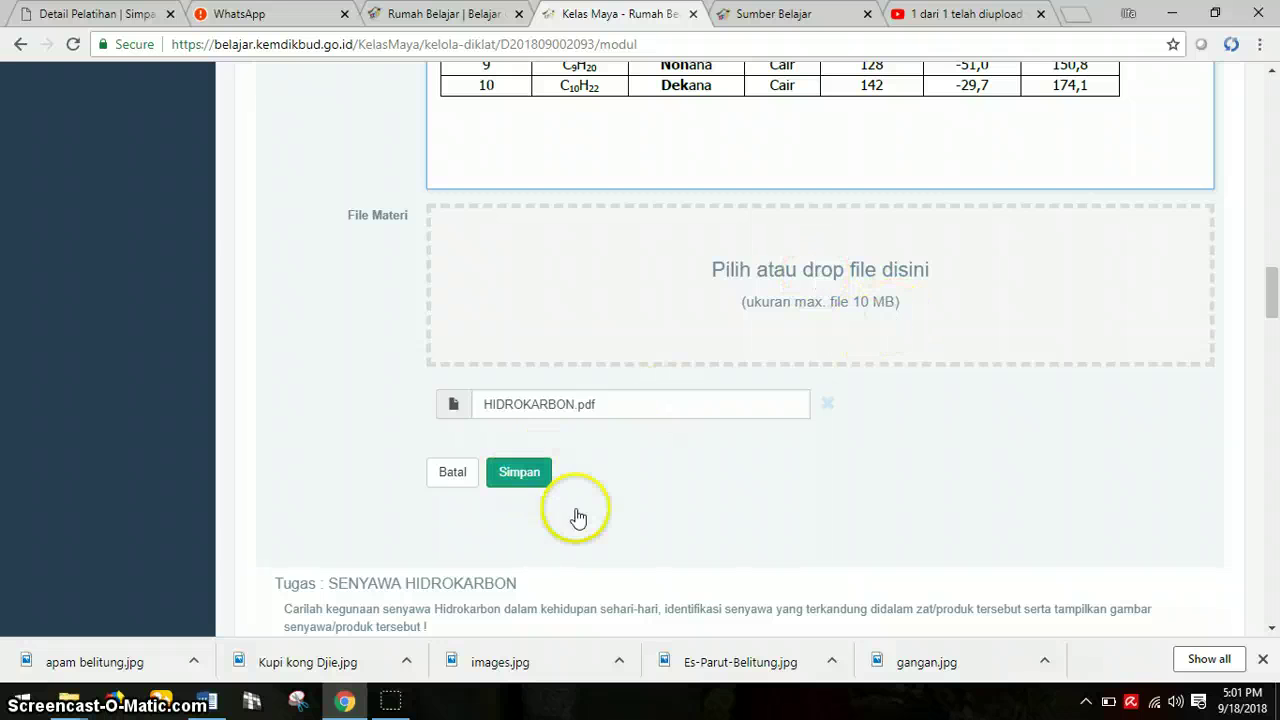
# Check the module form and save the HIDROKARBON module.
pyautogui.scroll(5, 563, 517)
pyautogui.scroll(5, 536, 494)
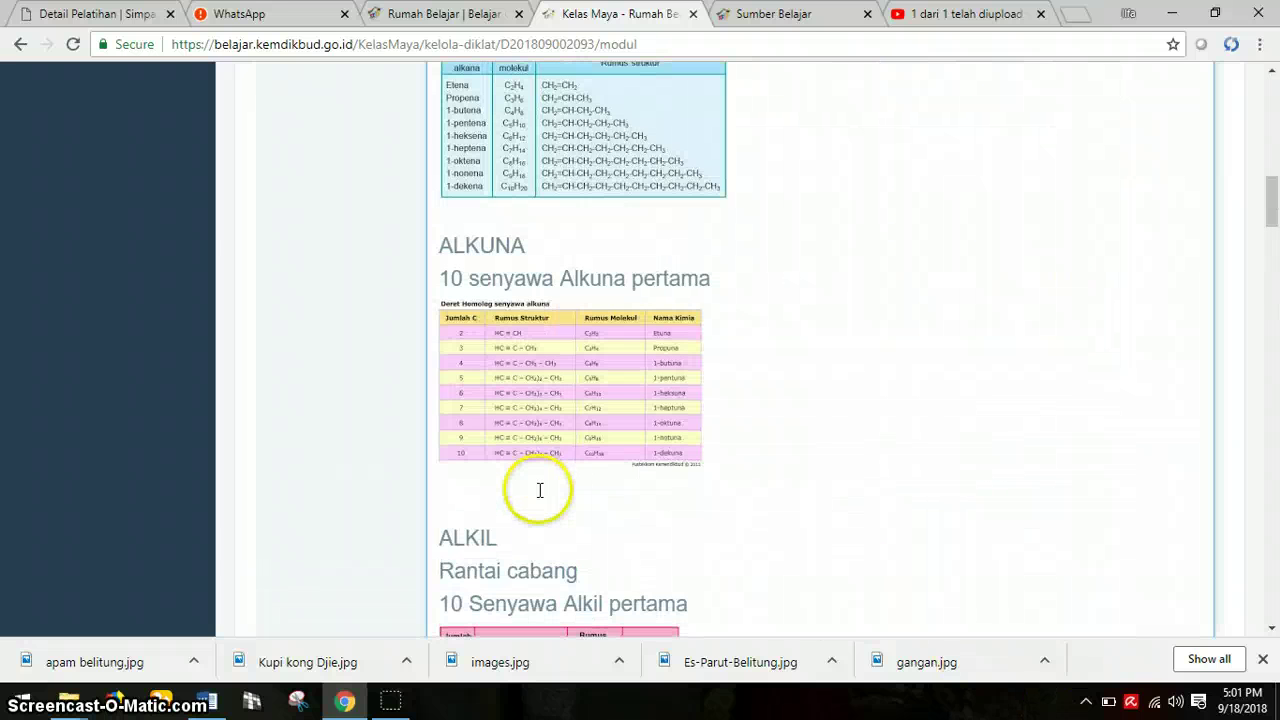
pyautogui.scroll(5, 534, 491)
pyautogui.scroll(5, 510, 400)
pyautogui.scroll(5, 460, 280)
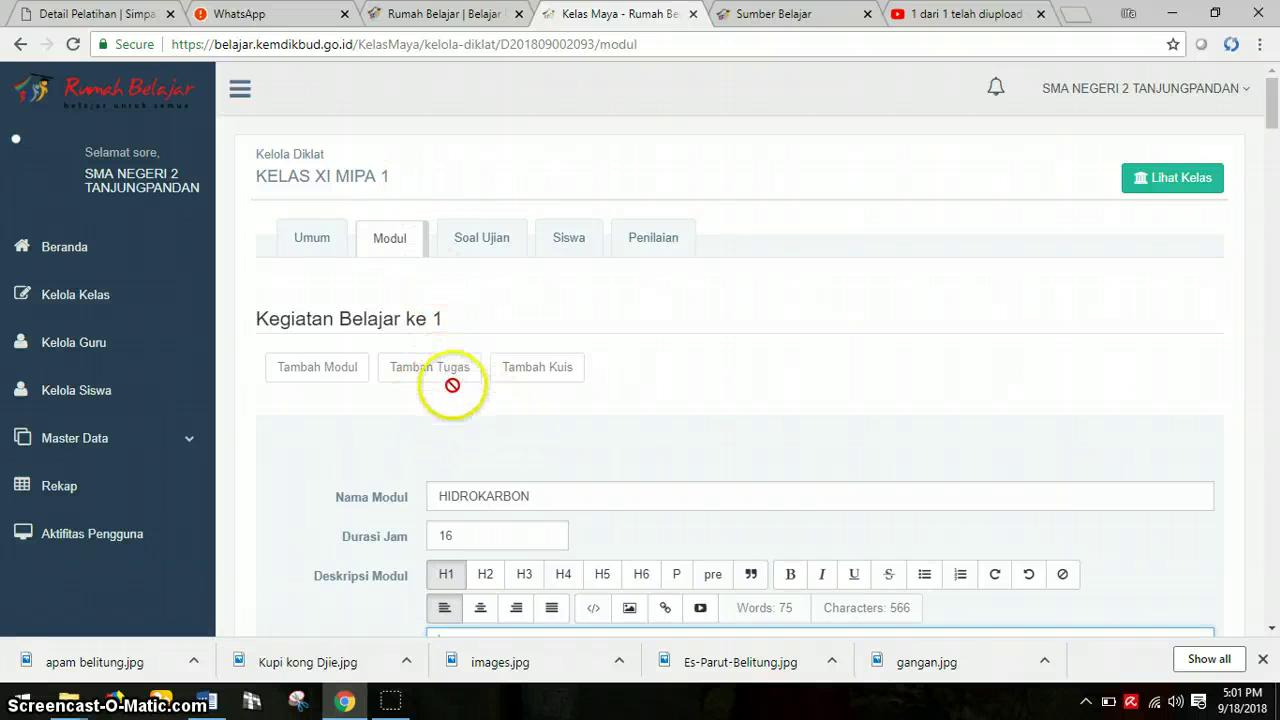
pyautogui.scroll(-10, 471, 429)
pyautogui.scroll(-10, 457, 480)
pyautogui.scroll(-3, 530, 550)
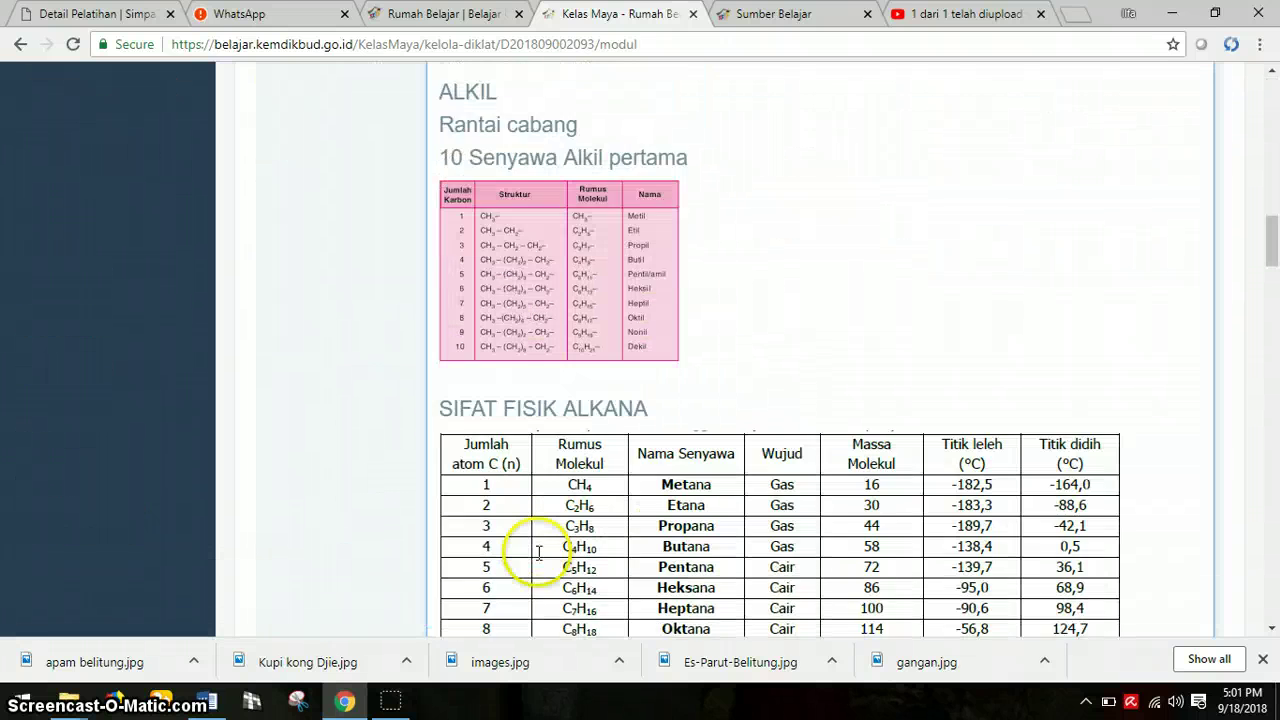
pyautogui.scroll(-7, 540, 545)
pyautogui.click(530, 474)
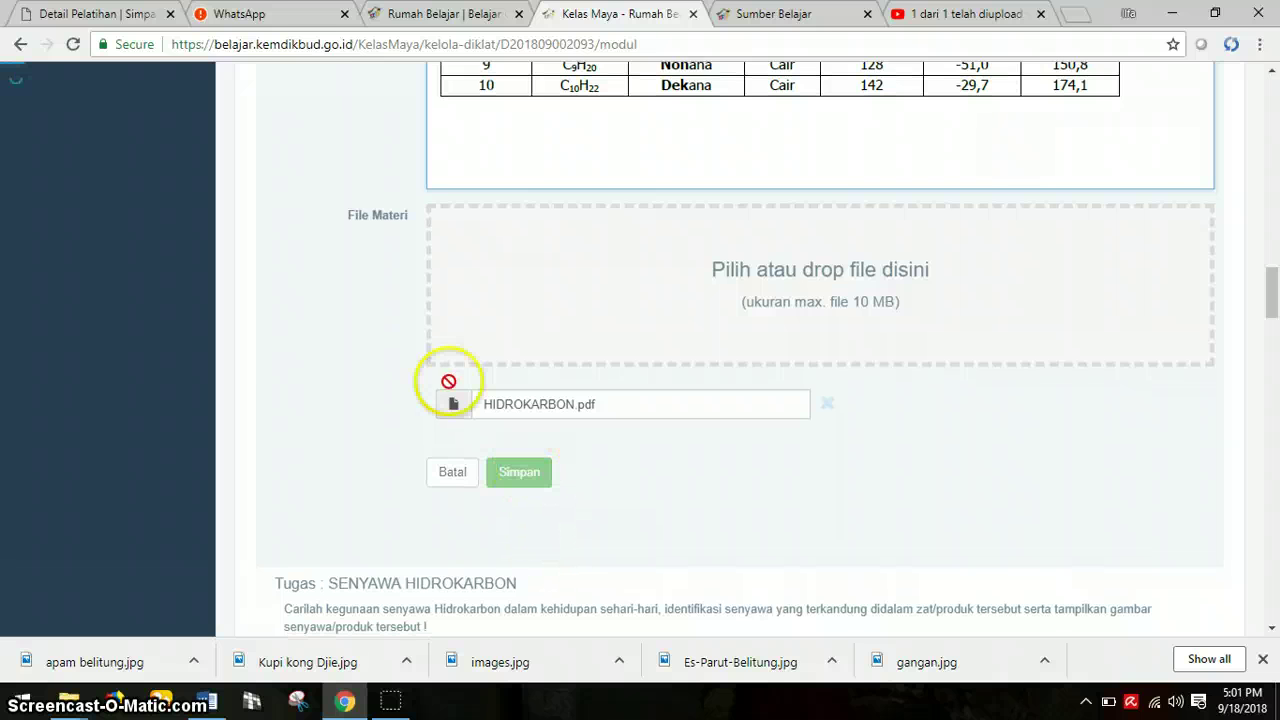
pyautogui.scroll(2, 423, 408)
pyautogui.scroll(4, 420, 380)
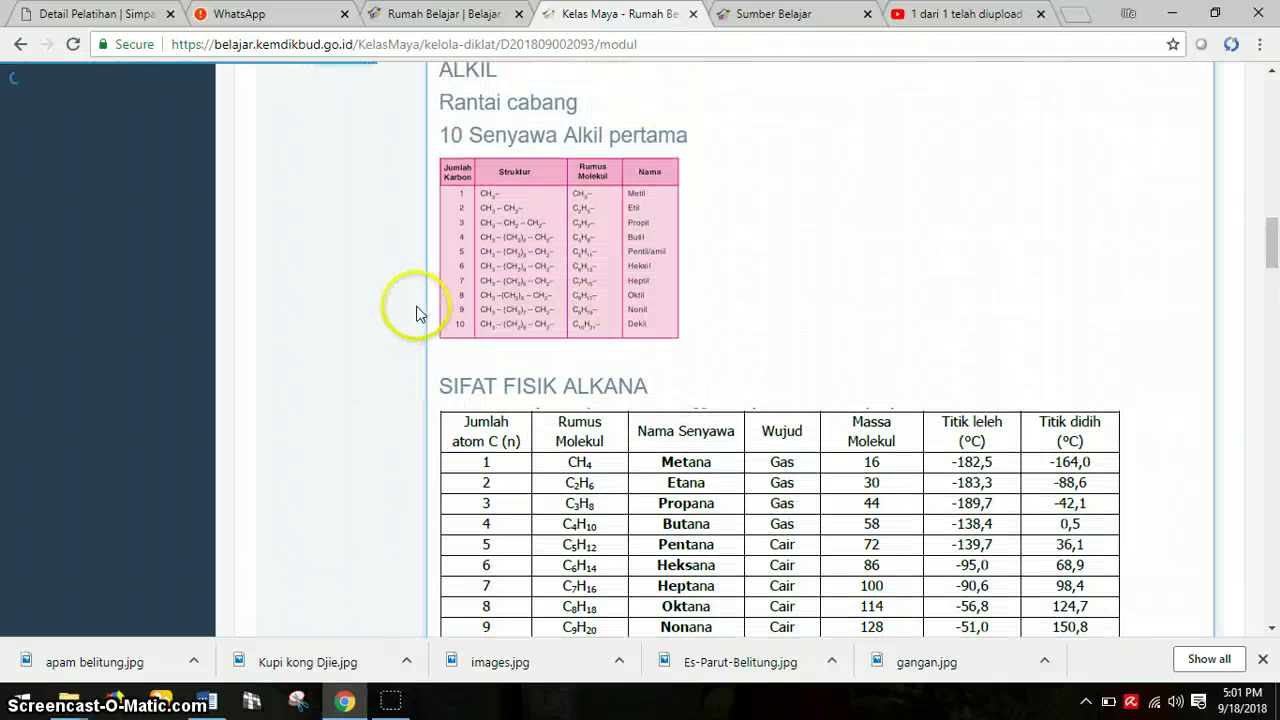
pyautogui.scroll(5, 417, 305)
pyautogui.scroll(3, 424, 298)
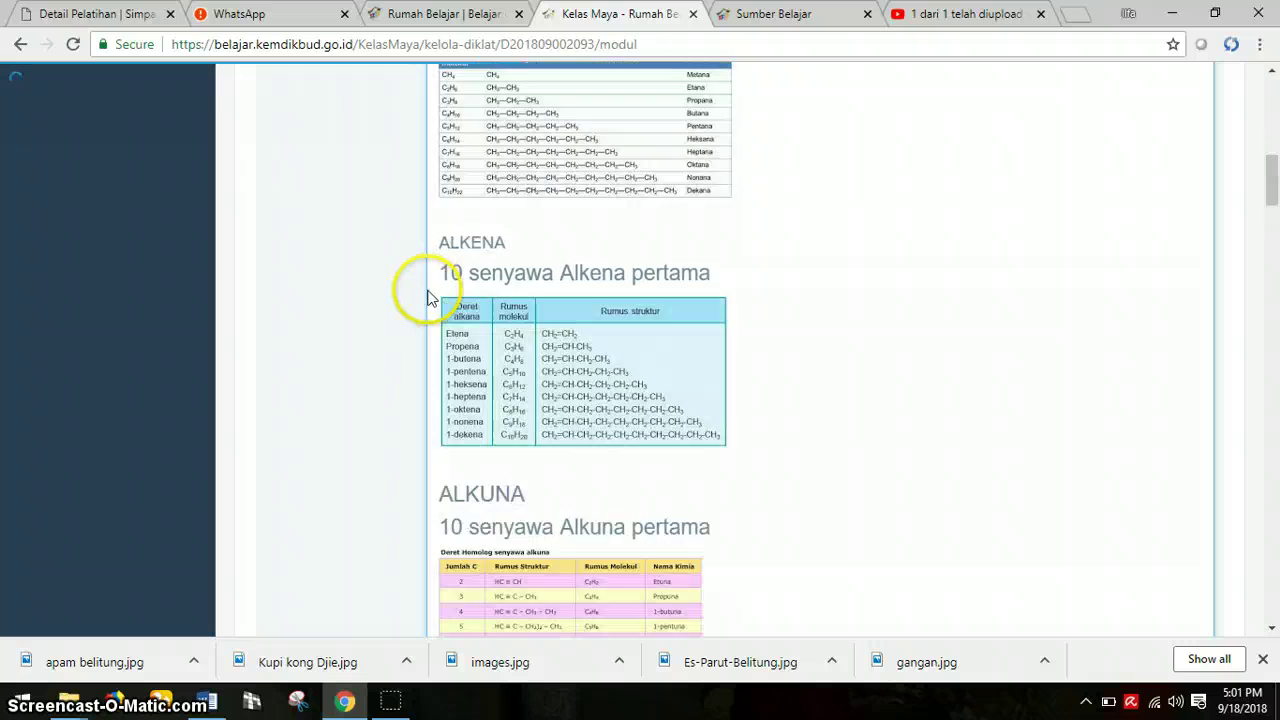
pyautogui.scroll(2, 426, 297)
pyautogui.scroll(5, 430, 296)
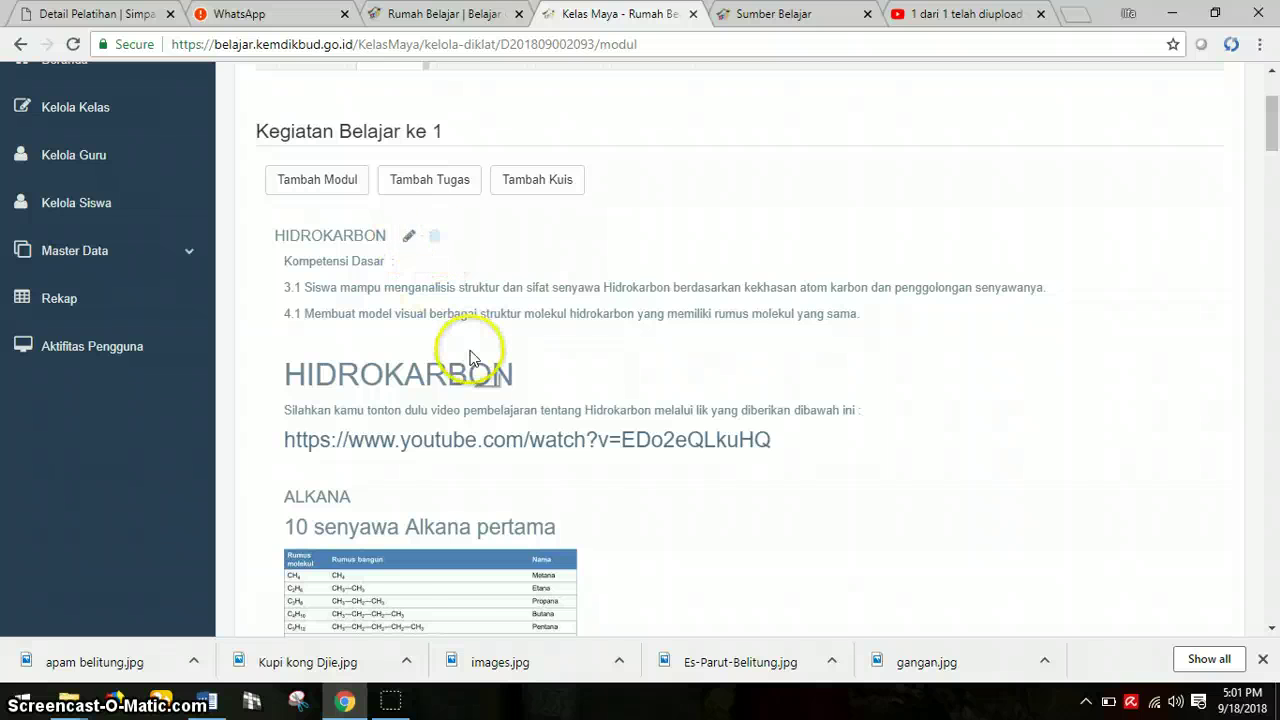
pyautogui.scroll(-1, 470, 350)
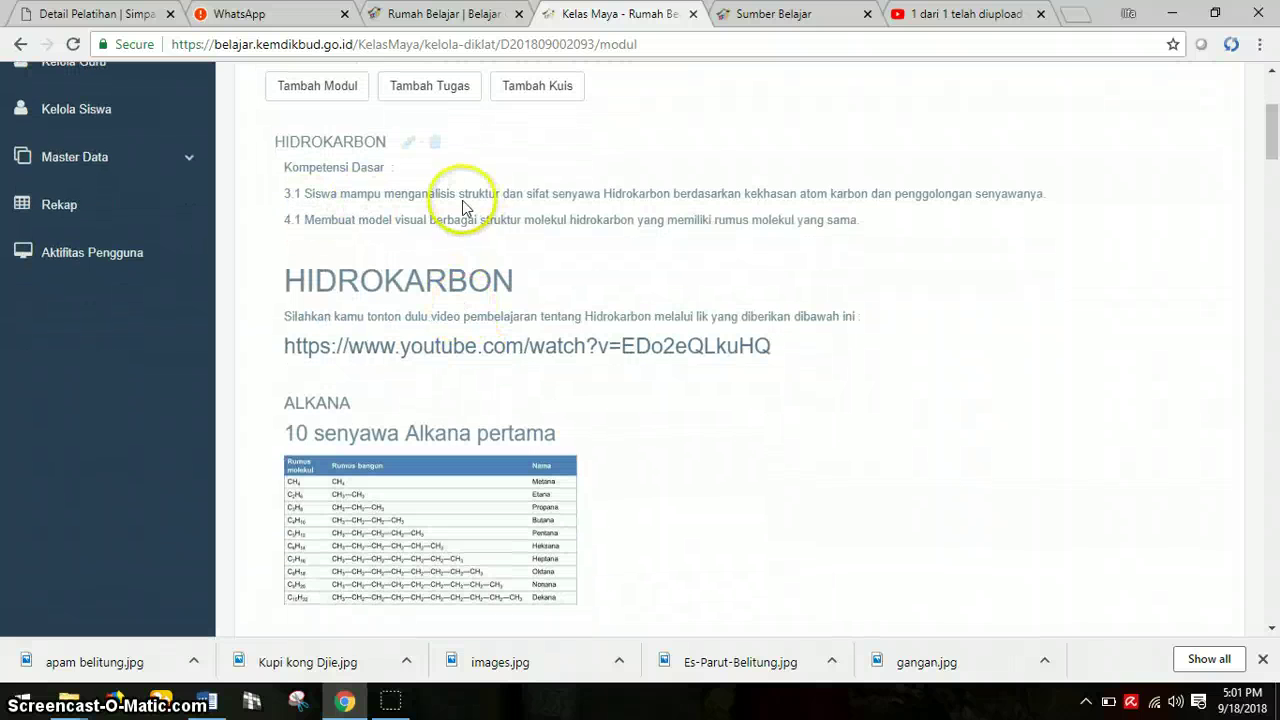
pyautogui.scroll(-5, 469, 343)
pyautogui.scroll(-10, 478, 343)
pyautogui.scroll(-5, 480, 340)
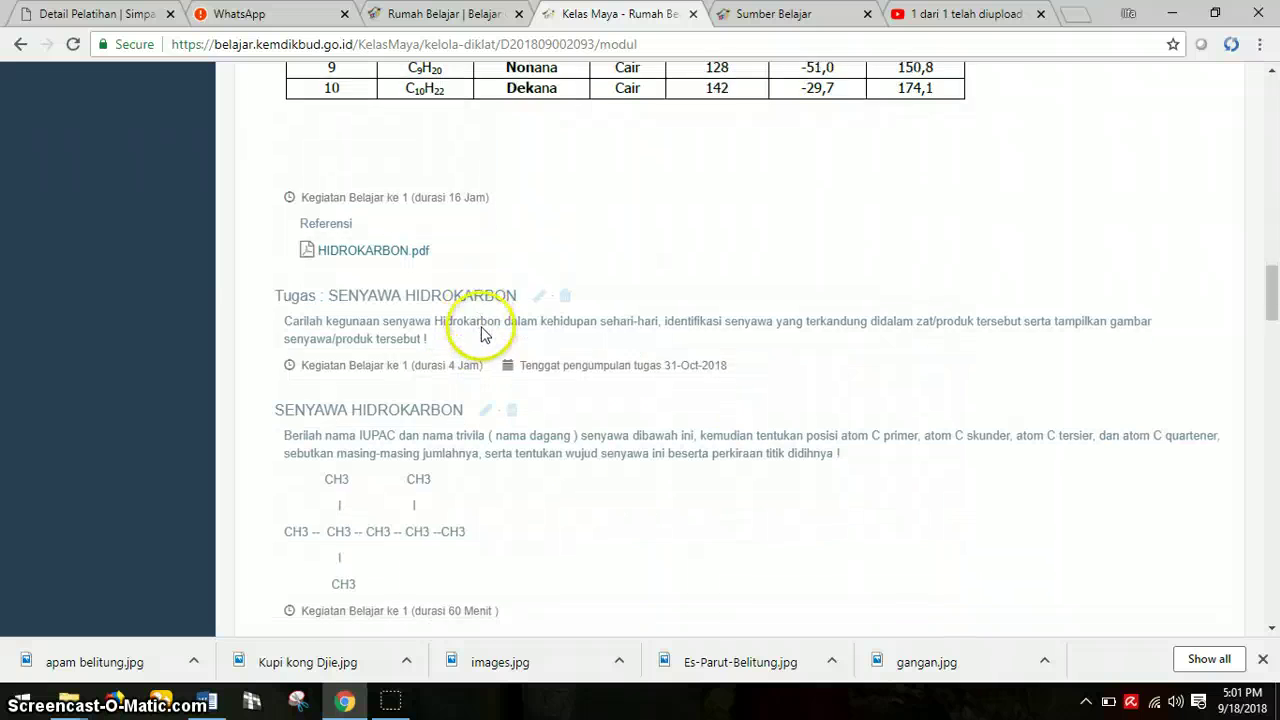
pyautogui.scroll(-2, 483, 327)
pyautogui.scroll(1, 423, 294)
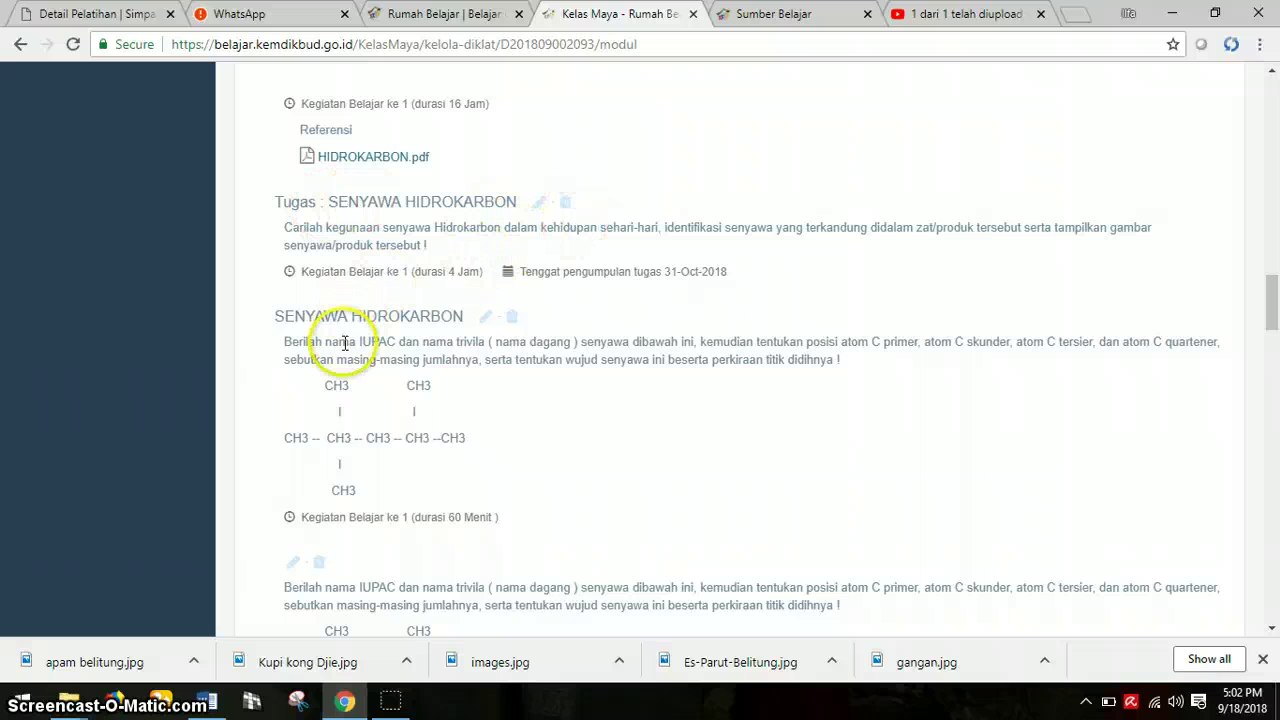
pyautogui.scroll(-1, 344, 363)
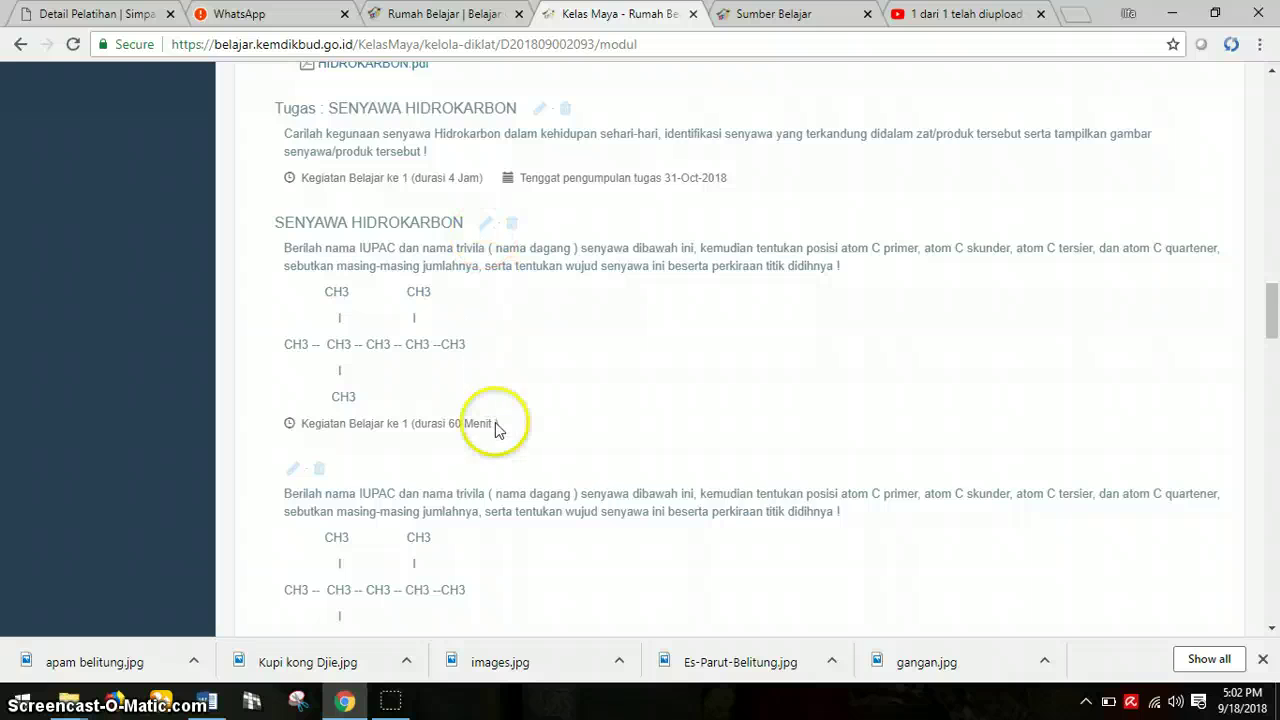
pyautogui.scroll(-3, 466, 414)
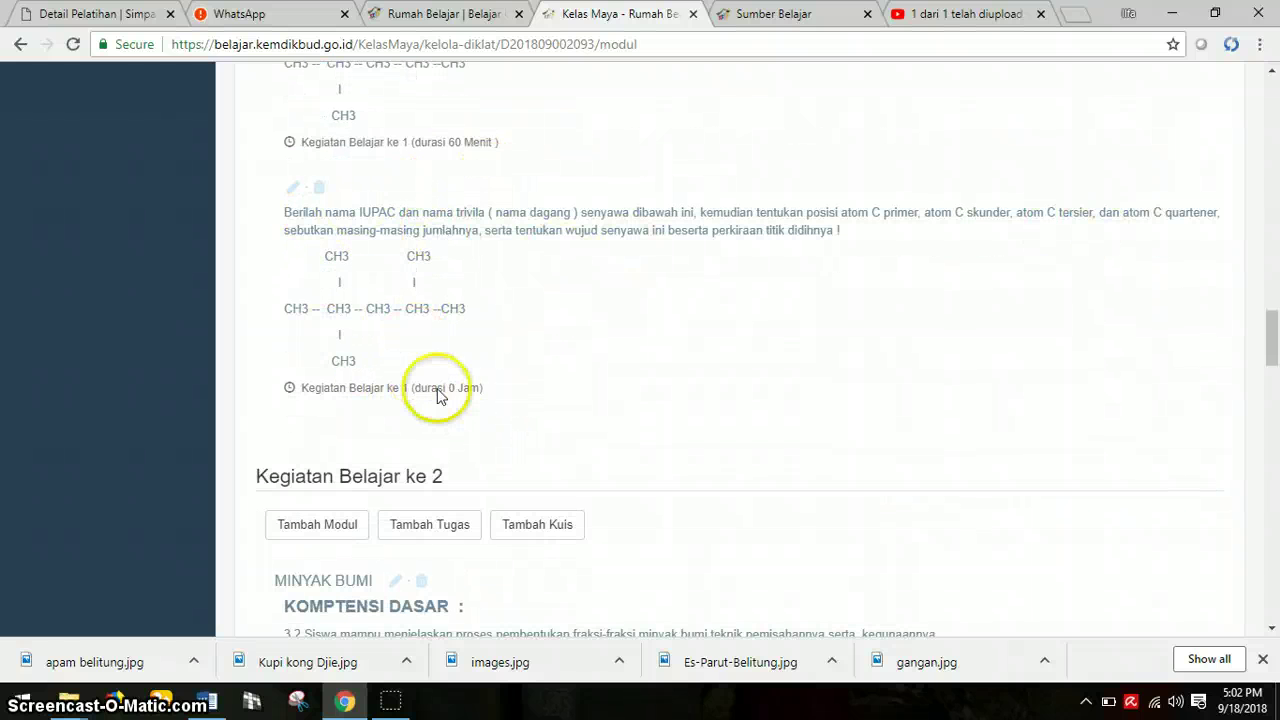
pyautogui.scroll(5, 470, 400)
pyautogui.scroll(5, 485, 395)
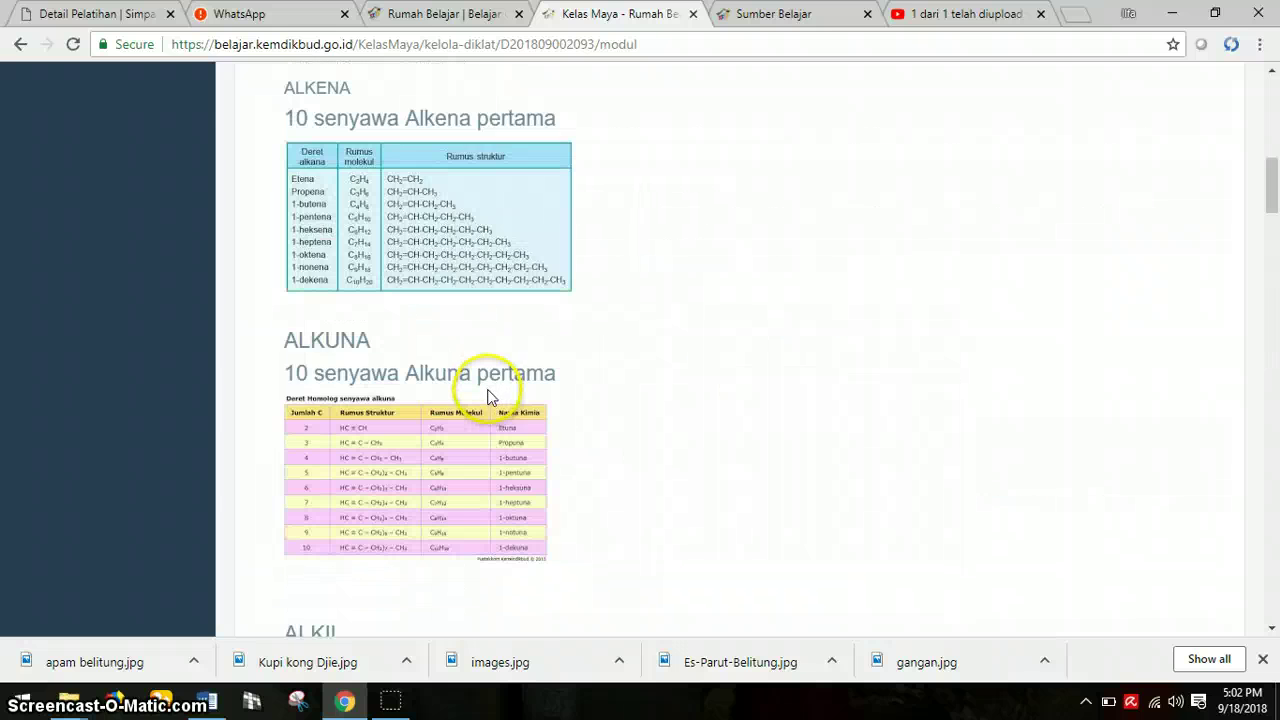
pyautogui.scroll(5, 490, 395)
pyautogui.scroll(3, 488, 385)
pyautogui.scroll(1, 486, 370)
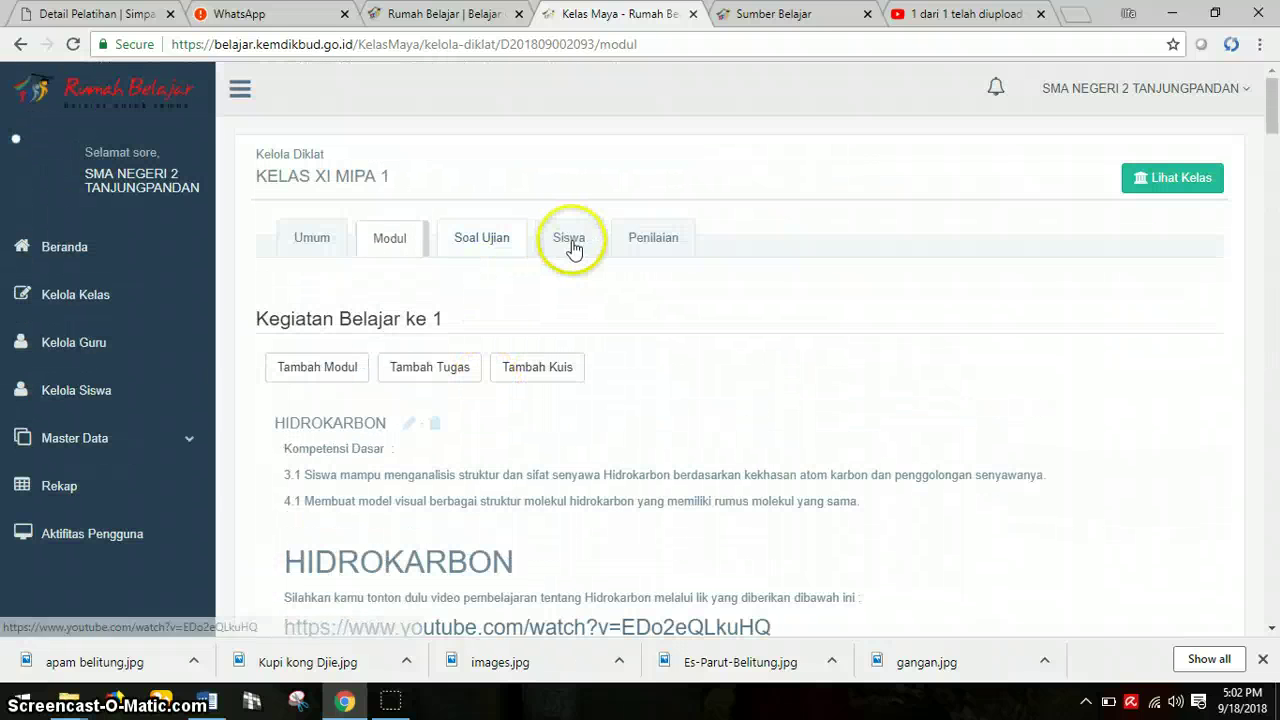
pyautogui.click(430, 370)
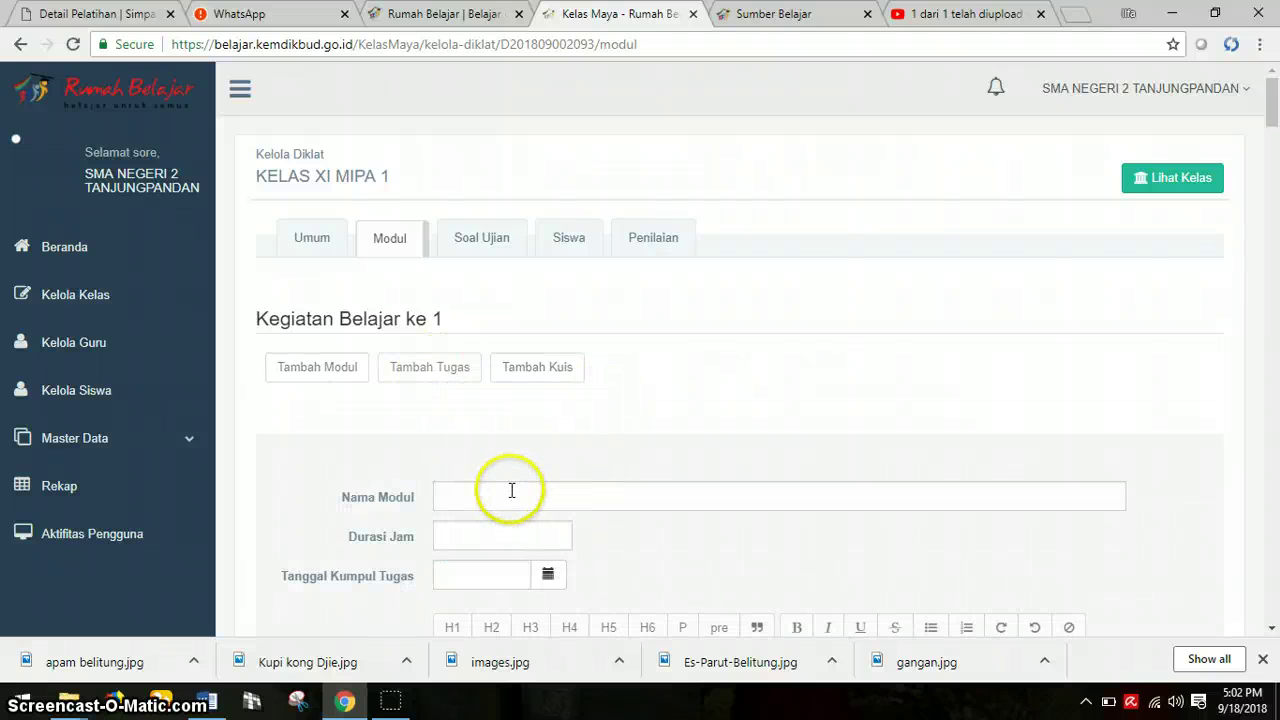
pyautogui.scroll(-3, 508, 495)
pyautogui.scroll(-3, 506, 491)
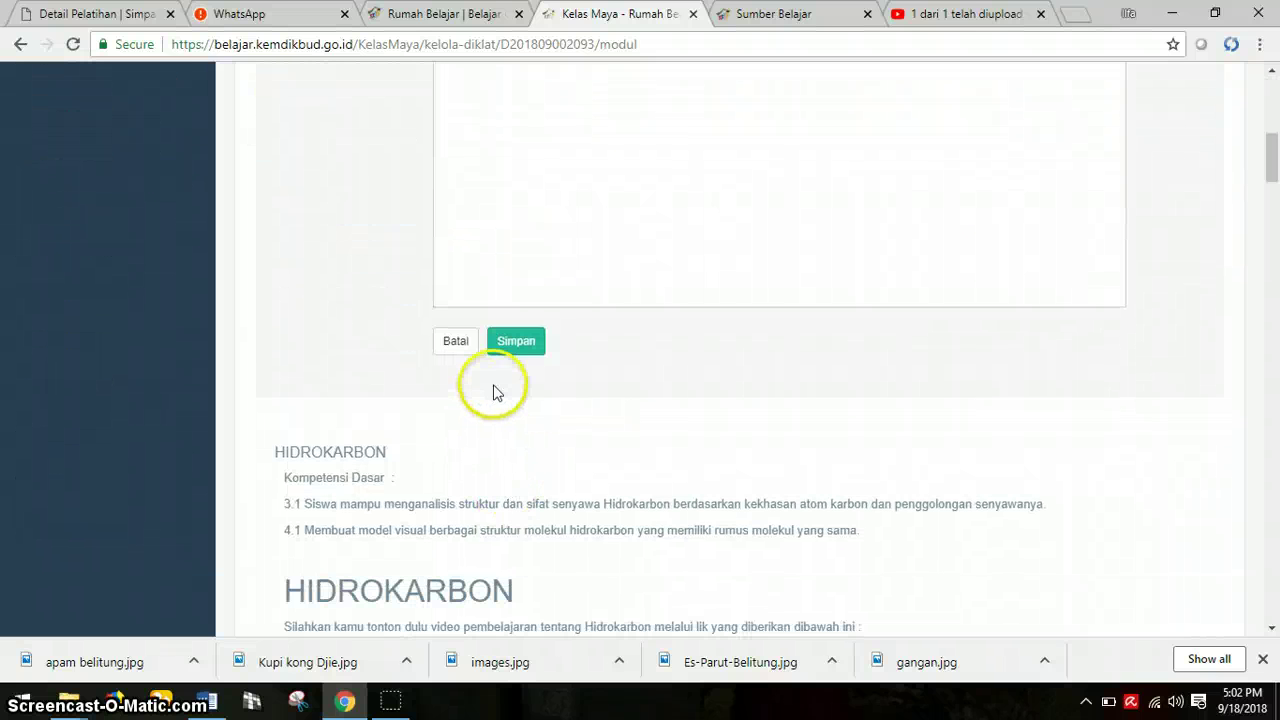
pyautogui.scroll(-5, 557, 491)
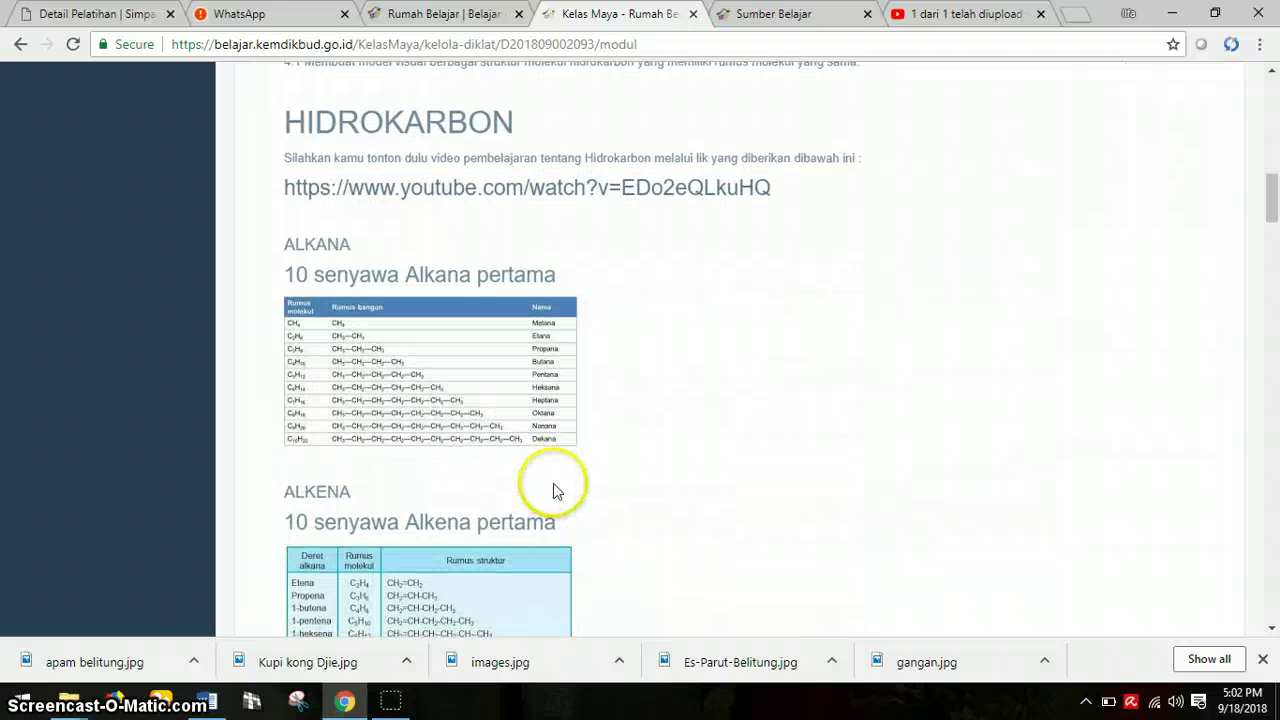
pyautogui.scroll(2, 491, 423)
pyautogui.scroll(3, 483, 323)
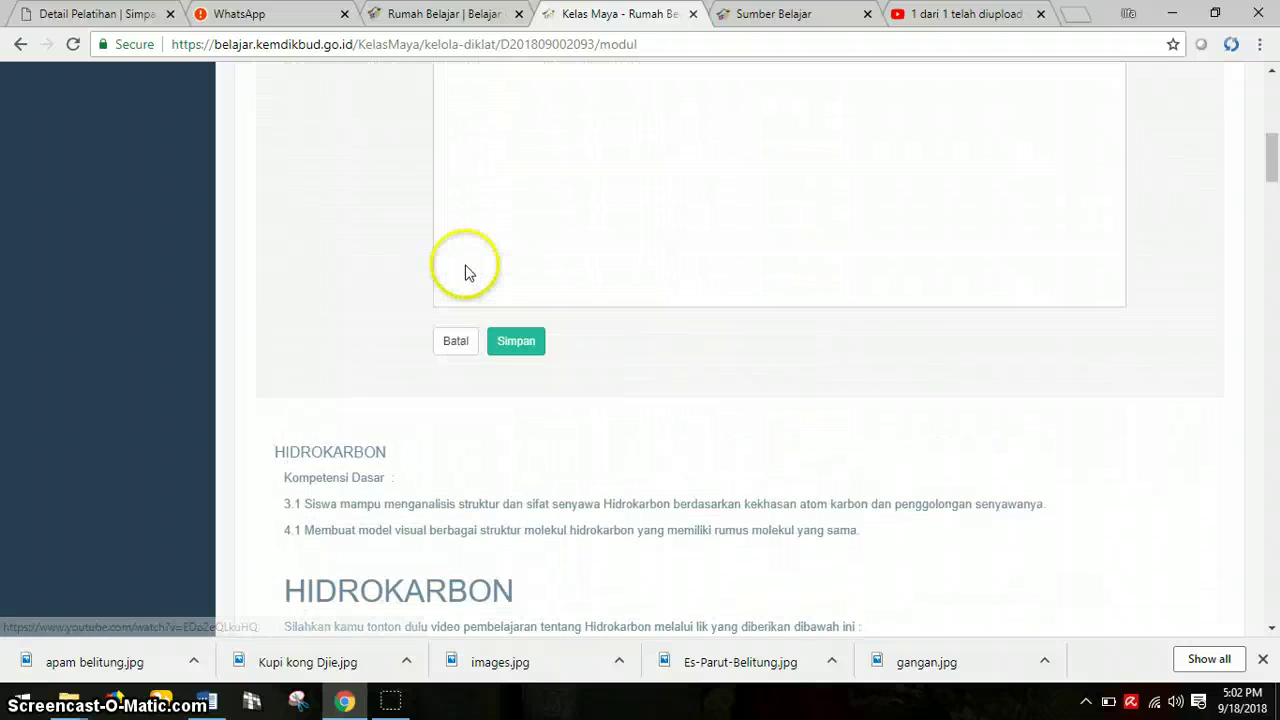
pyautogui.click(456, 343)
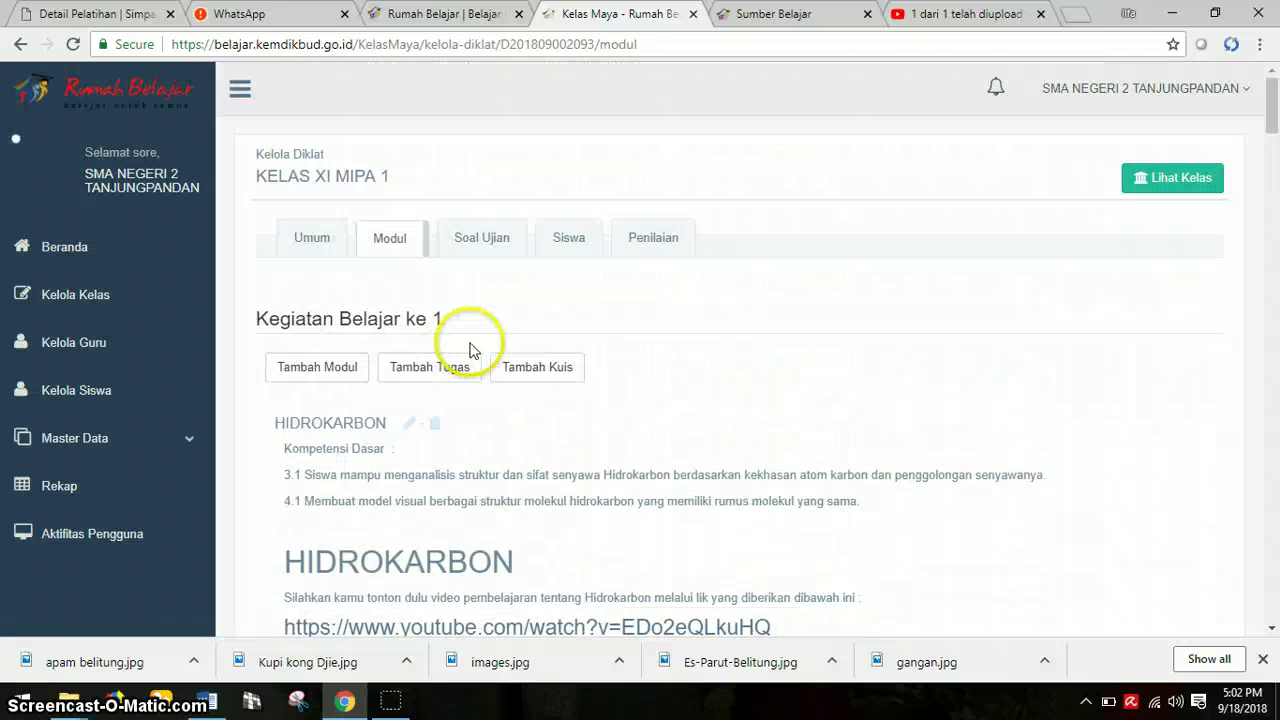
# Change the Soal Ujian exam window to 18-Sep-2018 through 02-Dec-2018 and save it.
pyautogui.click(488, 258)
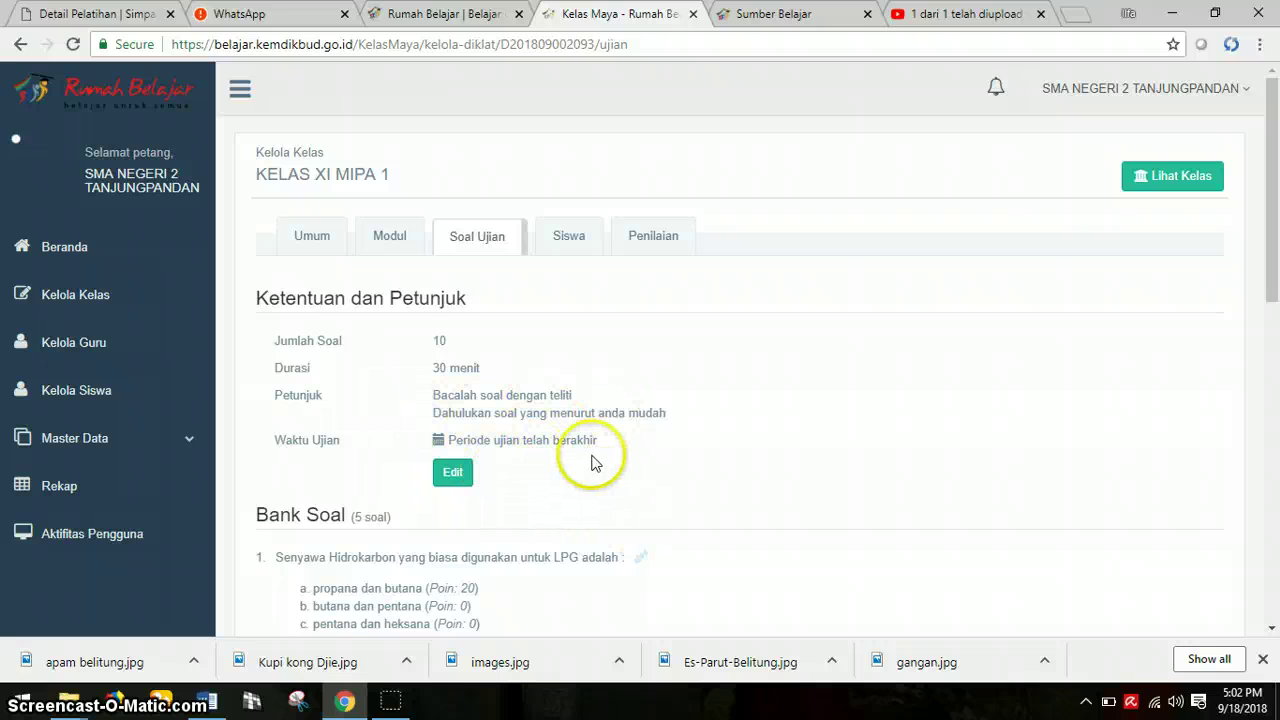
pyautogui.click(461, 479)
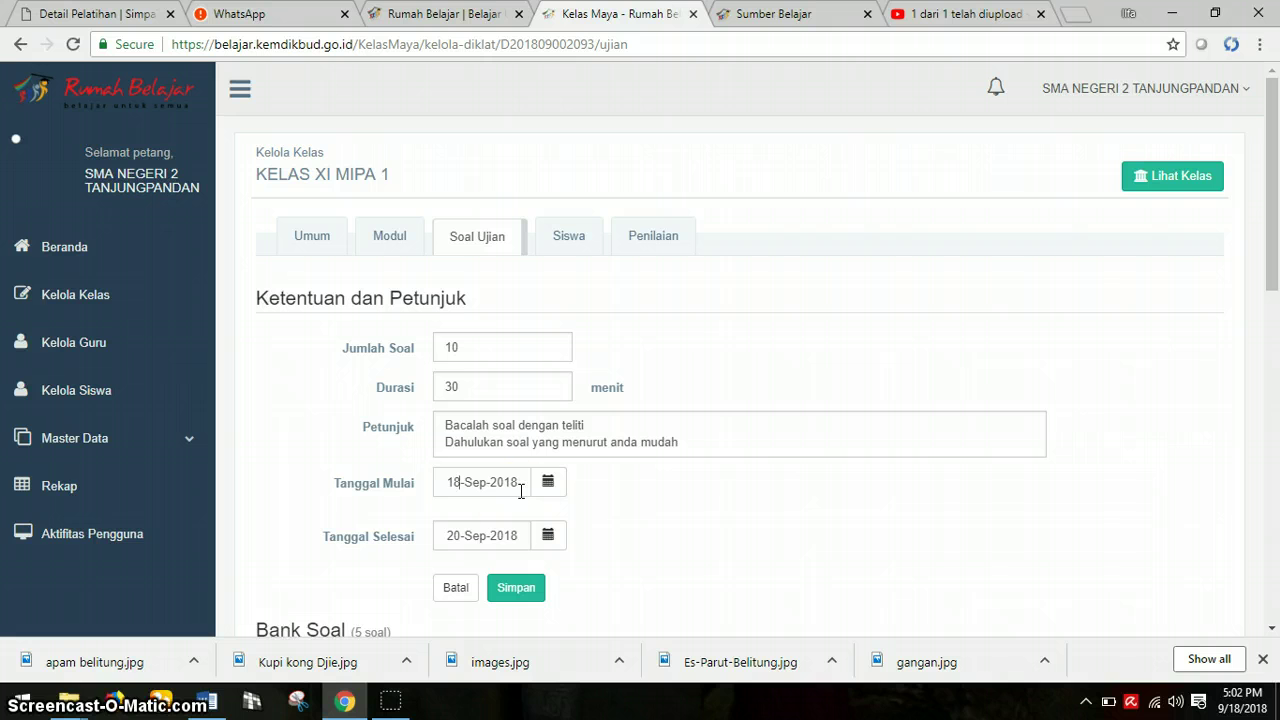
pyautogui.click(475, 541)
pyautogui.click(526, 592)
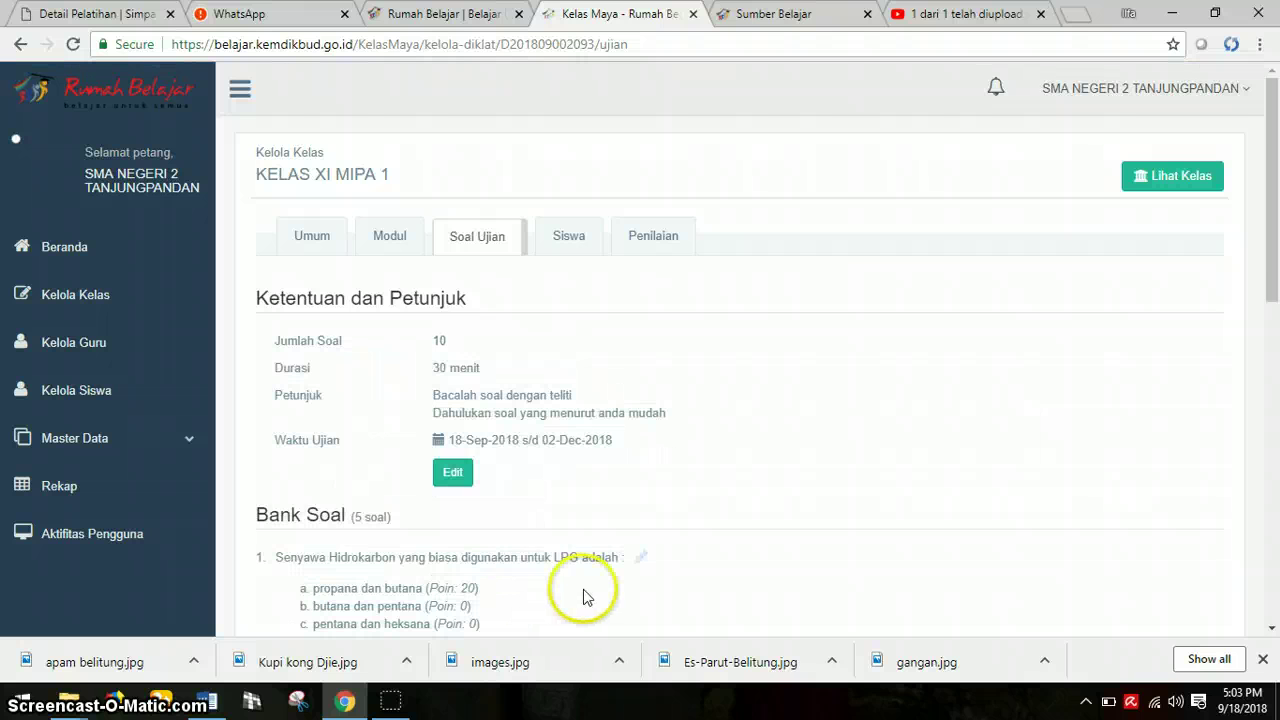
pyautogui.scroll(-1, 478, 541)
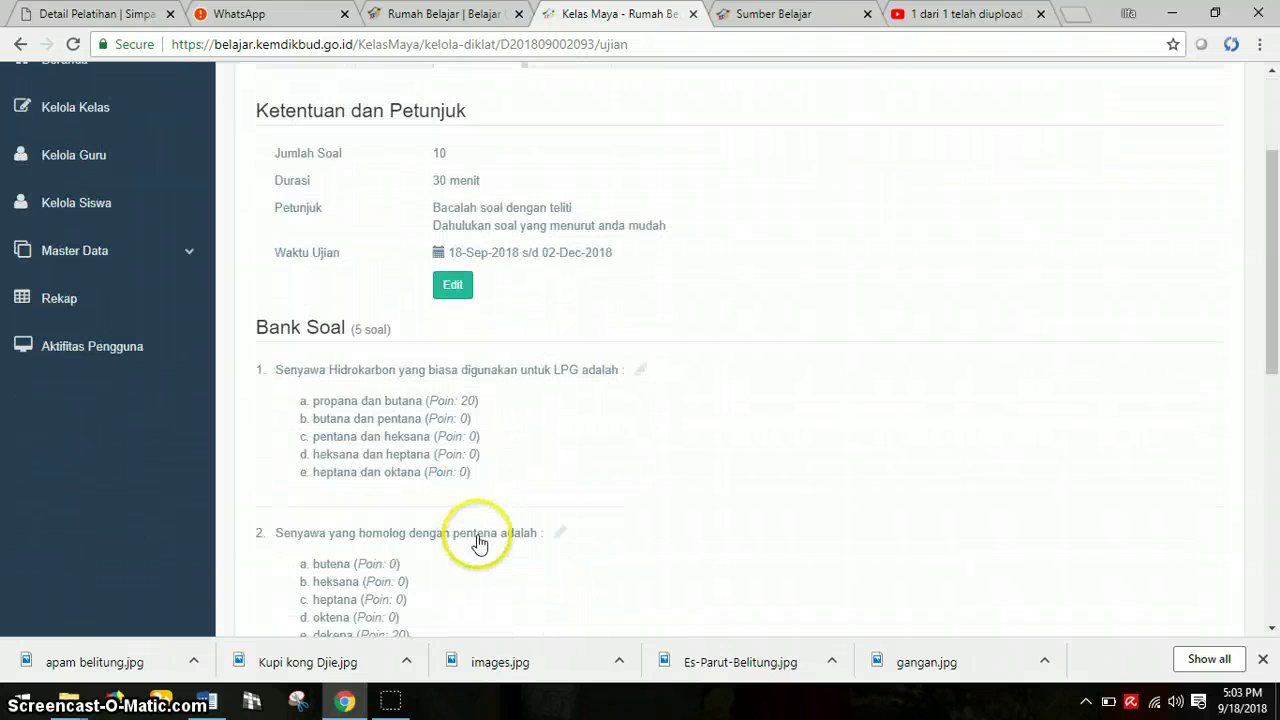
pyautogui.scroll(-4, 443, 456)
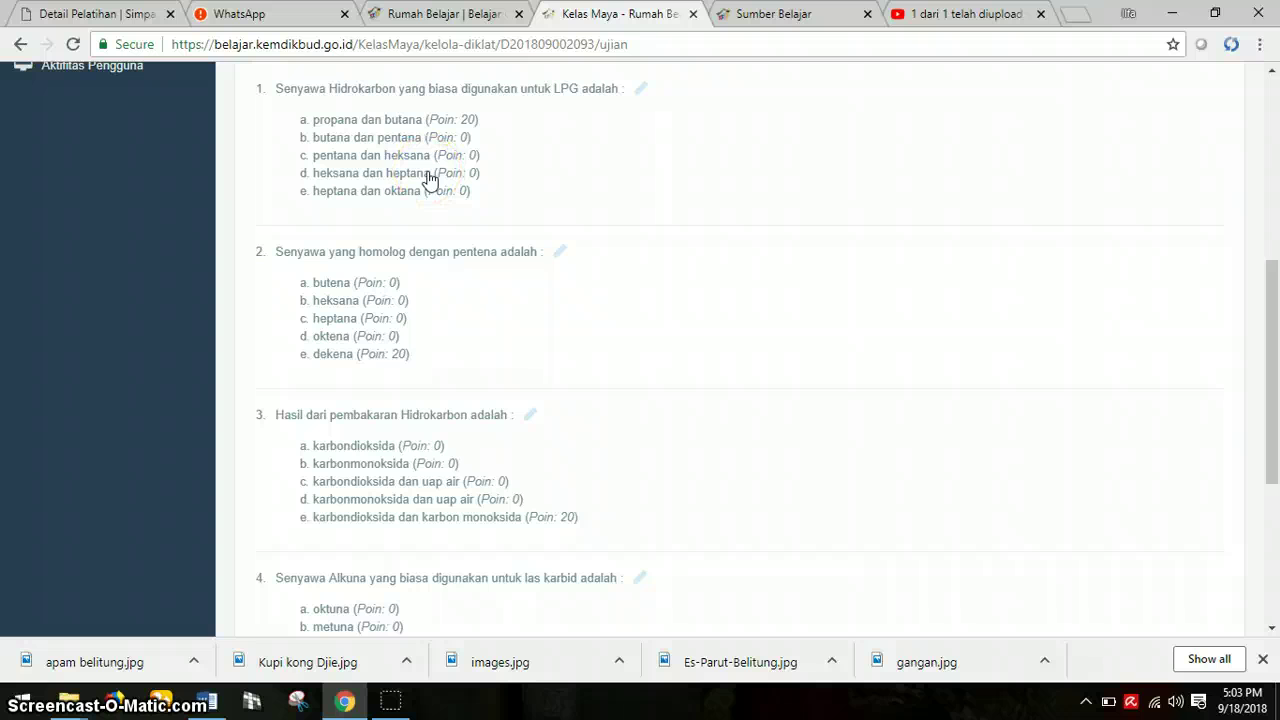
pyautogui.scroll(-3, 437, 240)
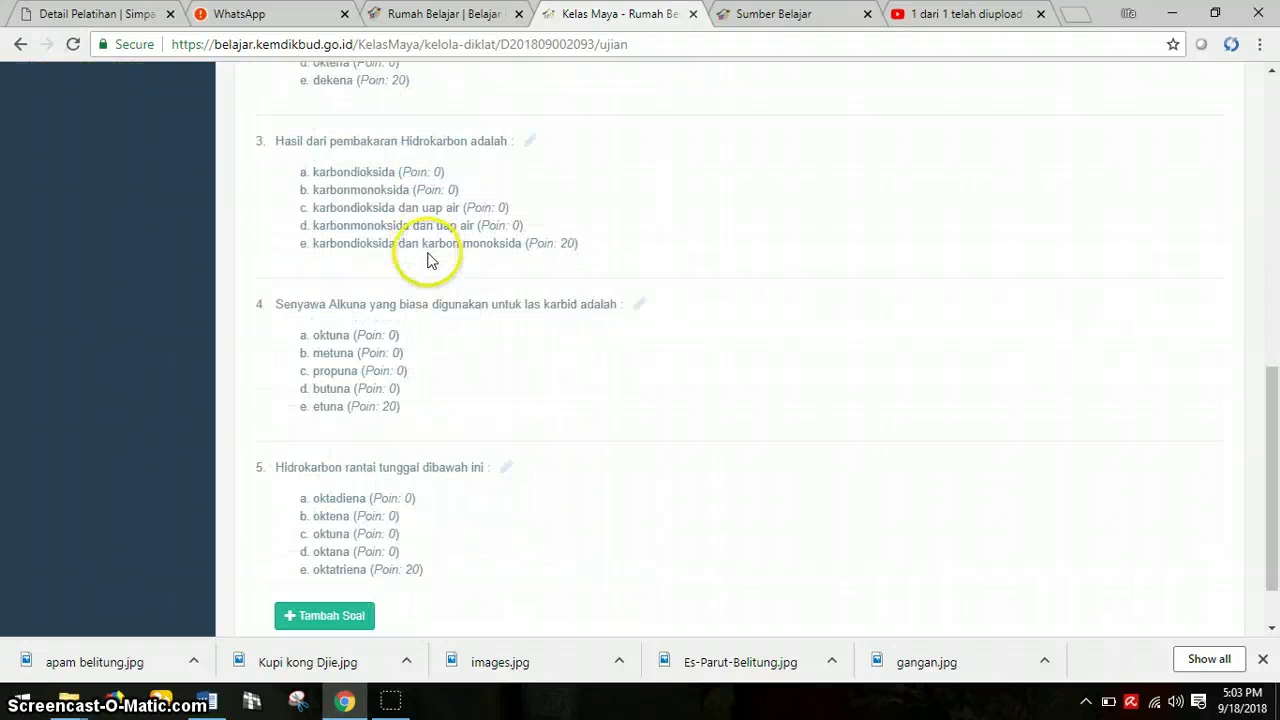
pyautogui.scroll(-1, 389, 263)
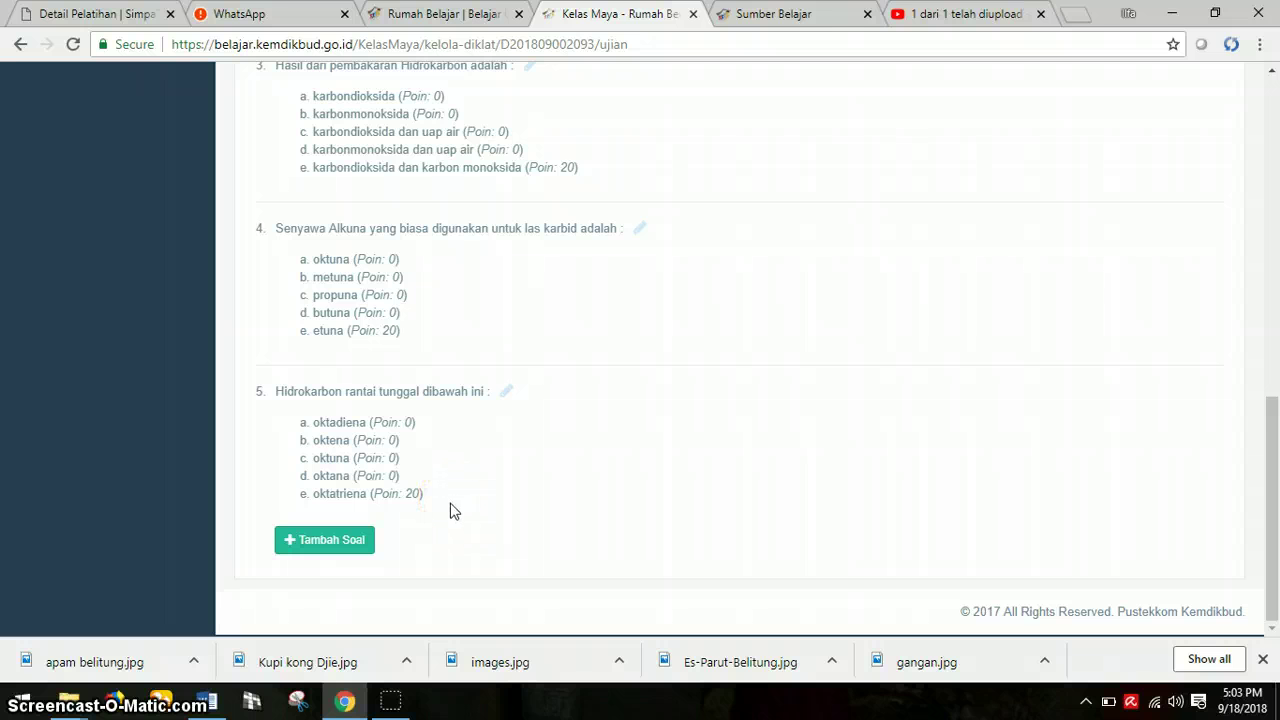
pyautogui.scroll(4, 337, 449)
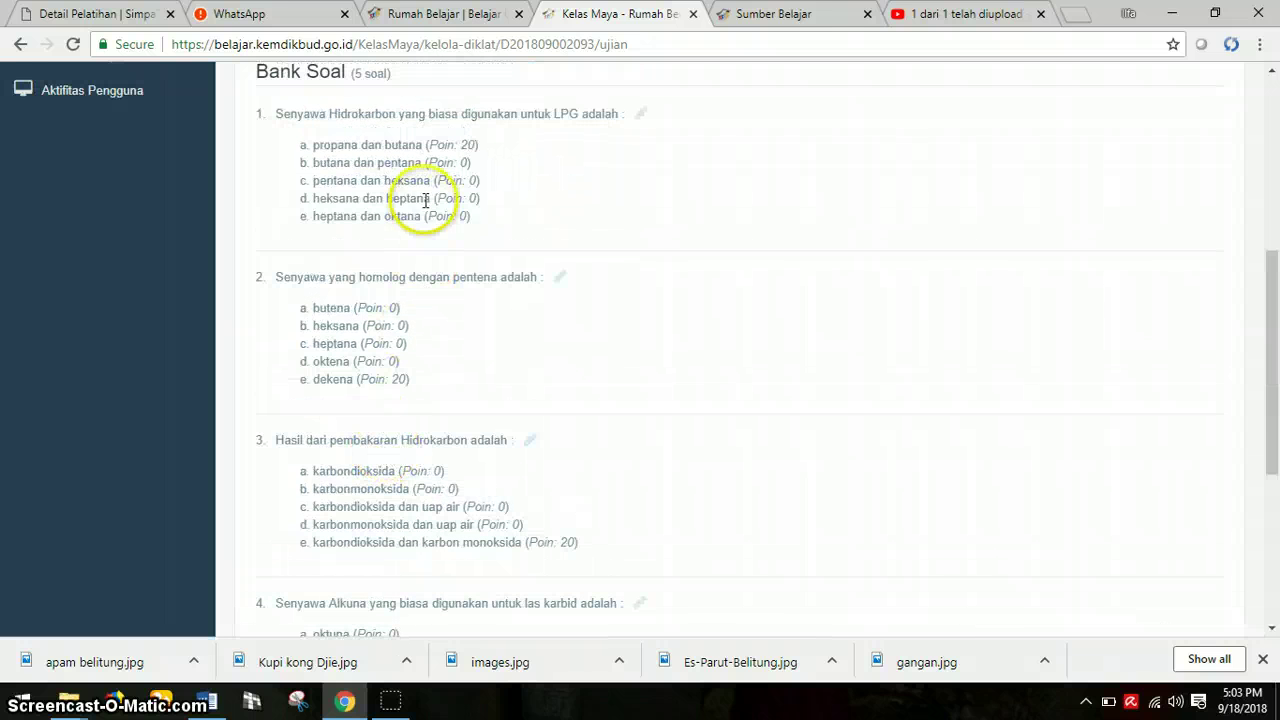